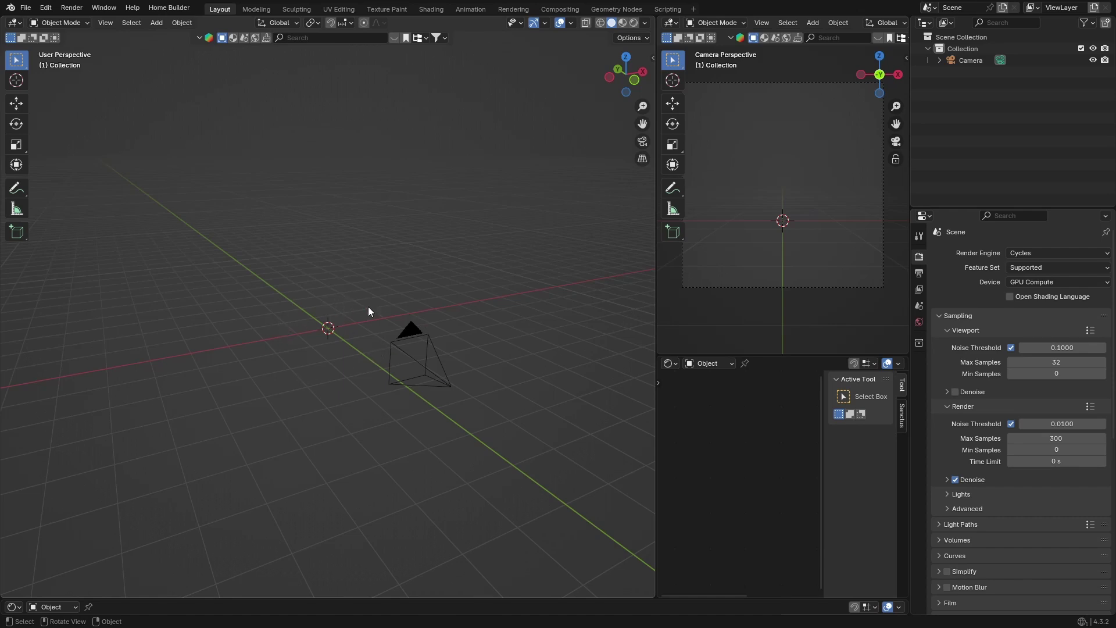
Step: Move the camera back along the global Y axis by about 4.4 m, away from the scene origin
click(411, 360)
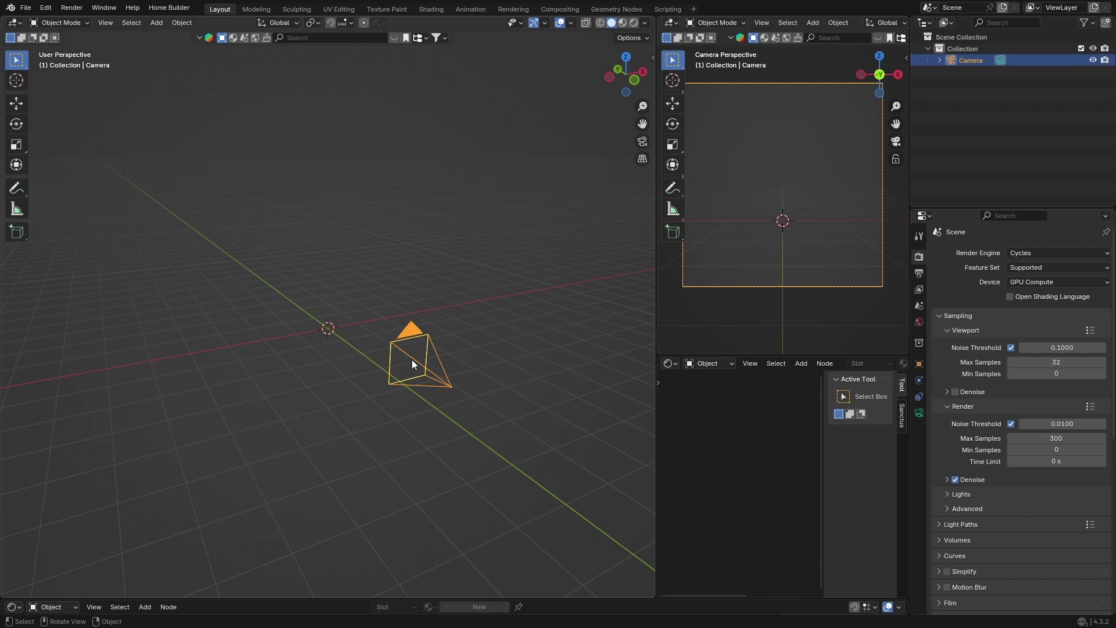
click(626, 57)
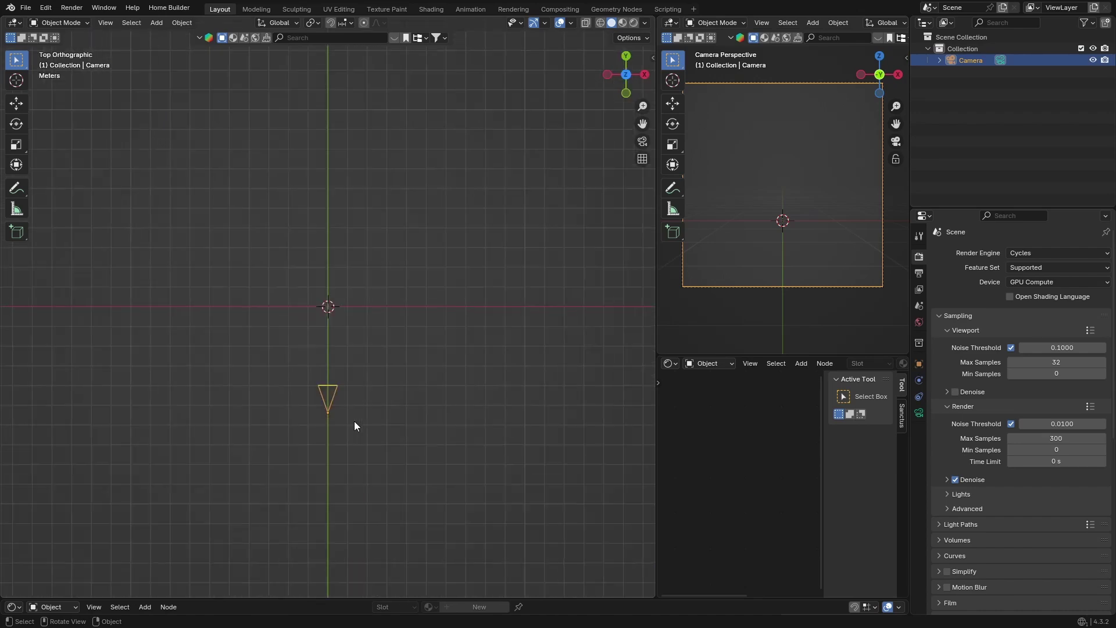
key(g)
key(y)
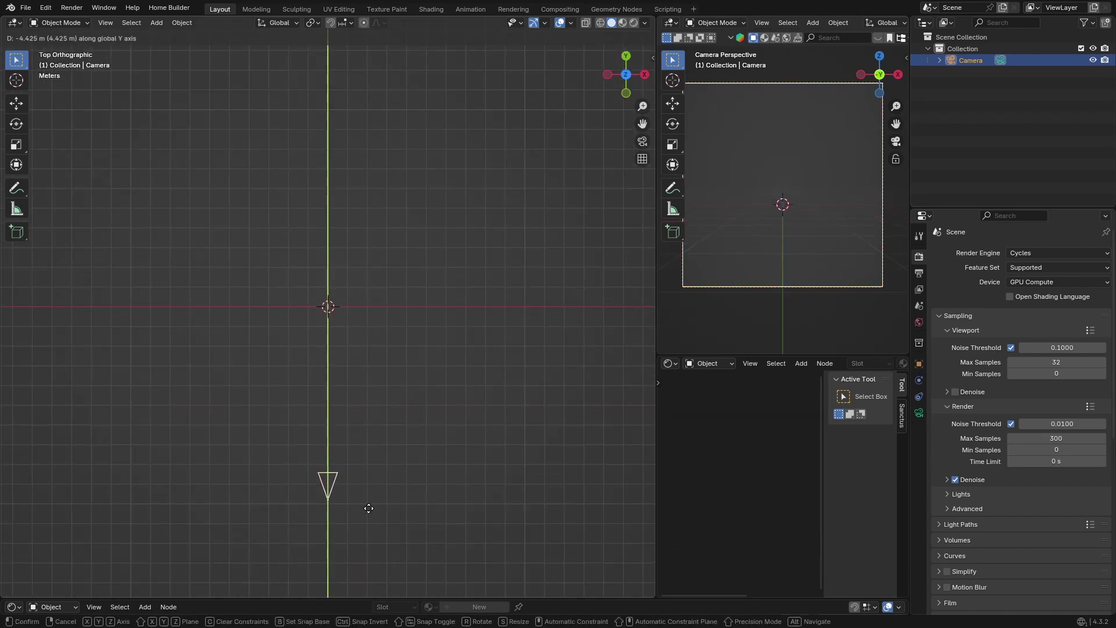
click(369, 509)
Step: Add a mesh plane at the origin and scale it up into a large ground that reaches the camera
middle_drag(324, 309, 285, 238)
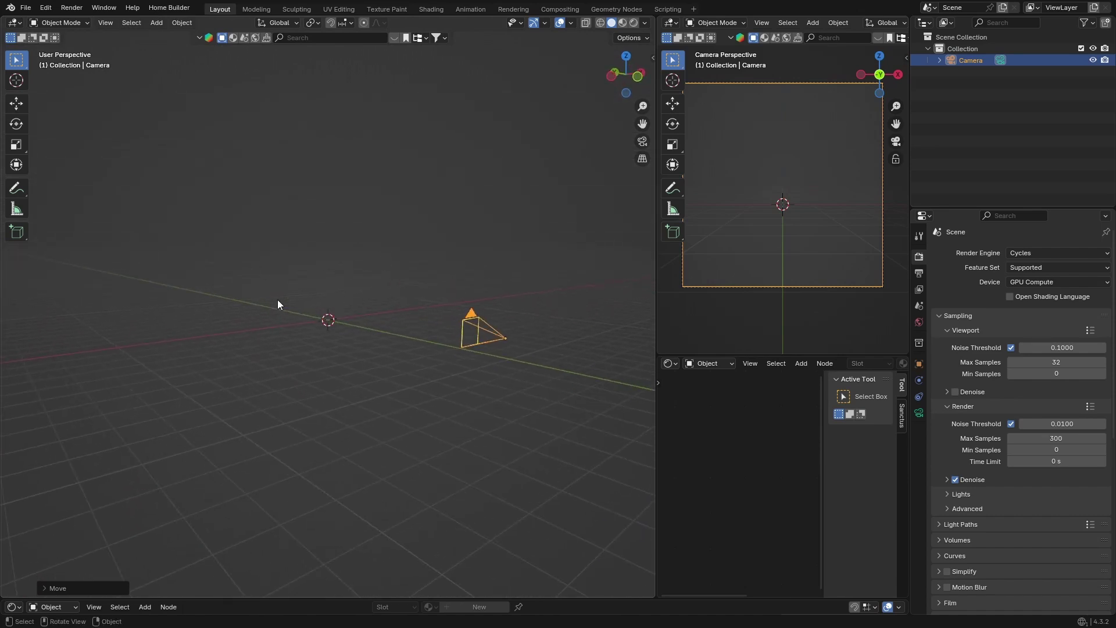
key(shift+a)
mouse_move(257, 334)
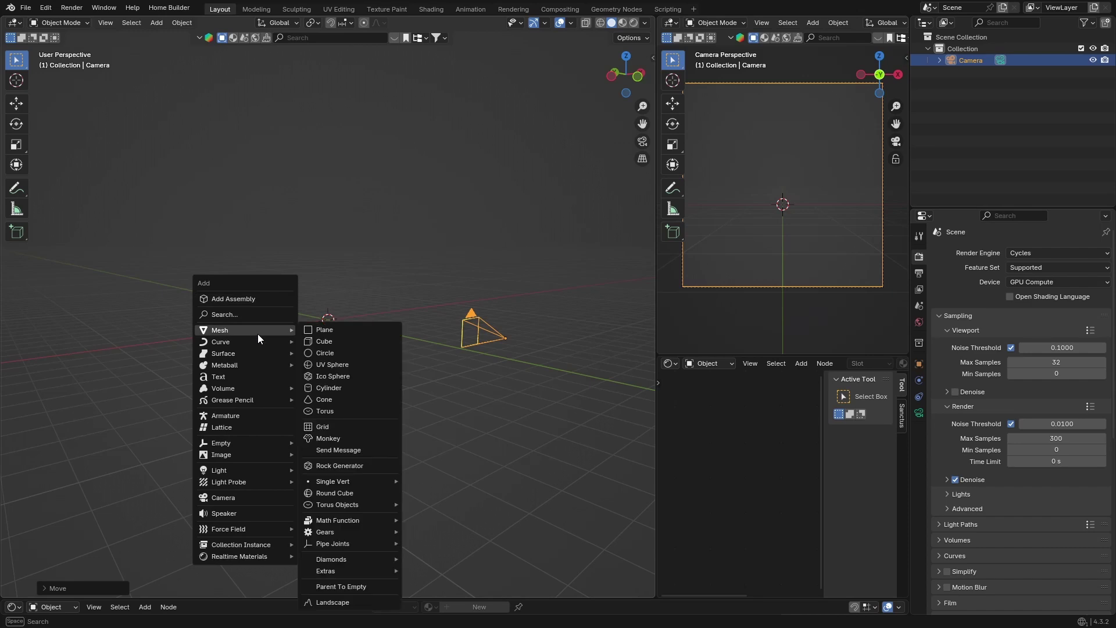
click(332, 329)
middle_drag(329, 343, 305, 365)
key(s)
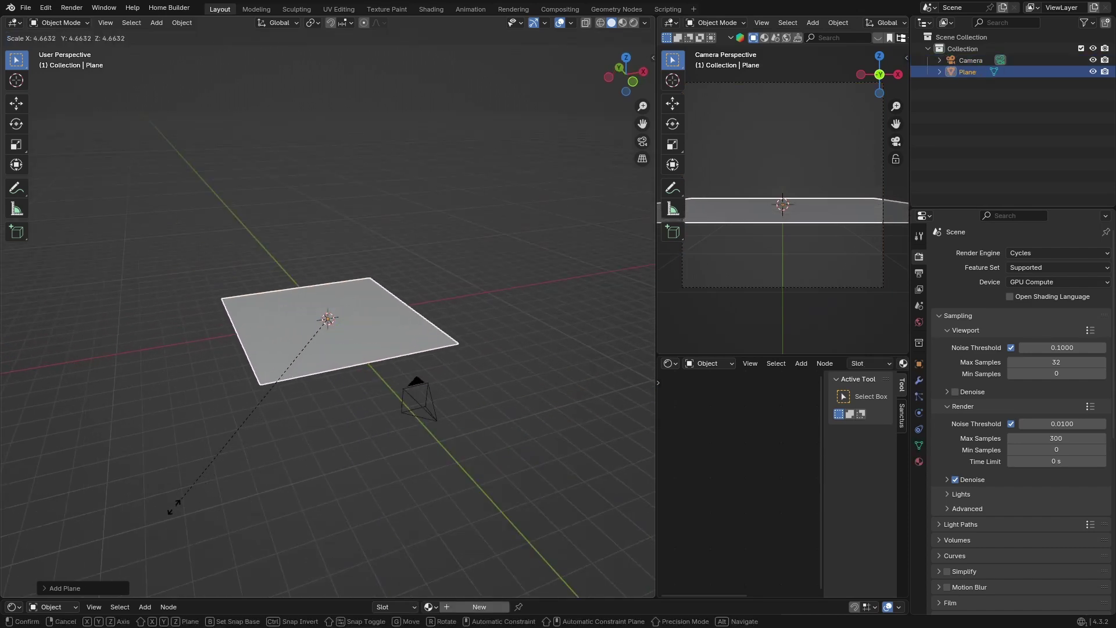
click(398, 266)
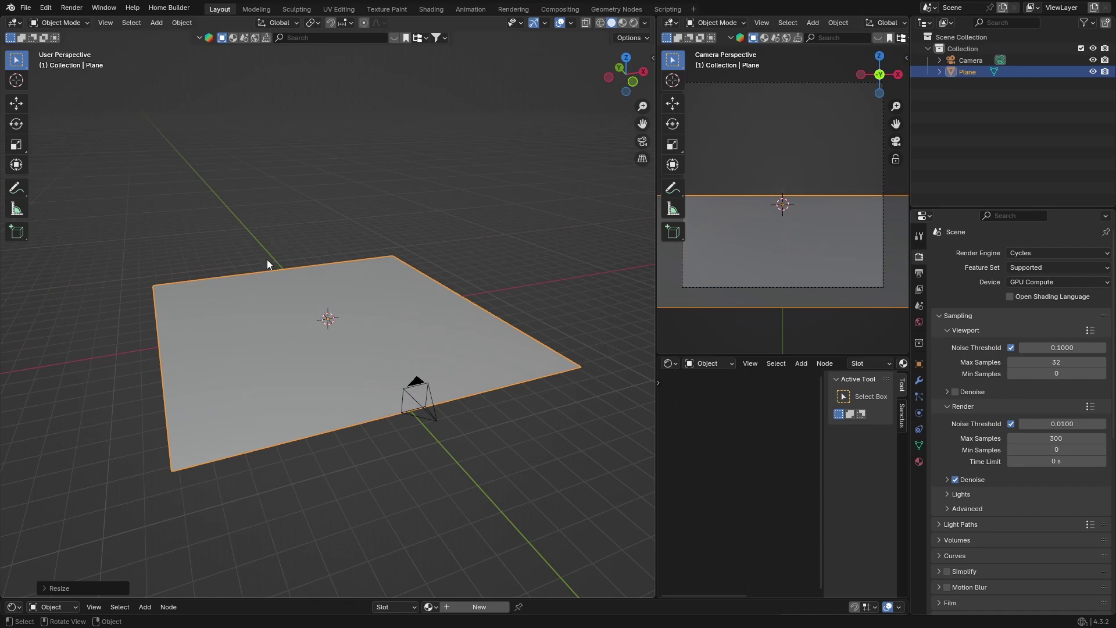
Step: Subdivide the whole ground plane with 50 cuts in Edit Mode
mouse_move(309, 368)
middle_down()
mouse_move(325, 336)
mouse_move(273, 358)
mouse_move(294, 361)
middle_up()
key(Tab)
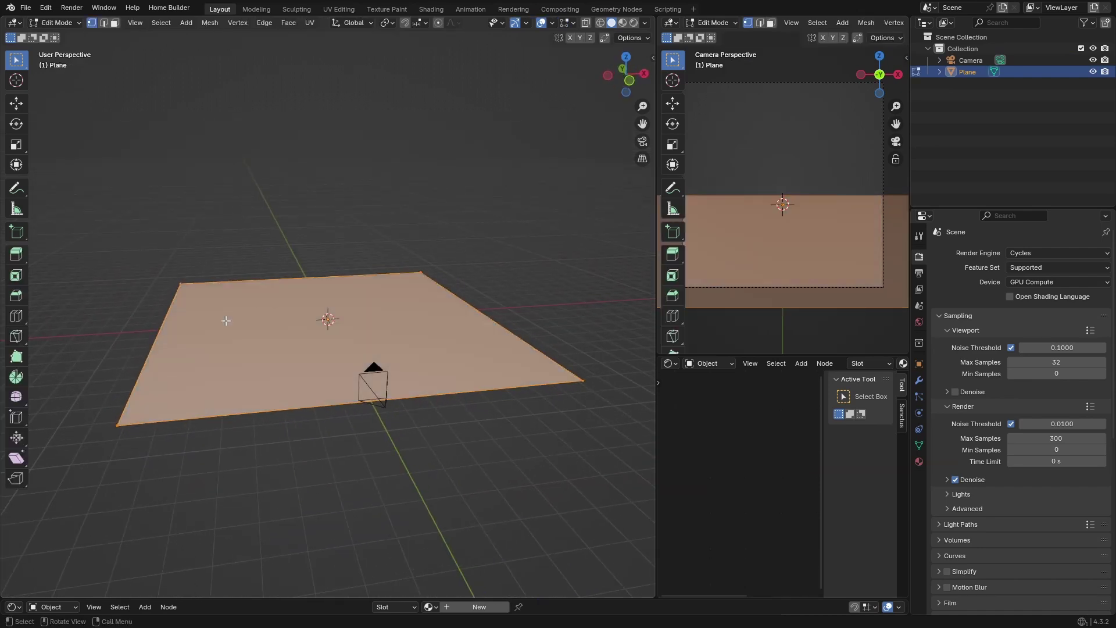
right_click(231, 323)
click(184, 337)
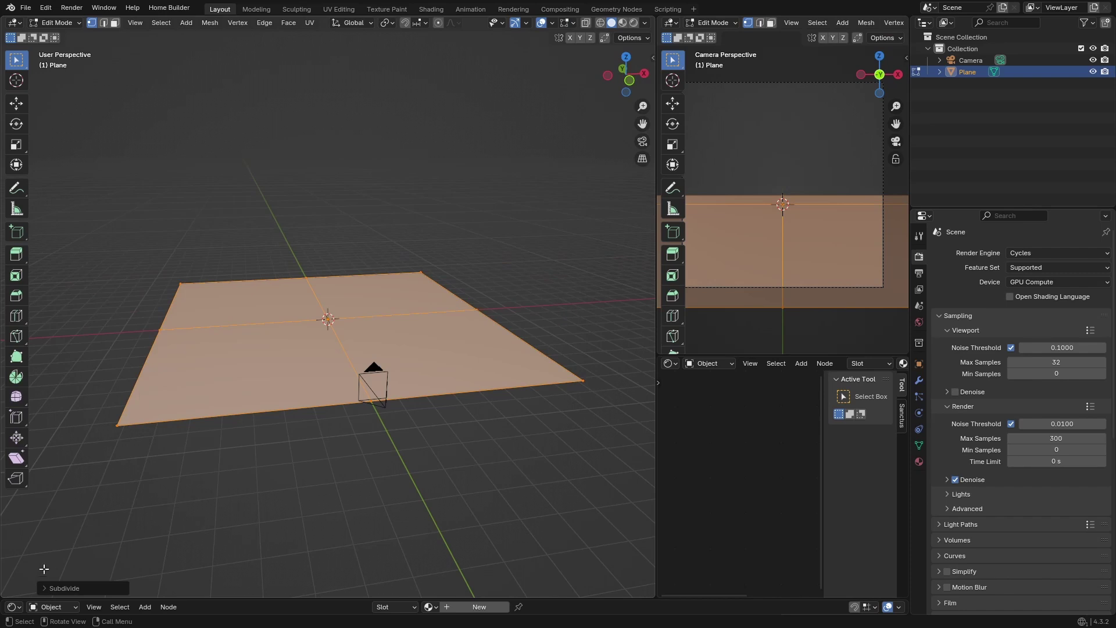
click(144, 509)
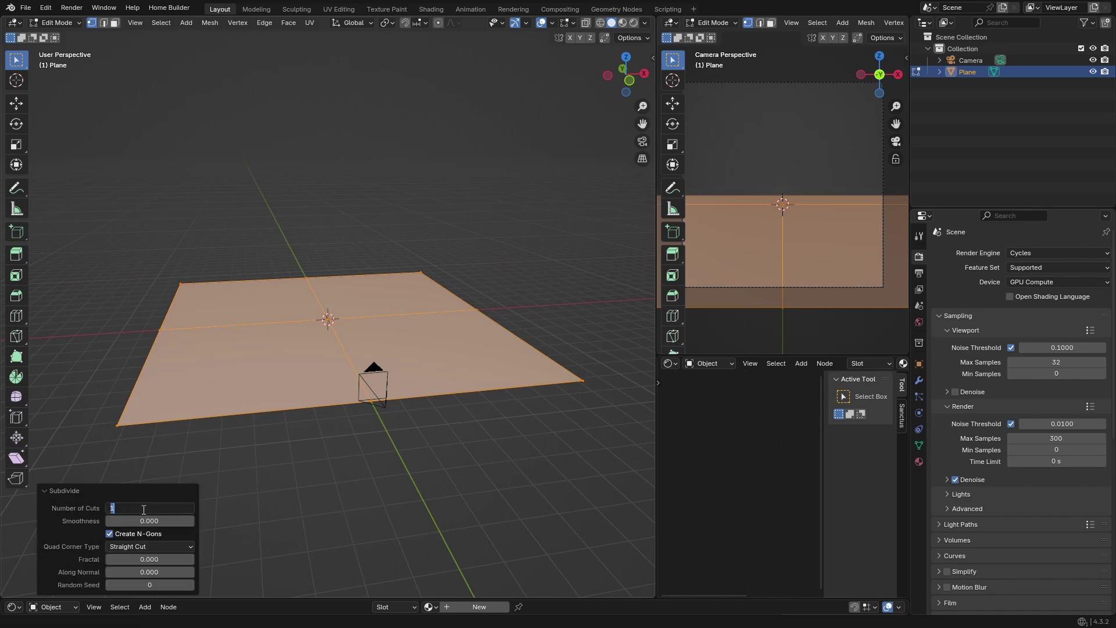
text(50)
key(Return)
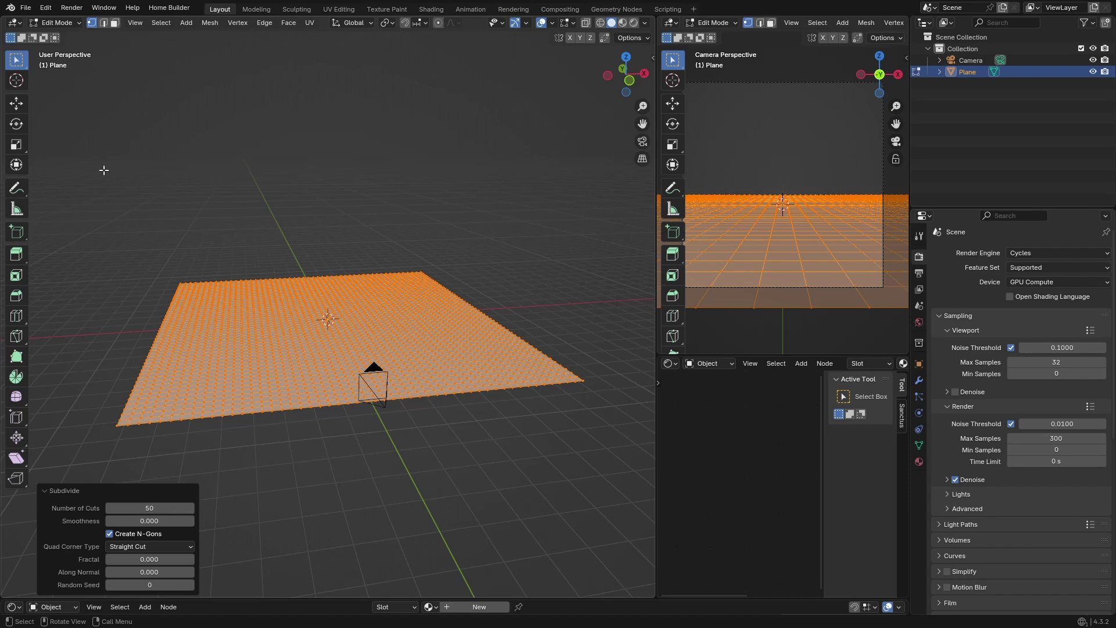
Step: Enable proportional editing with the Smooth falloff
click(438, 26)
click(452, 23)
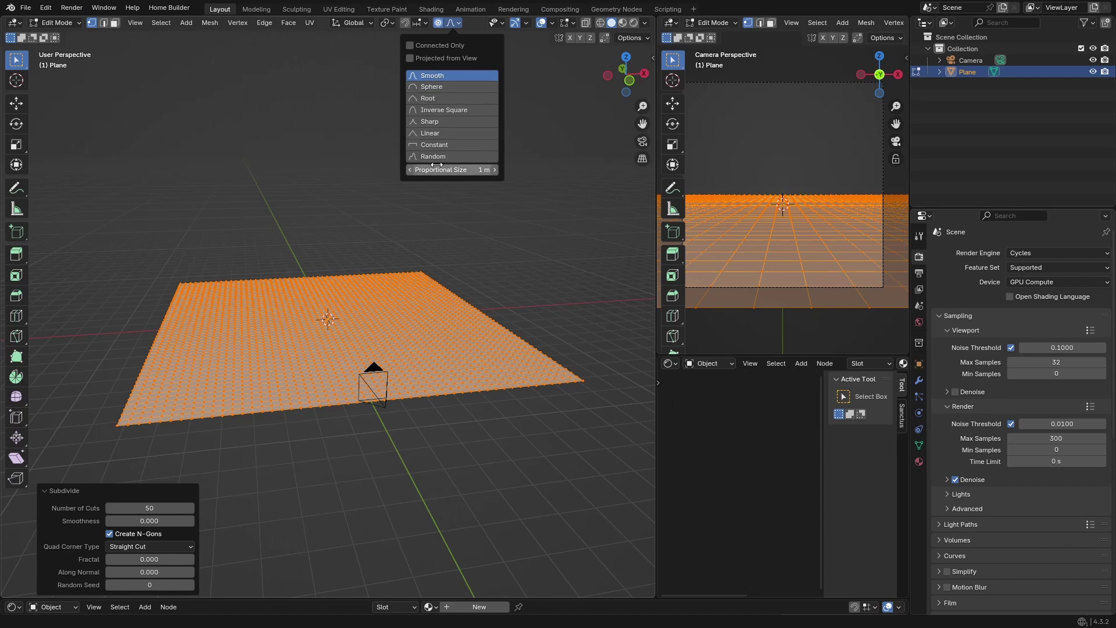
click(434, 75)
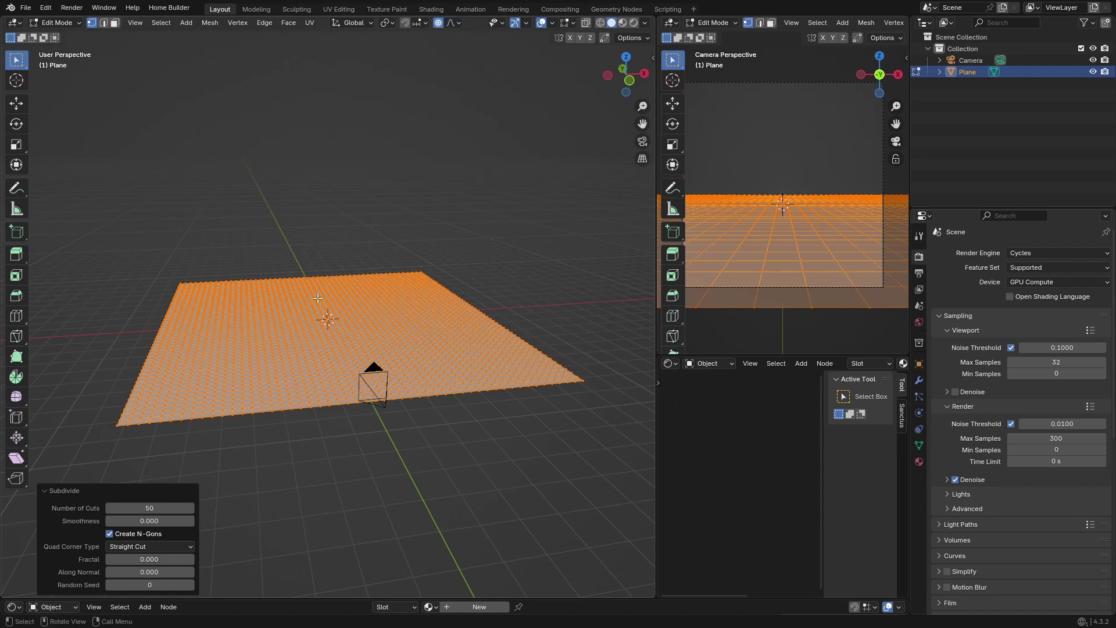
Step: Raise a hill by about 0.8 m just left of the ground's centre, with a proportional size of about 3.5 m
click(280, 317)
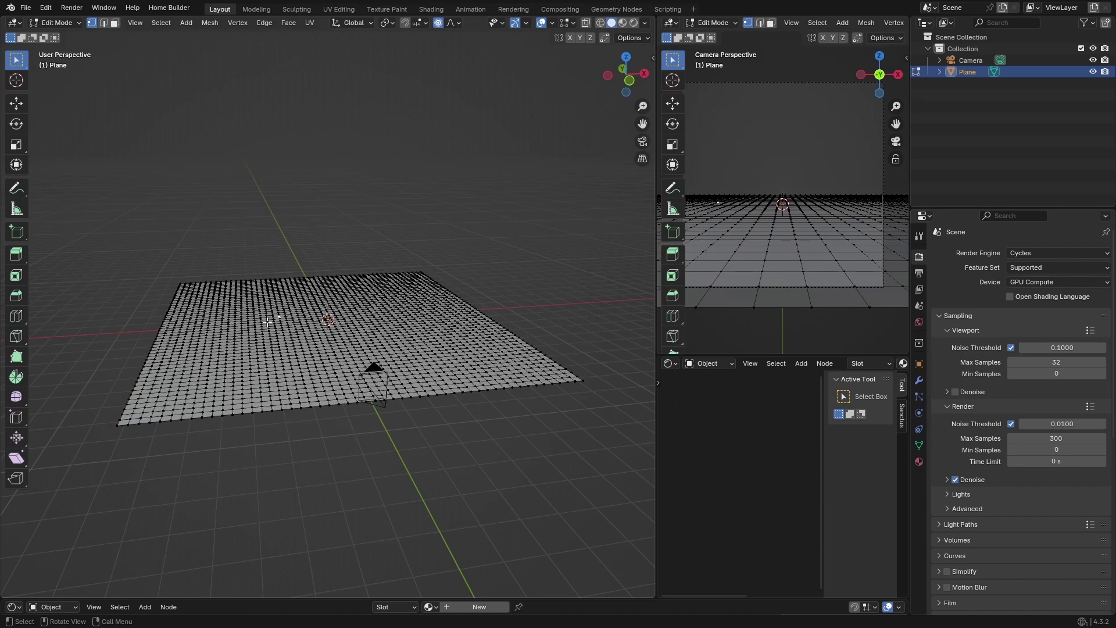
key(g)
scroll(266, 321, up, 13)
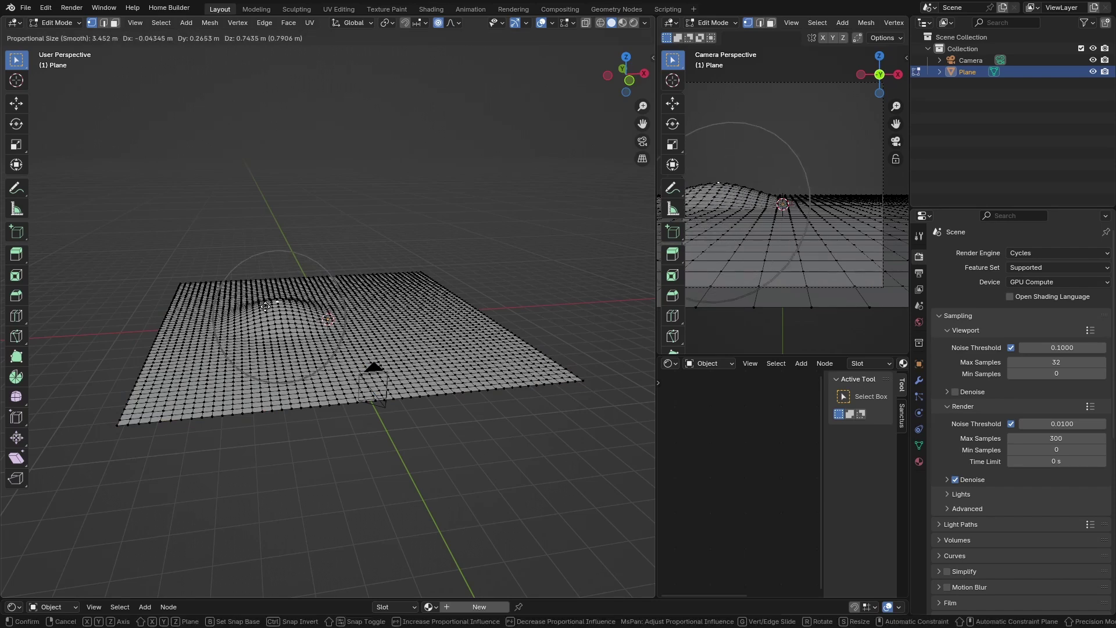
click(265, 306)
Step: Raise a hill by about 0.5 m right of centre and shift the terrain in front of centre toward negative X, using a 3.8 m falloff
click(385, 325)
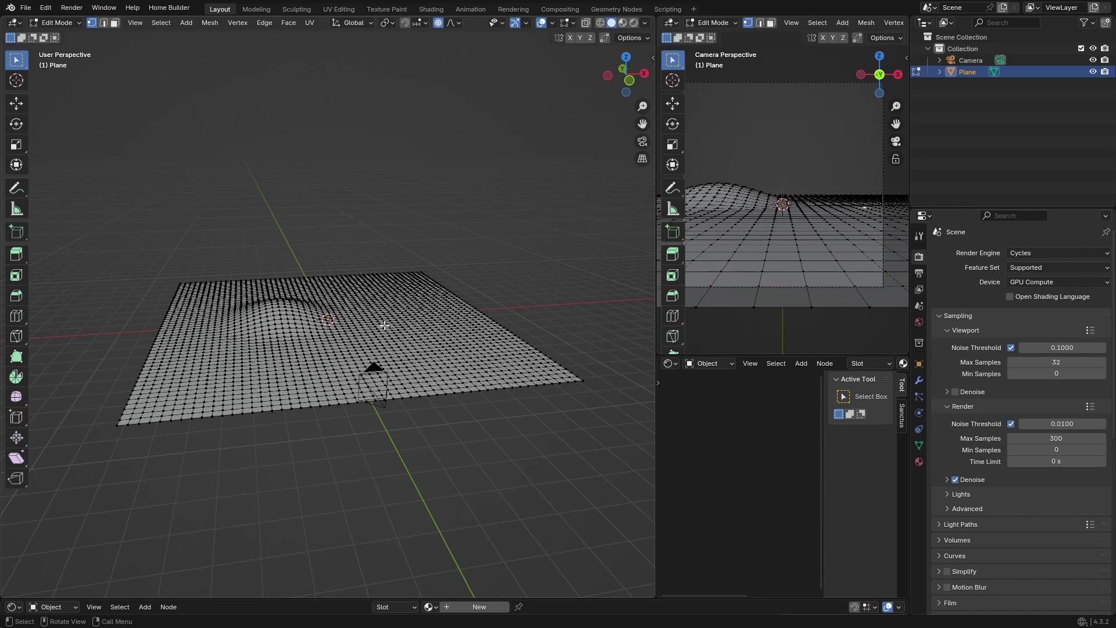
key(g)
scroll(384, 325, down, 1)
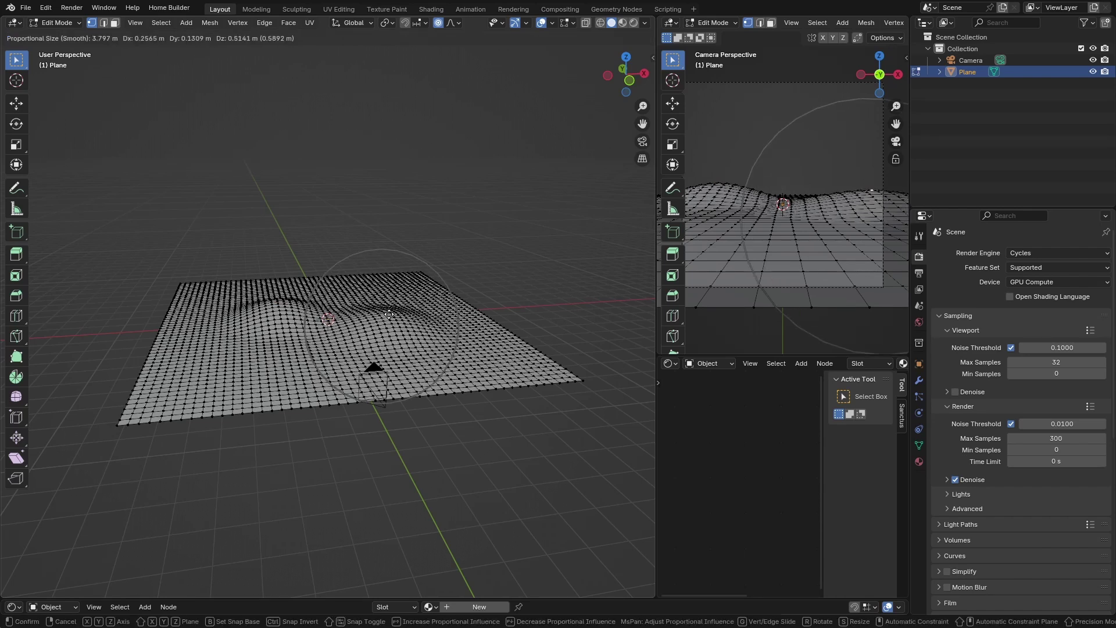
click(328, 344)
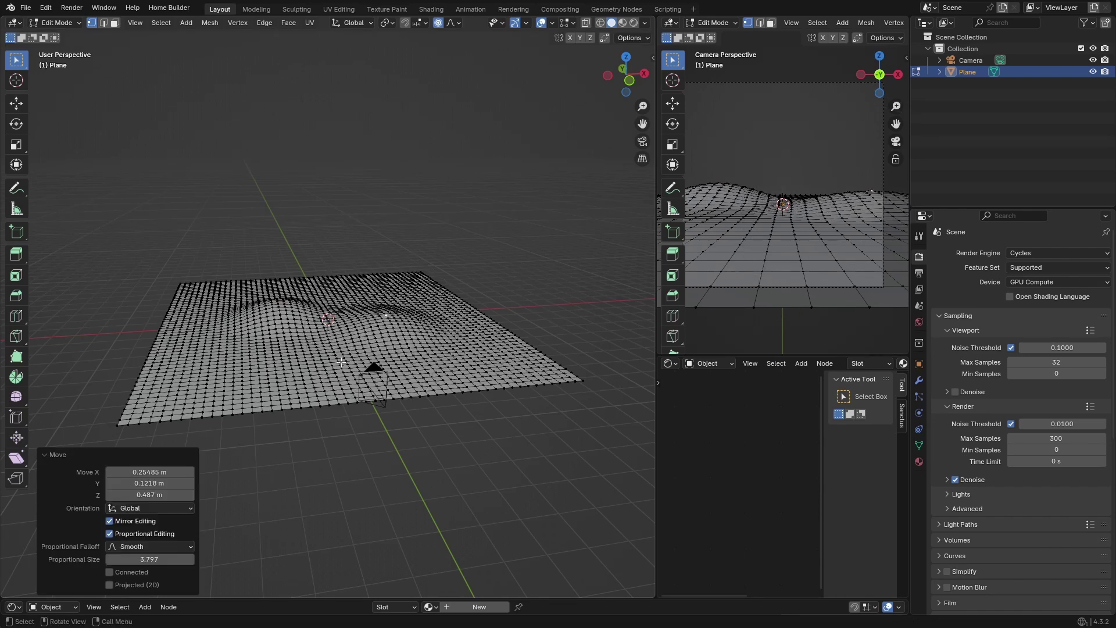
click(345, 343)
key(g)
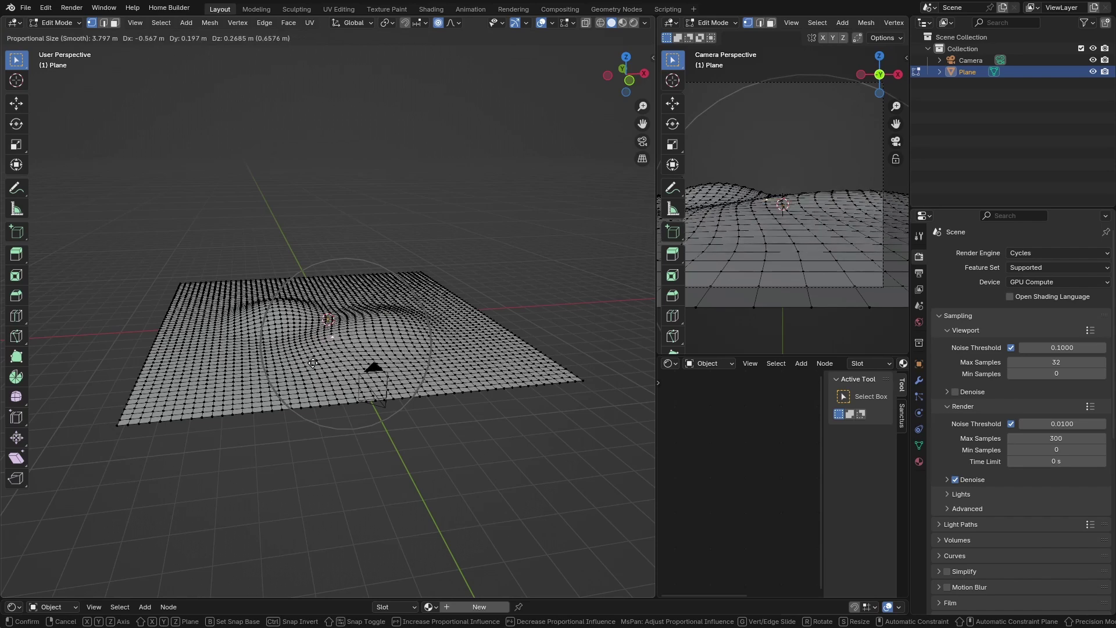
click(312, 363)
Step: Raise two broad hills toward the ground's far edge, the left one by about 0.7 m, with a proportional size of 5.56 m
click(365, 292)
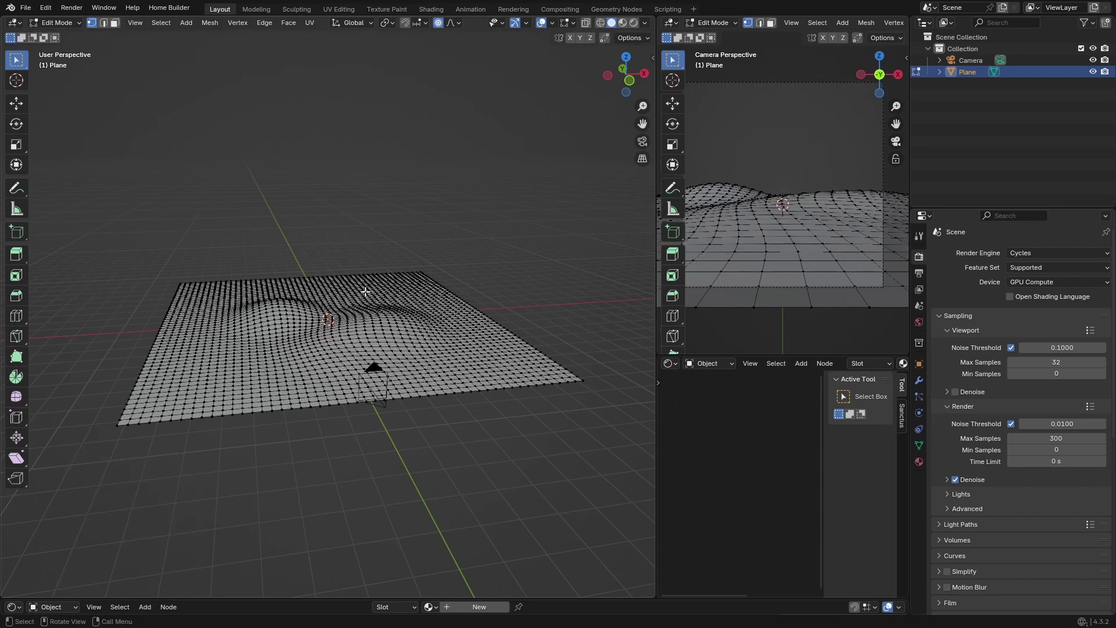
key(g)
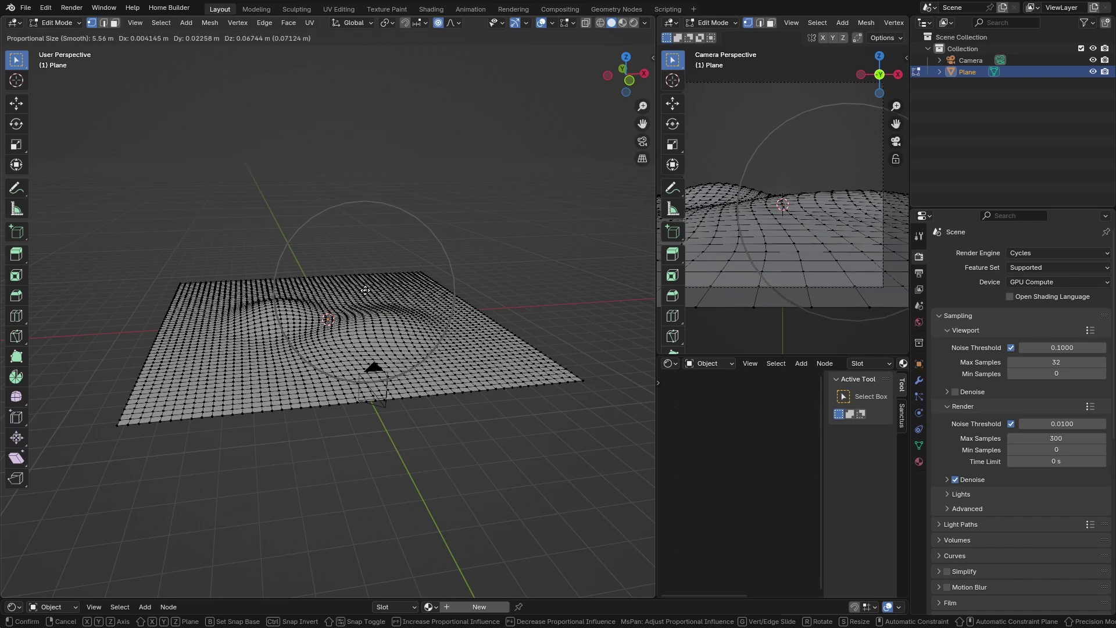
click(364, 275)
click(259, 295)
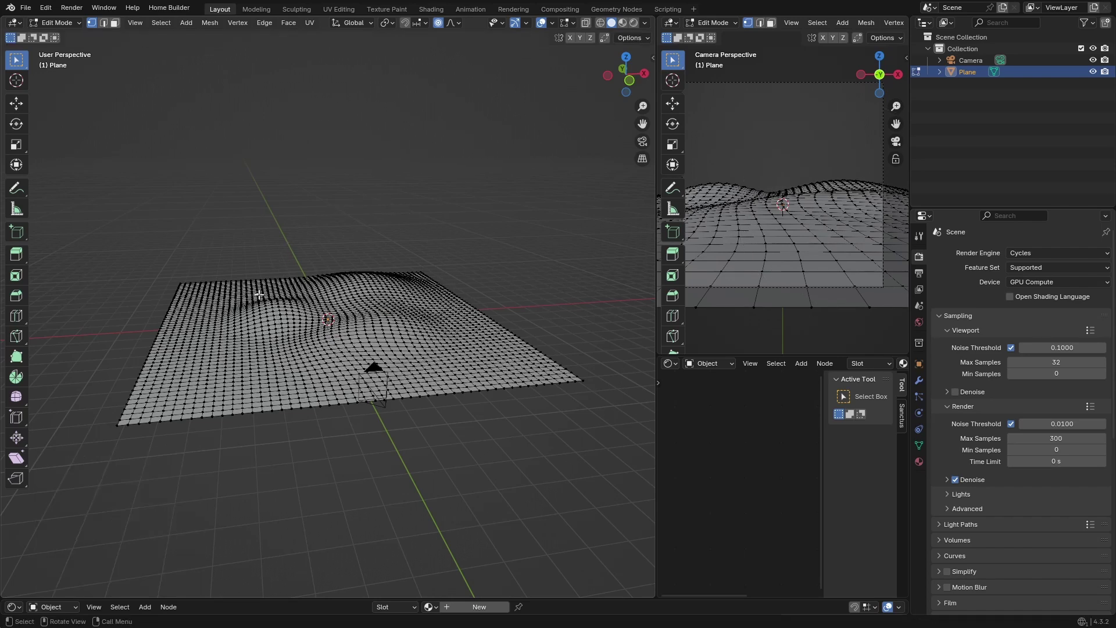
key(g)
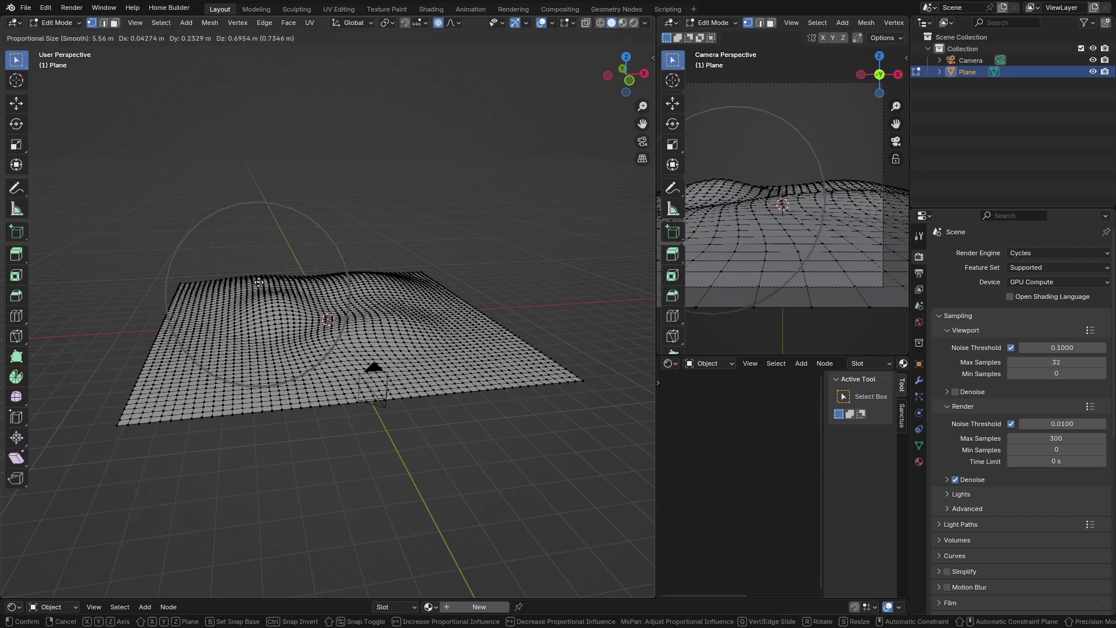
click(259, 282)
Step: Shift the terrain near the camera about 0.25 m along positive X and slightly down, and return to Object Mode
middle_drag(345, 347, 465, 185)
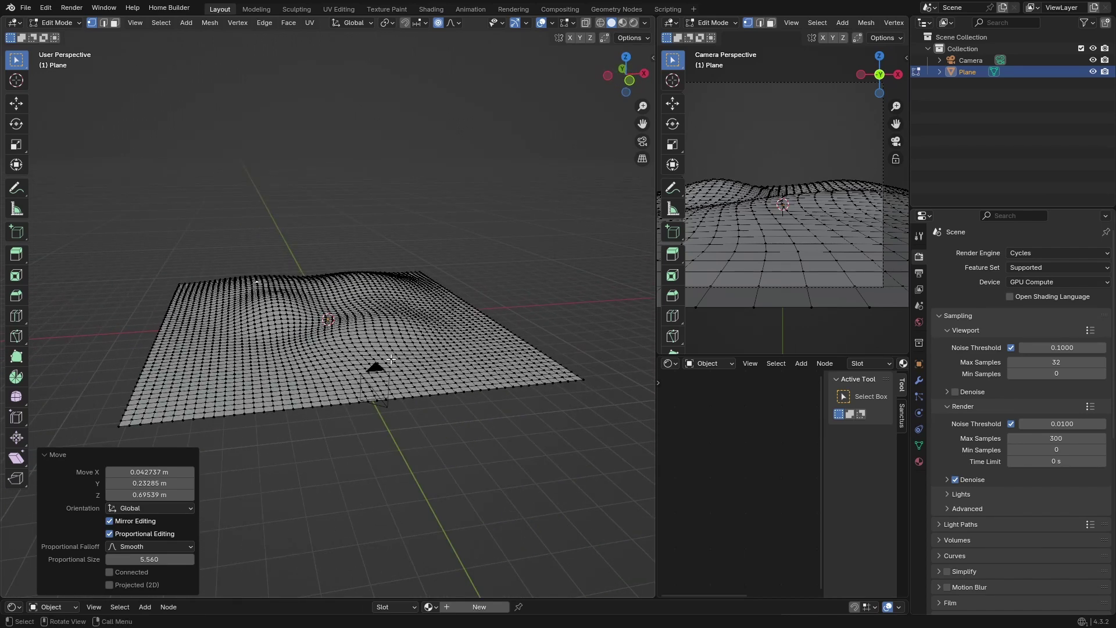
click(391, 360)
key(g)
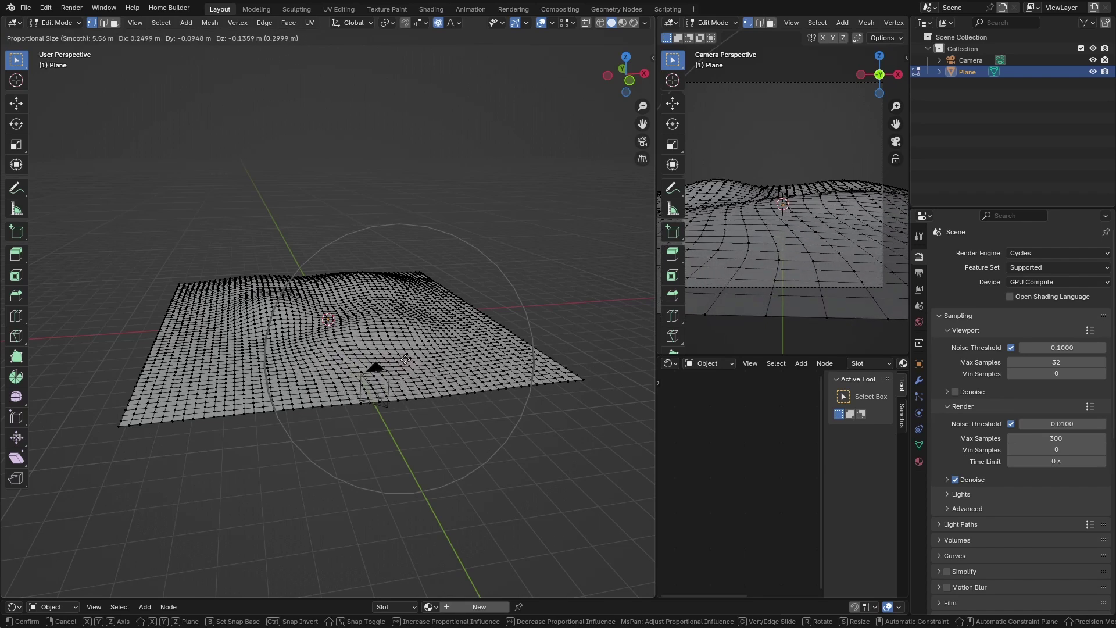
click(405, 357)
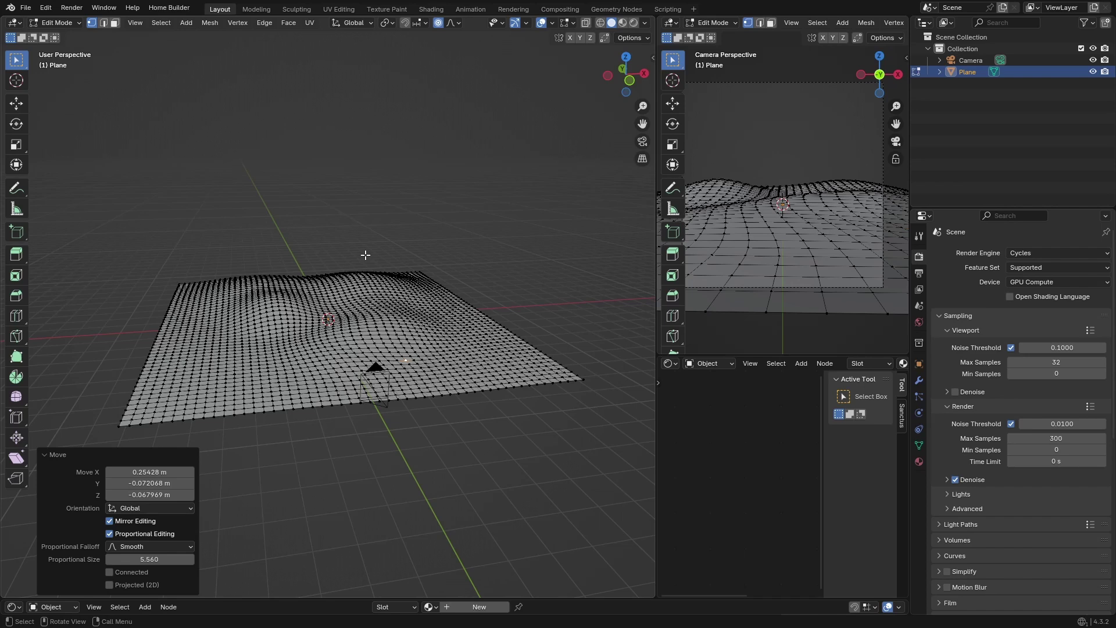
key(Tab)
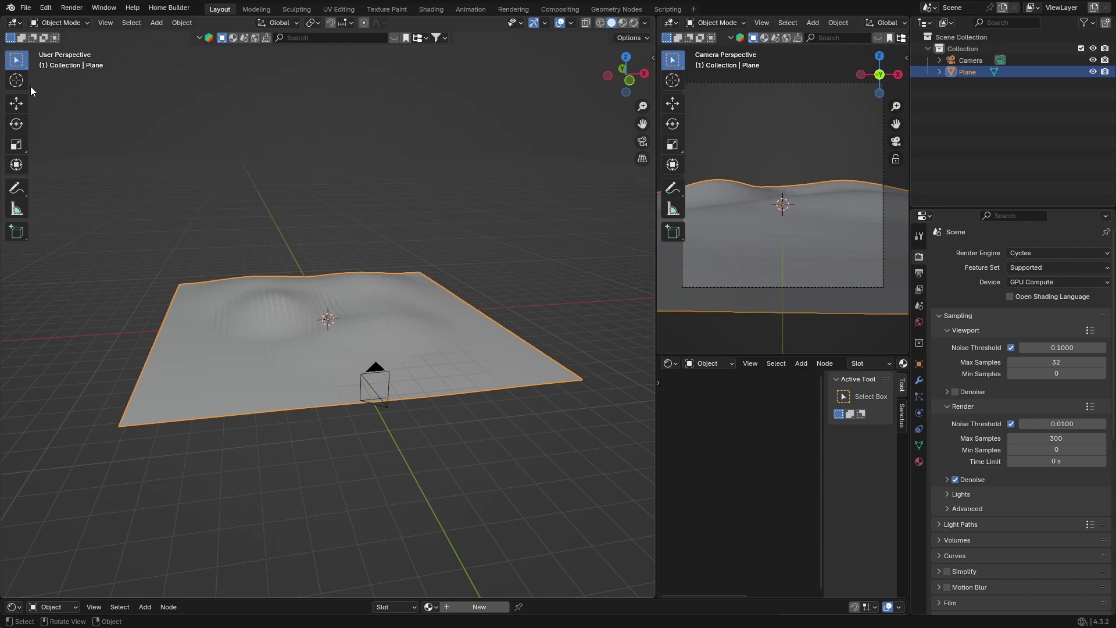
Step: Import the glTF 2.0 character model from a recently used folder
click(25, 8)
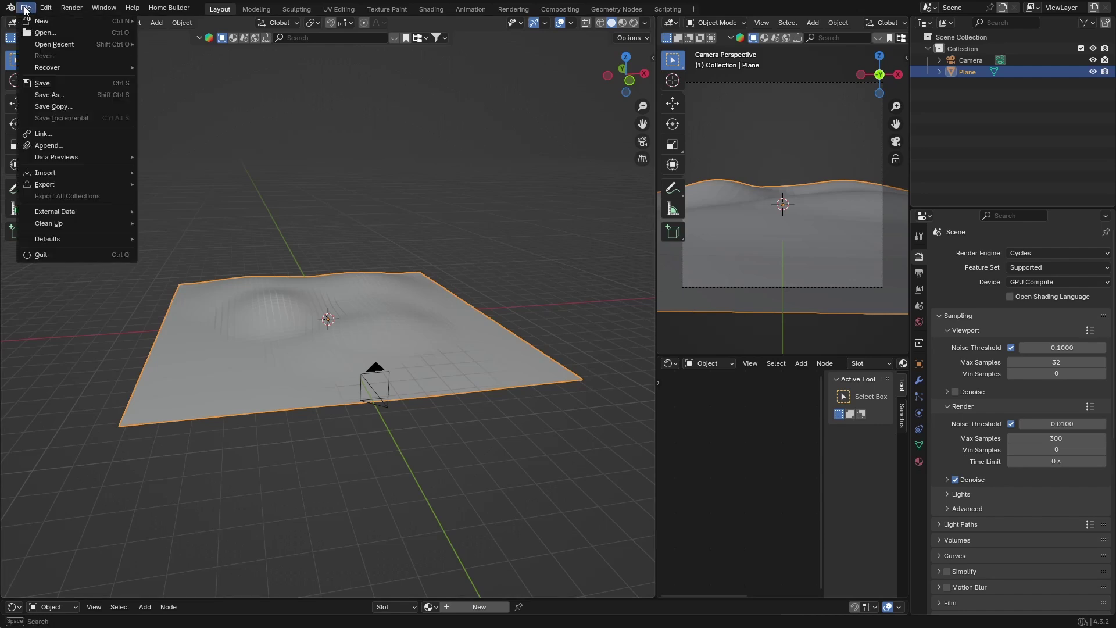
mouse_move(61, 176)
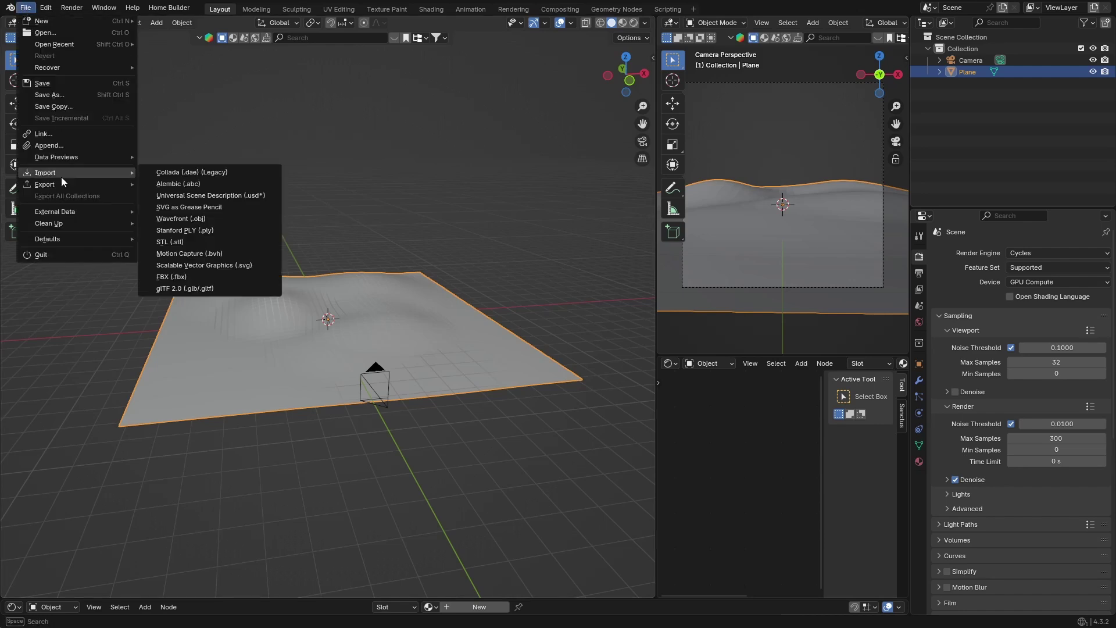
click(186, 292)
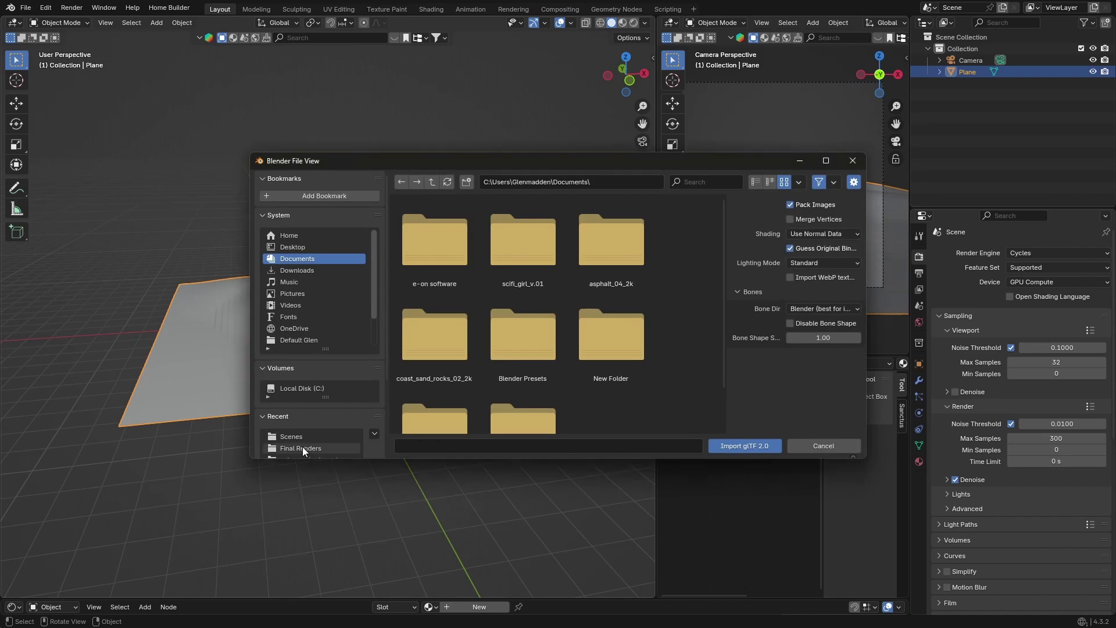
scroll(301, 446, down, 3)
click(294, 405)
double_click(514, 248)
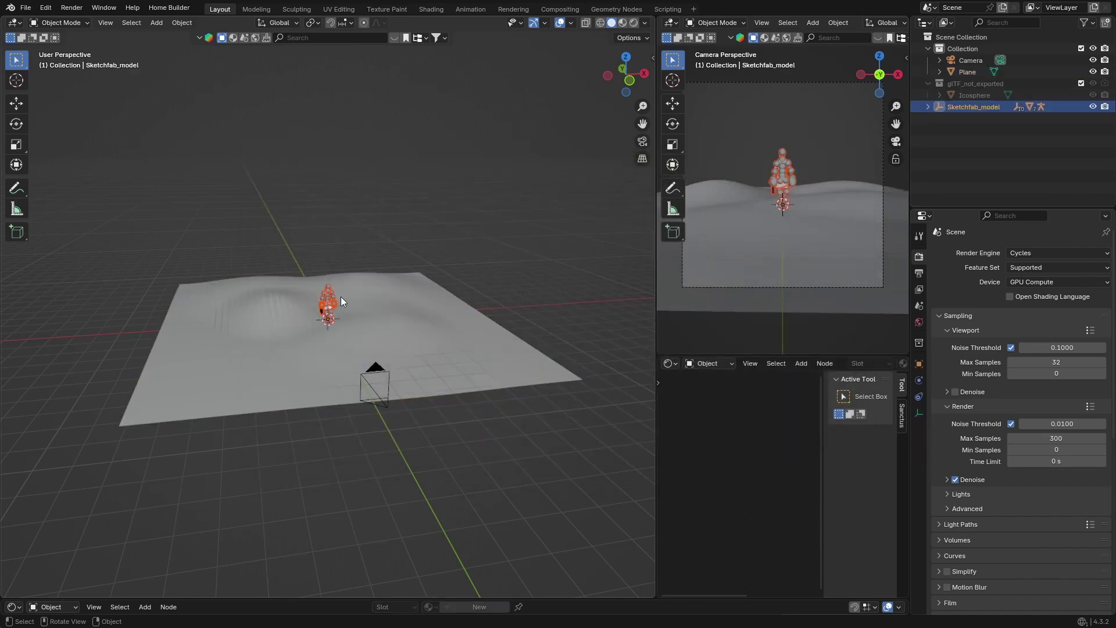
Step: Rotate the imported character about the vertical axis so that it faces away from the camera, and deselect it
click(16, 124)
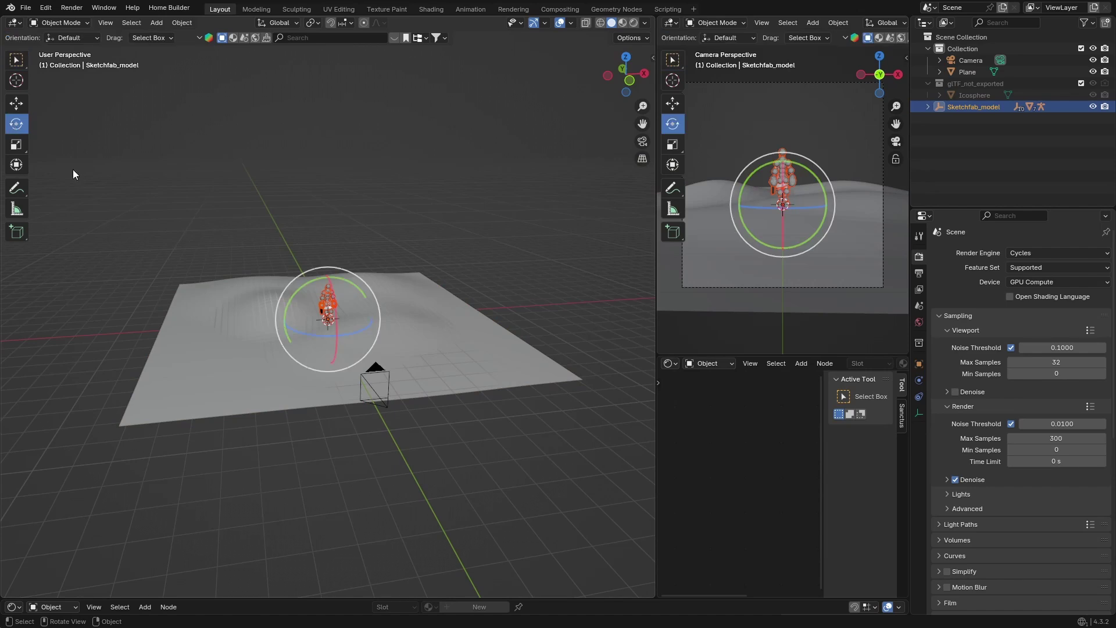
drag(352, 332, 286, 295)
click(365, 138)
Step: Hide the overlays in the main viewport and view the character and terrain from the right side
scroll(354, 264, up, 6)
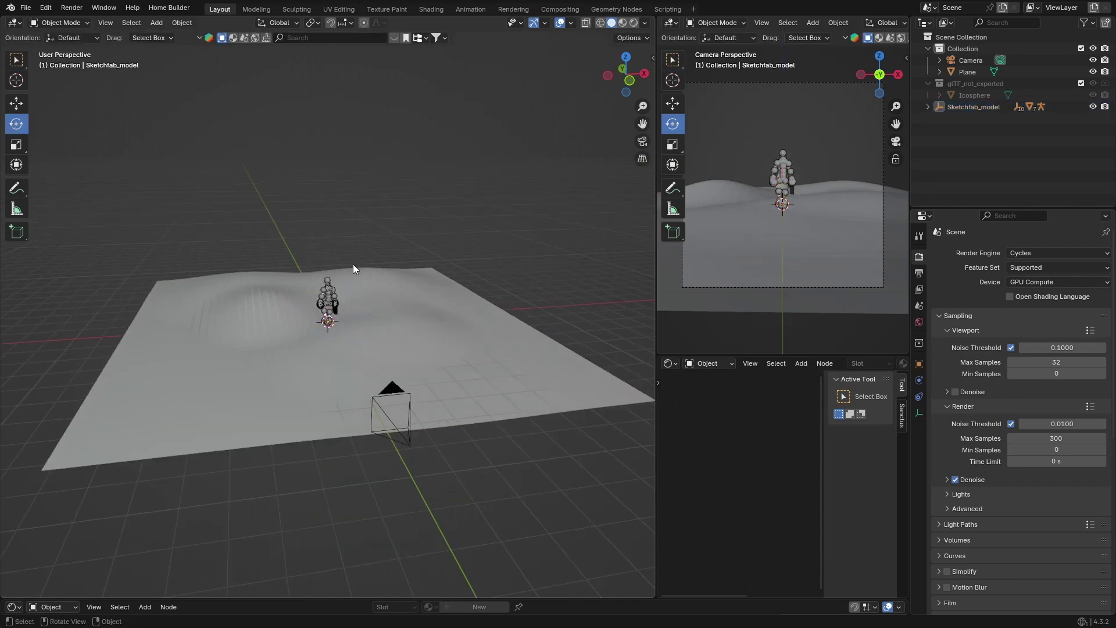
click(559, 22)
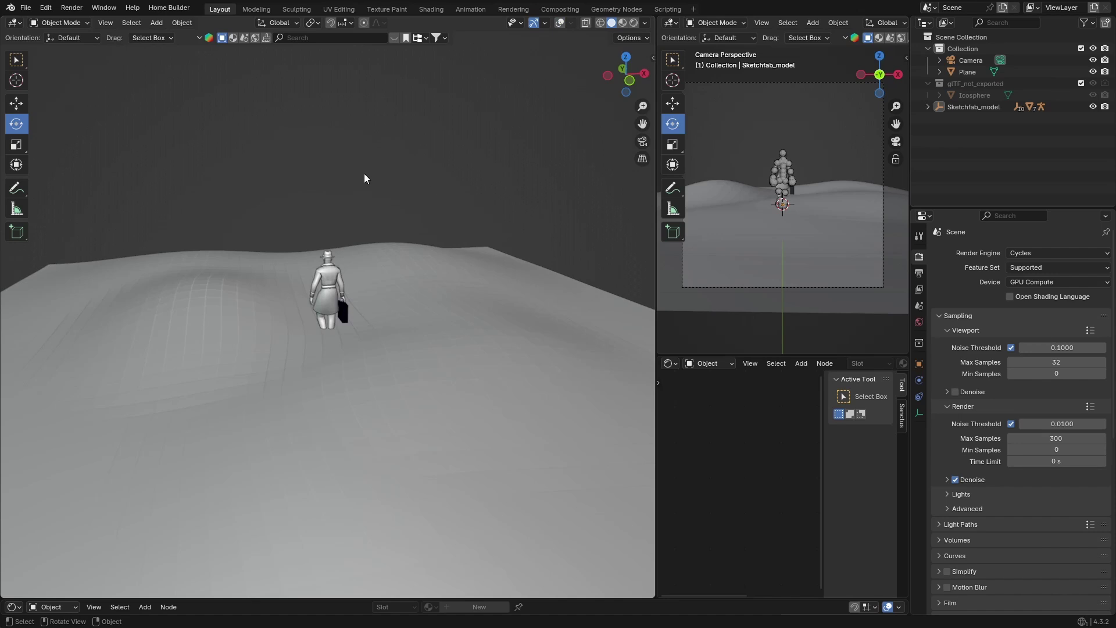
click(644, 74)
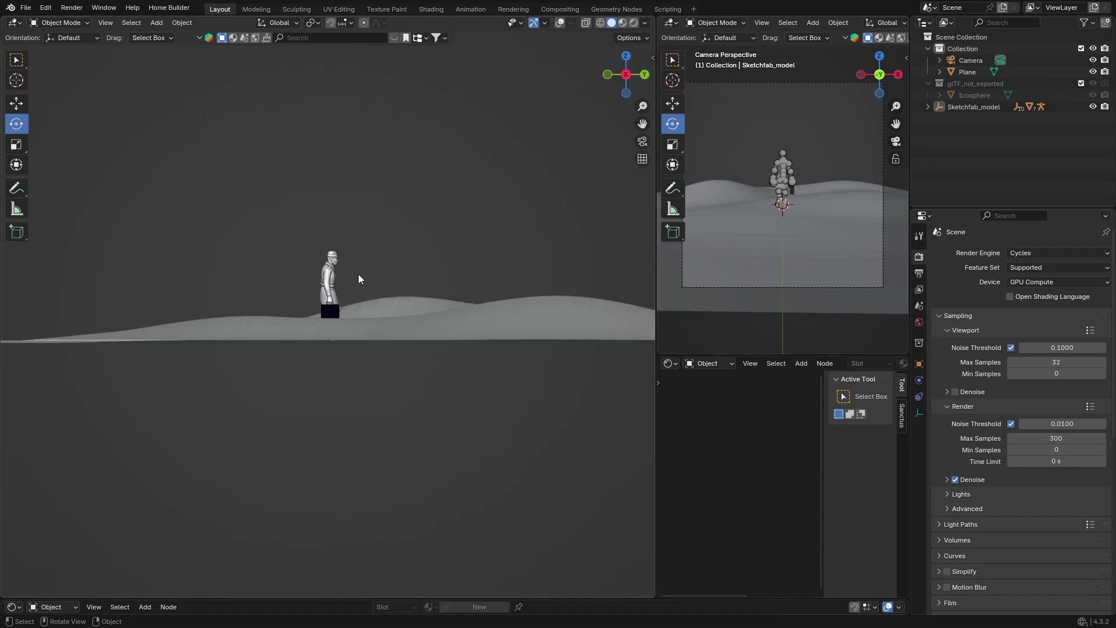
Step: Hide the Sketchfab_model parent object and move the character's armature up by about 0.15 m
click(968, 107)
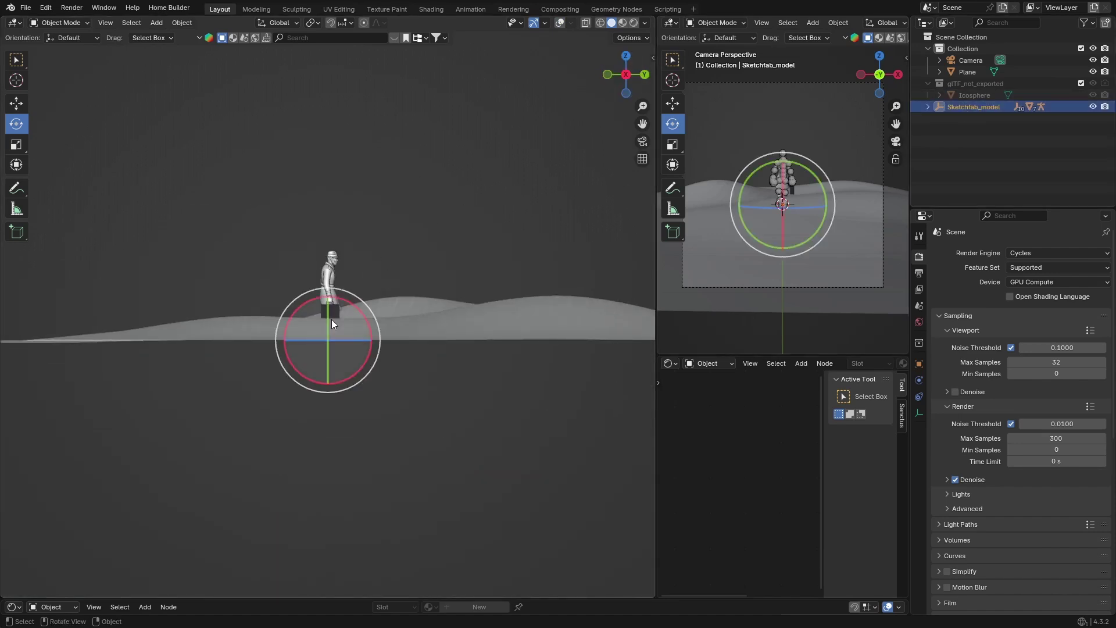
middle_drag(333, 324, 333, 319)
key(h)
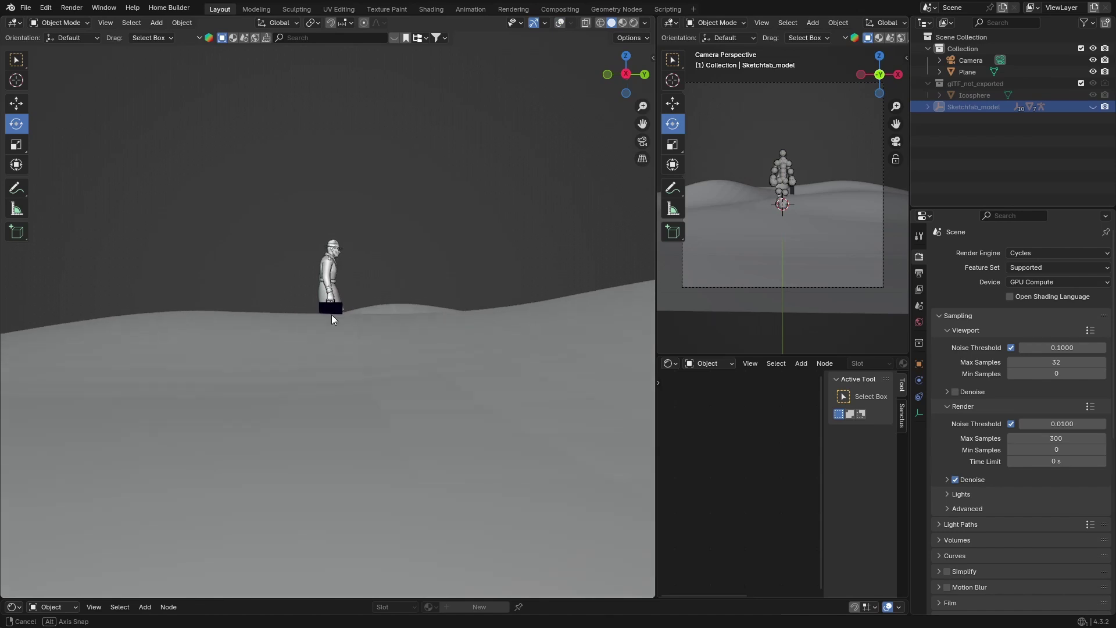
key(g)
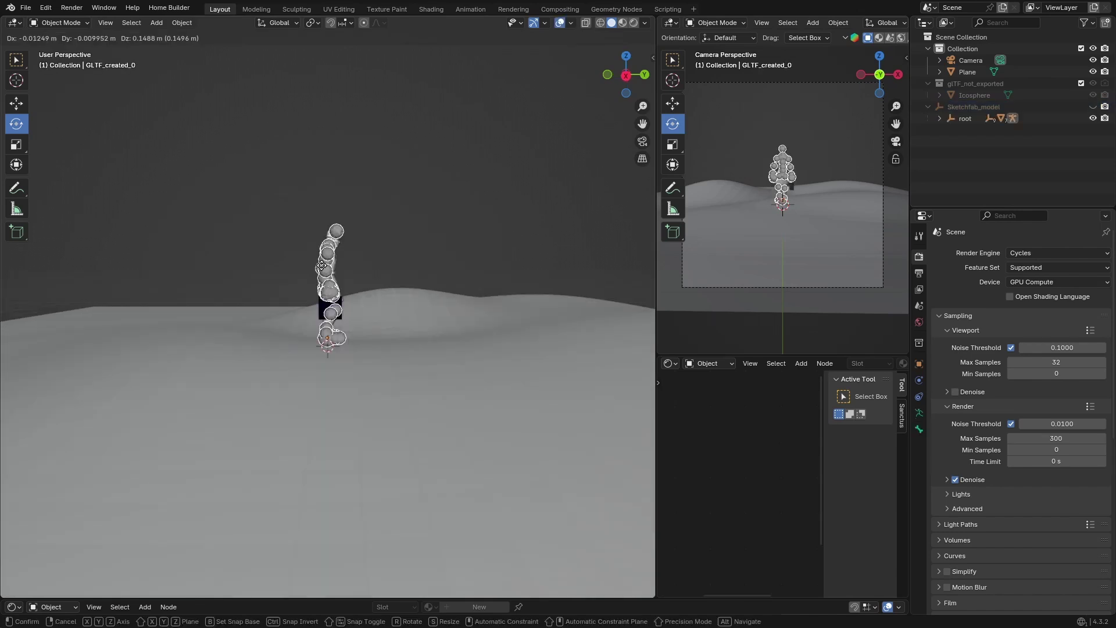
click(322, 265)
click(216, 179)
Step: View the character through the camera with the main viewport's overlays hidden
middle_drag(219, 181, 365, 186)
key(KP_0)
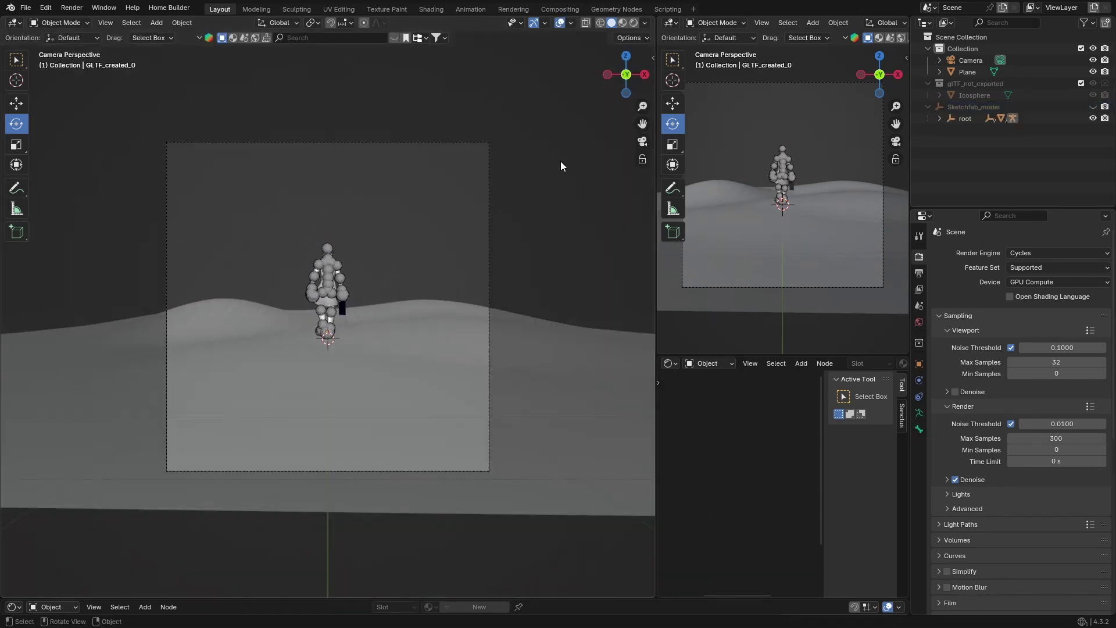
click(559, 23)
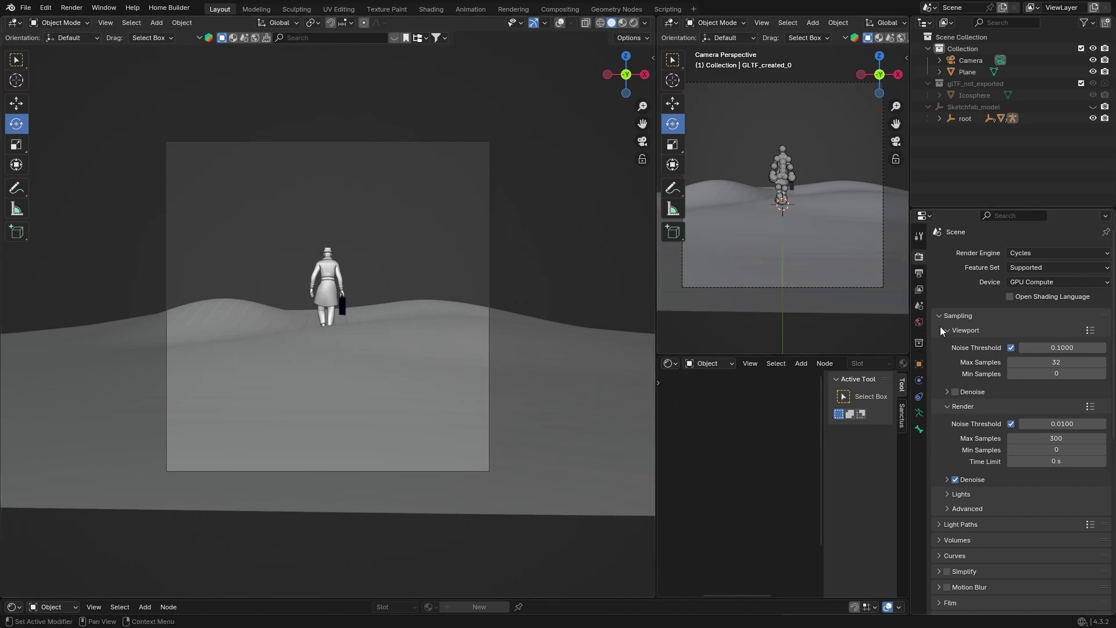
Step: Set the render output resolution to 1920 × 1080 px
click(919, 272)
click(1039, 268)
key(BackSpace)
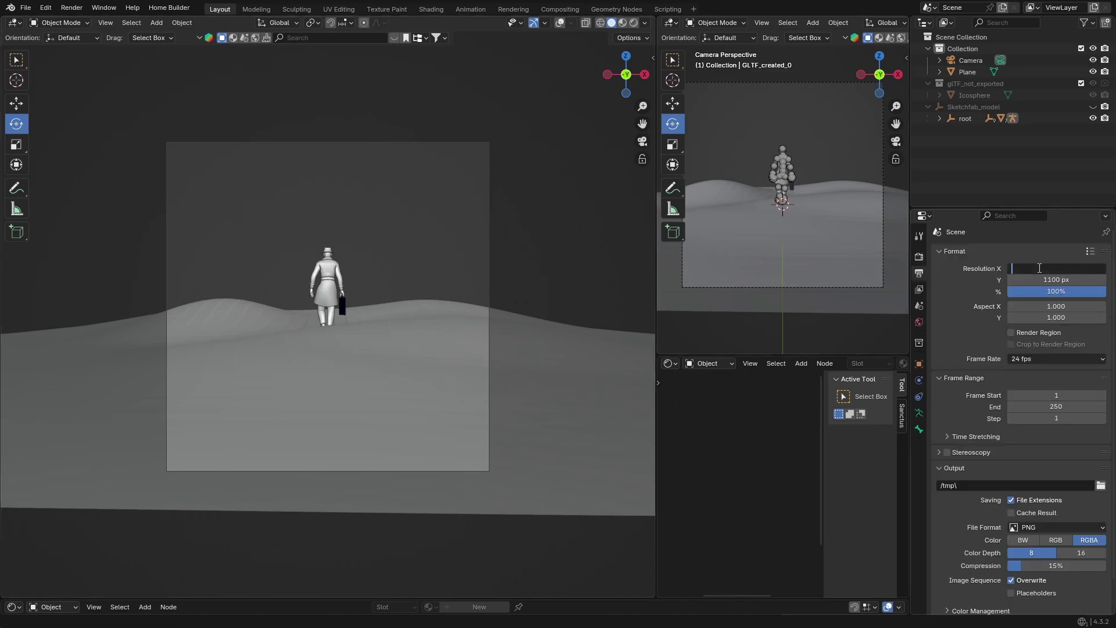
text(1920)
key(Return)
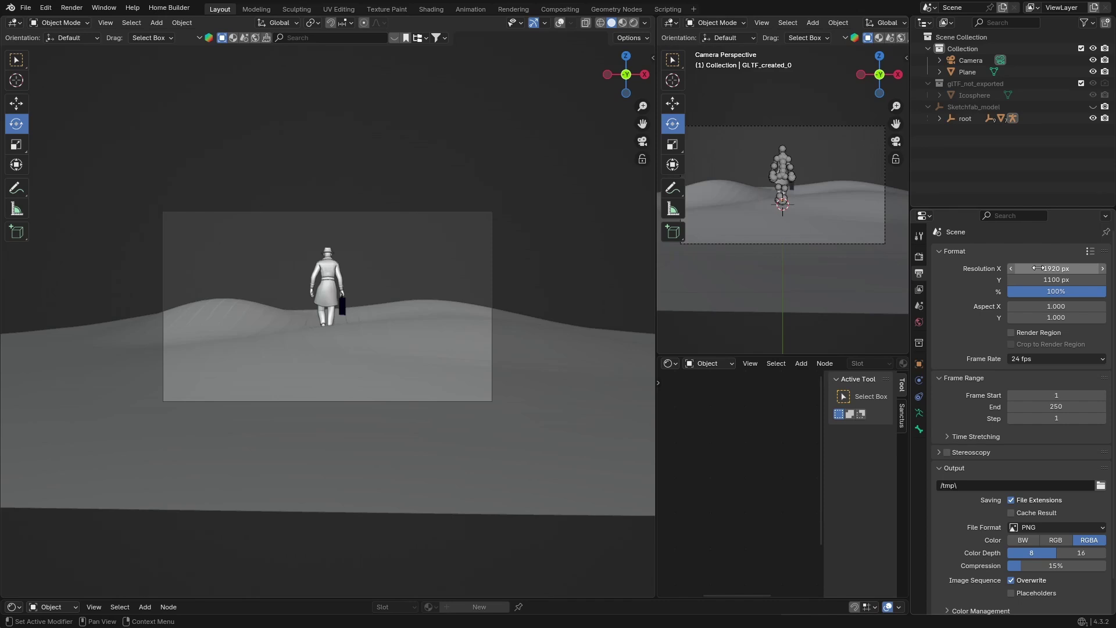
click(1054, 279)
key(BackSpace)
text(1)
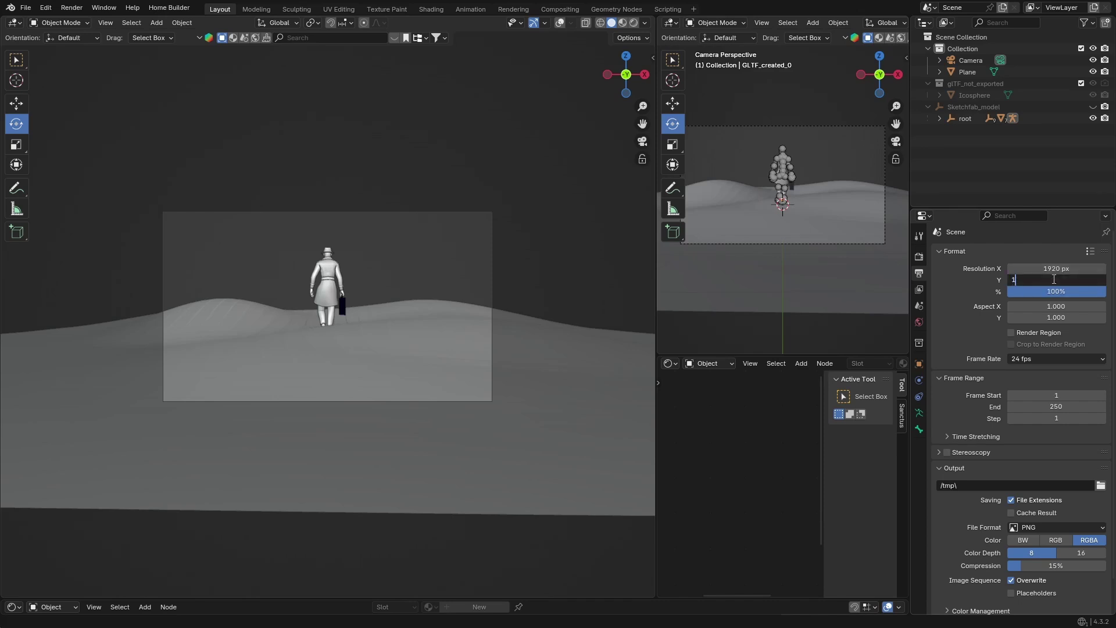
text(080)
key(Return)
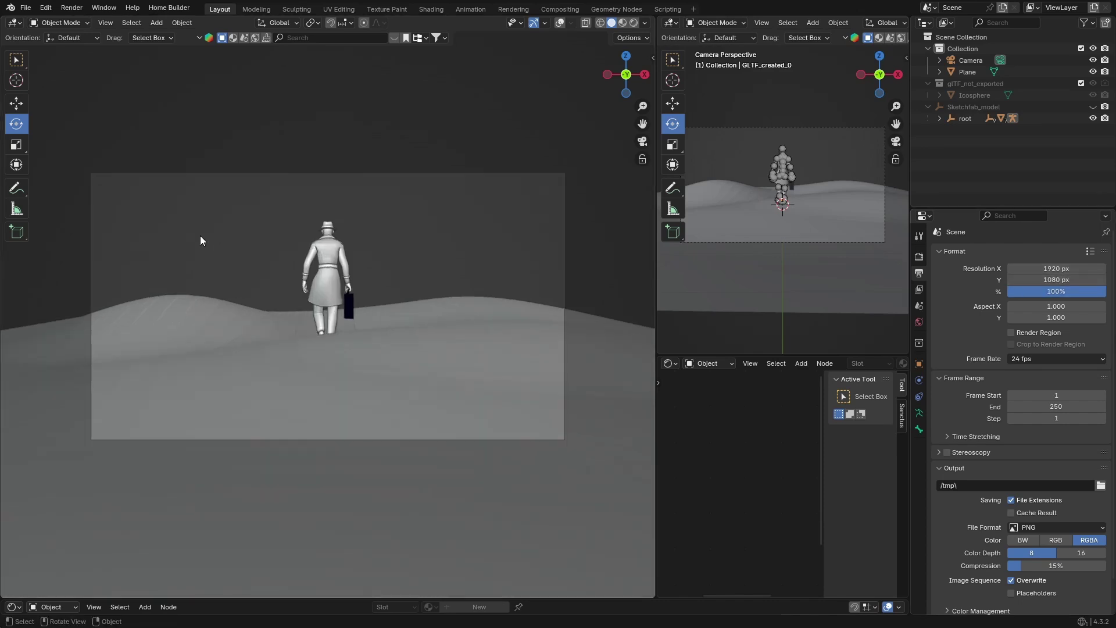
scroll(200, 235, up, 2)
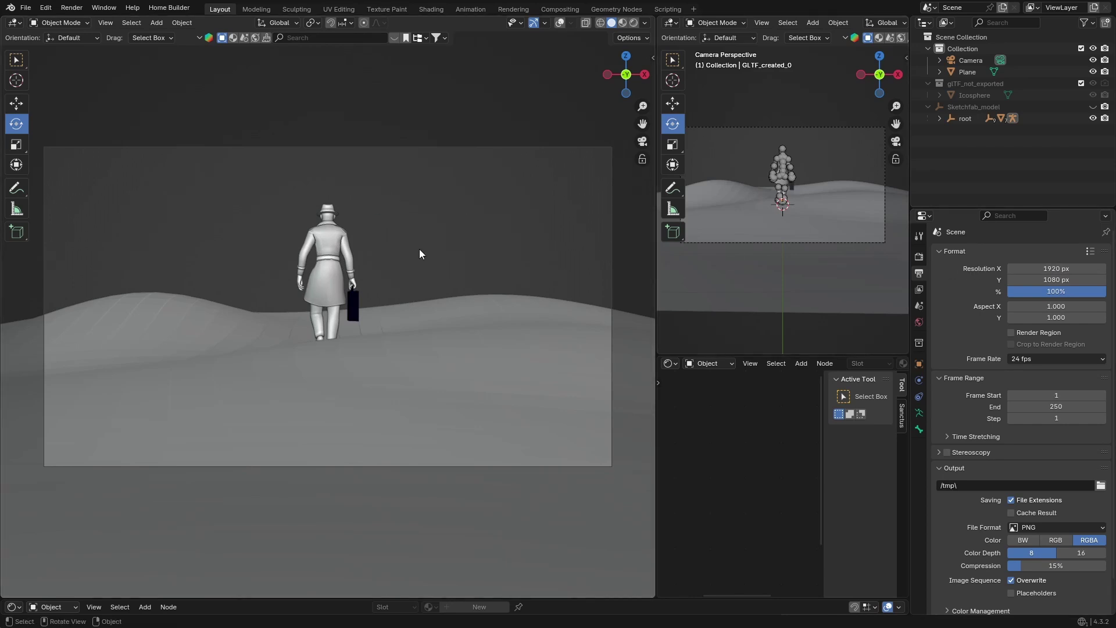
Step: Add a 2 m plane mesh at the world origin and show the overlays in the main viewport
mouse_move(420, 249)
middle_down()
mouse_move(353, 249)
mouse_move(411, 252)
middle_up()
scroll(410, 253, down, 3)
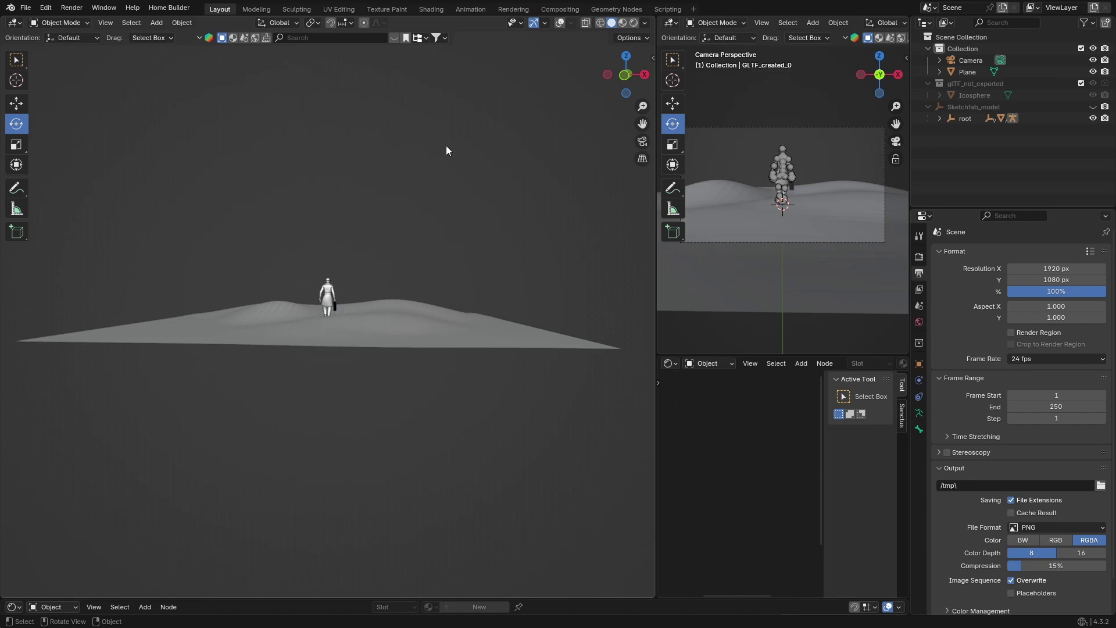
key(shift+a)
mouse_move(285, 264)
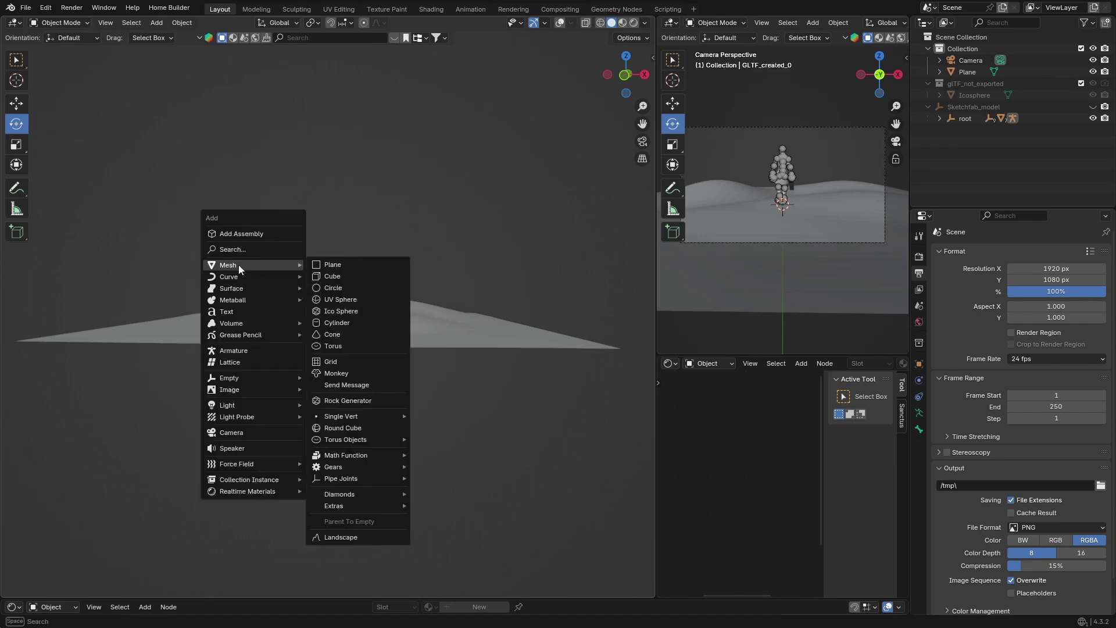
click(326, 262)
click(560, 22)
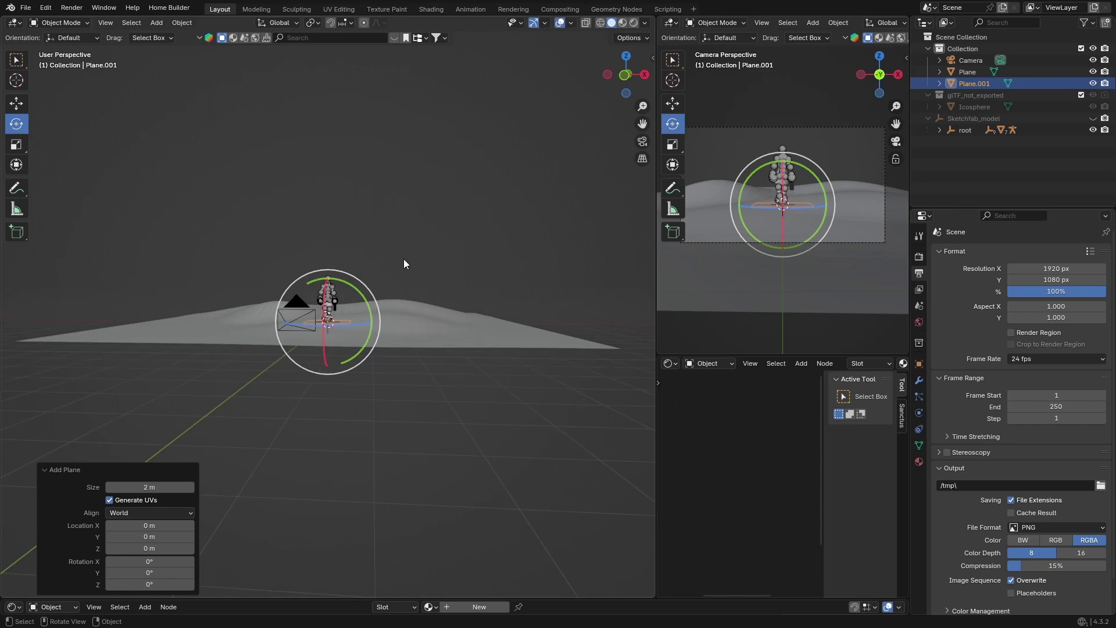
Step: Scale the new plane up by a factor of about 8.2 to match the terrain's footprint
click(626, 56)
key(s)
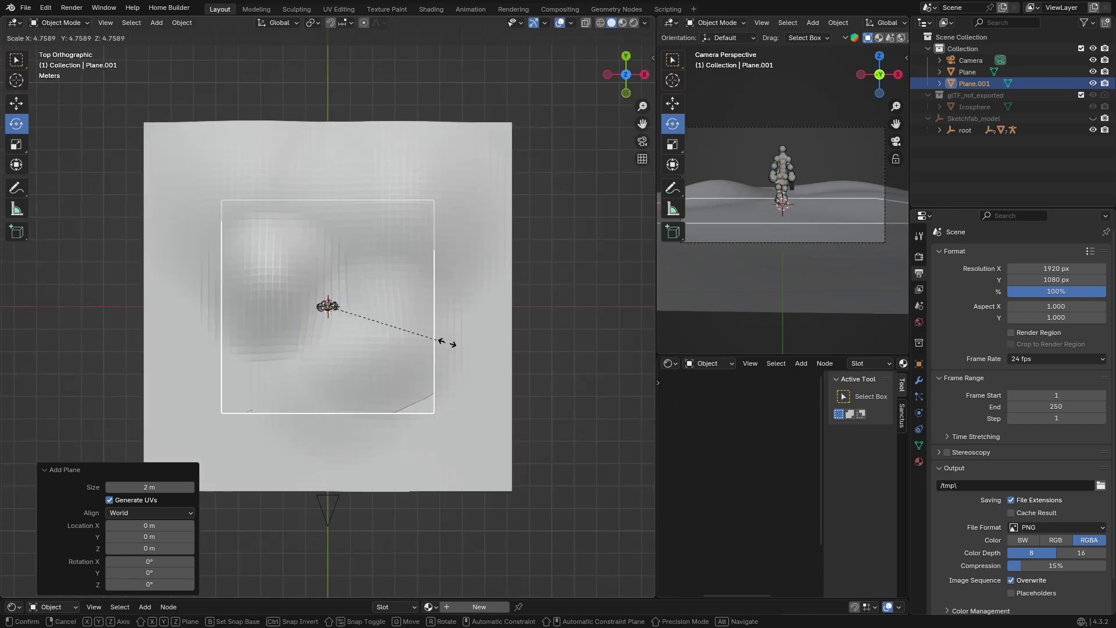
click(531, 353)
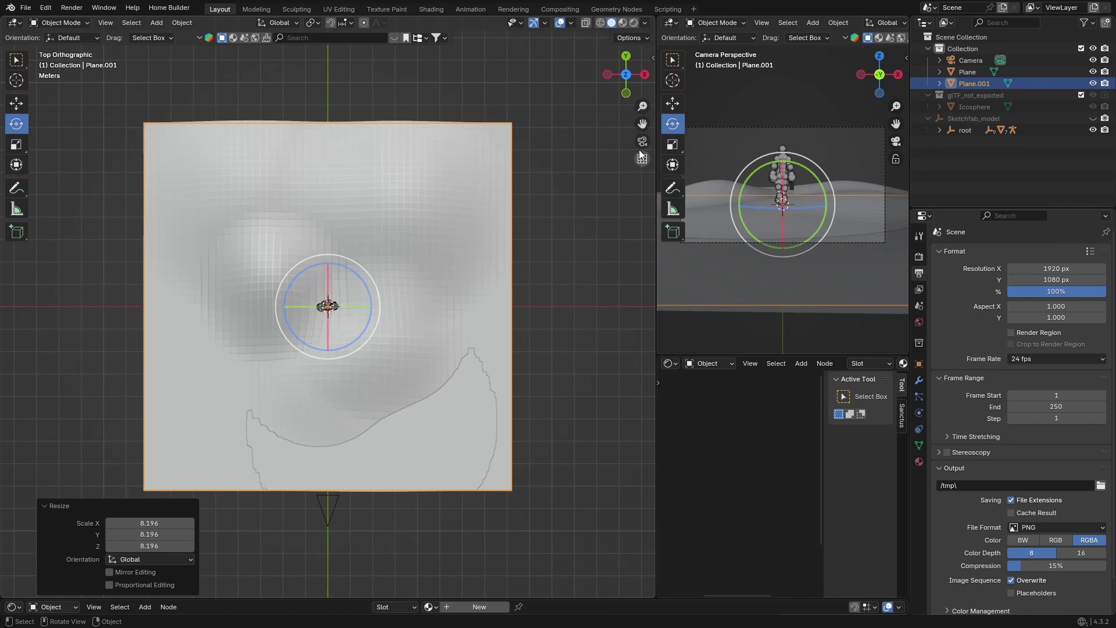
Step: Raise the new plane about 5.6 m along the Z axis, above the character
click(644, 74)
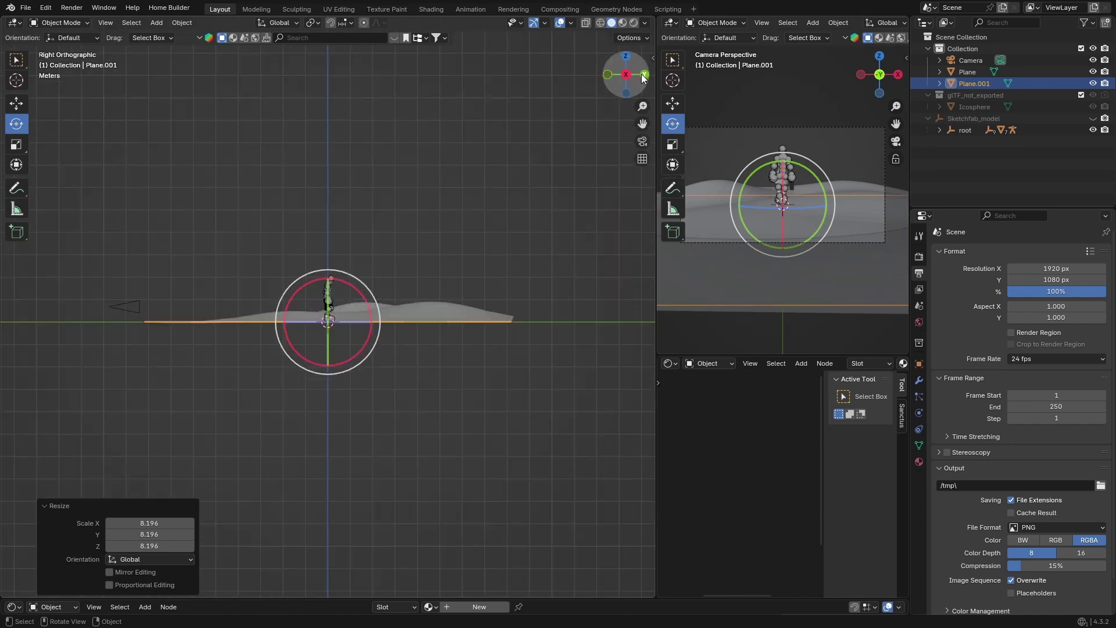
click(625, 74)
key(g)
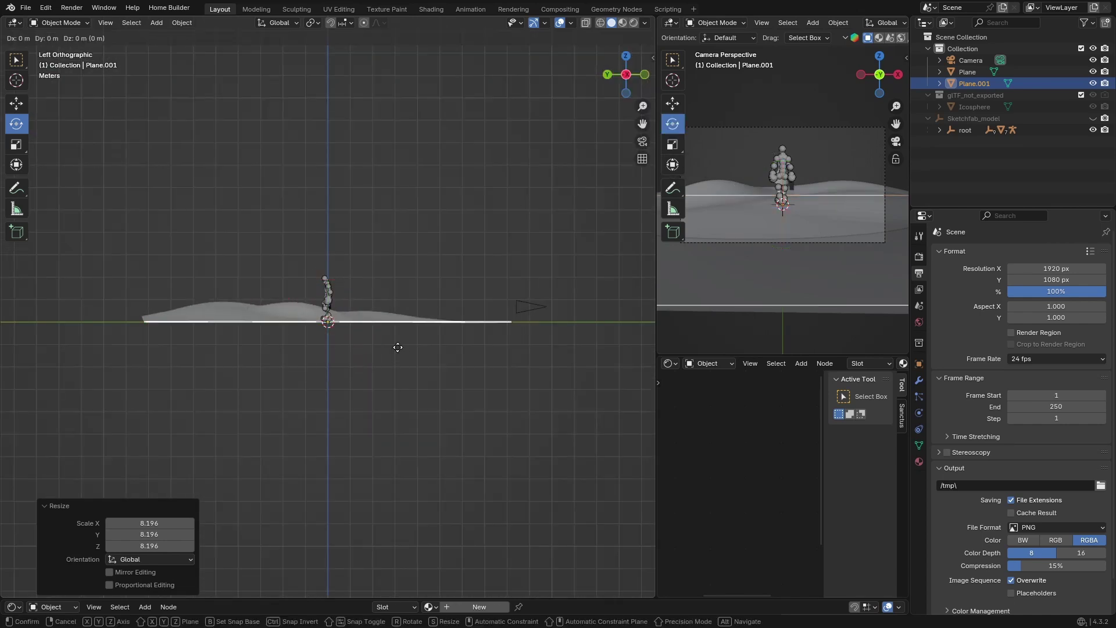
key(z)
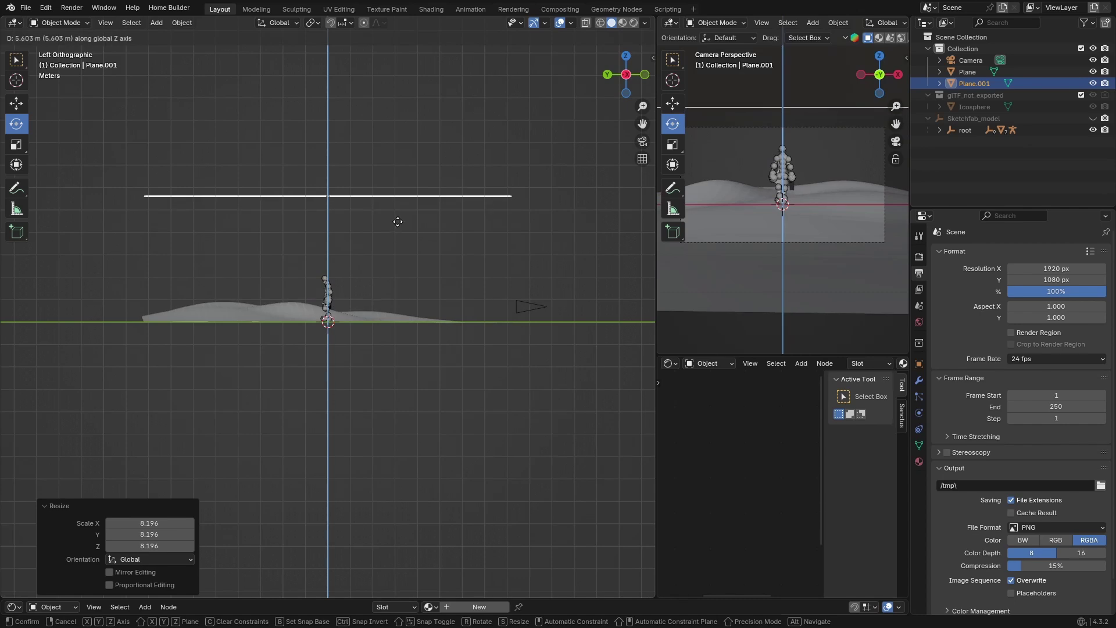
click(397, 221)
Step: Subdivide the raised plane with 5 cuts in Edit Mode
middle_drag(398, 221, 316, 288)
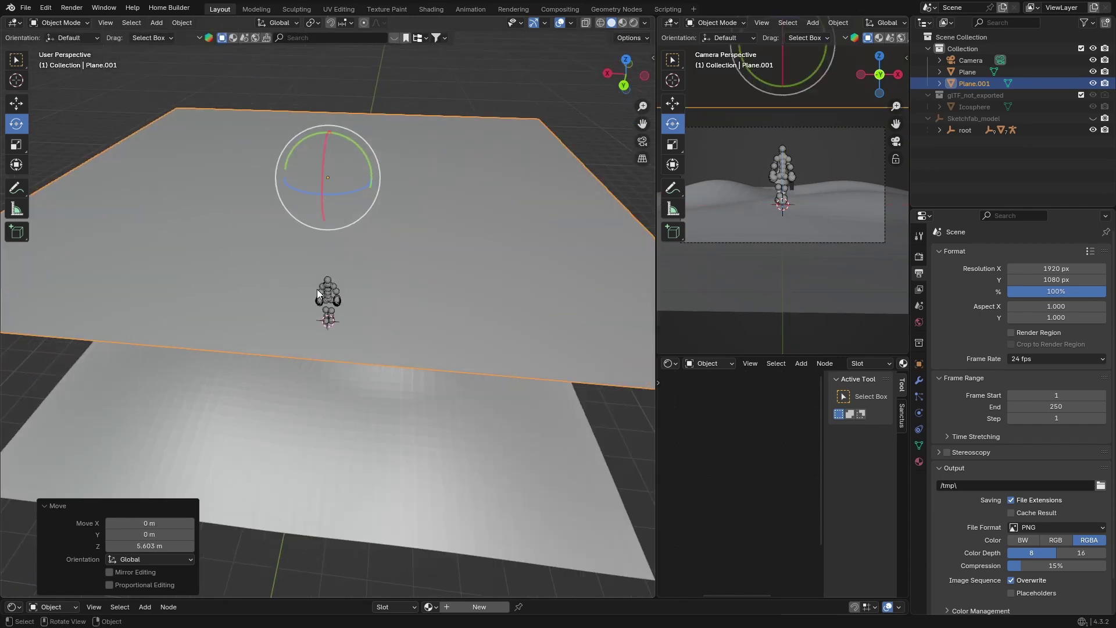
key(Tab)
right_click(236, 227)
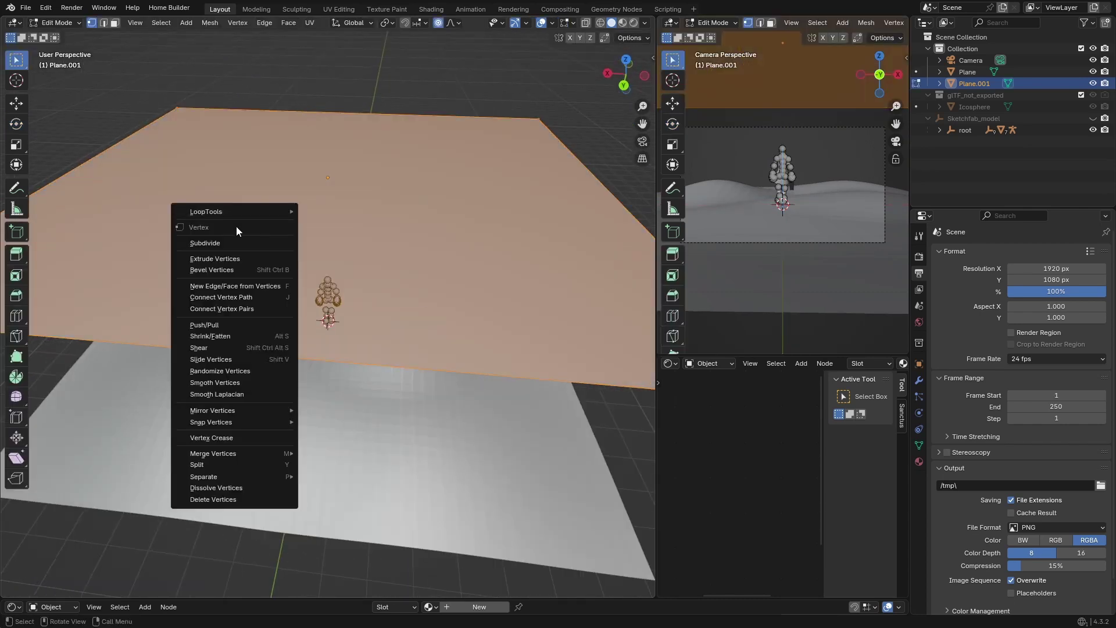
click(233, 243)
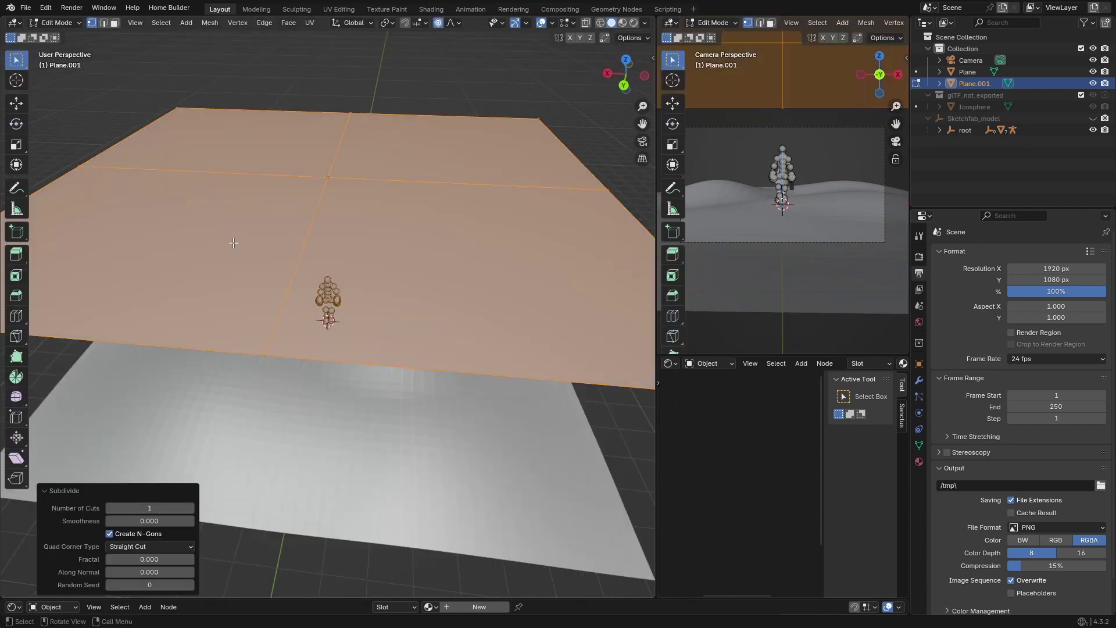
click(153, 509)
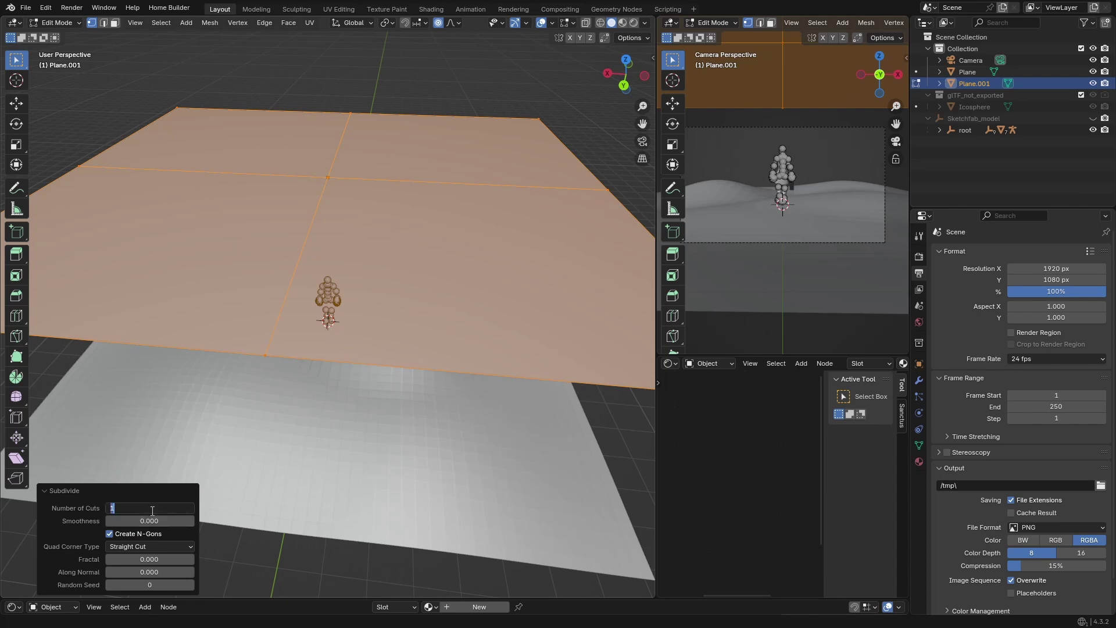
text(3)
key(Return)
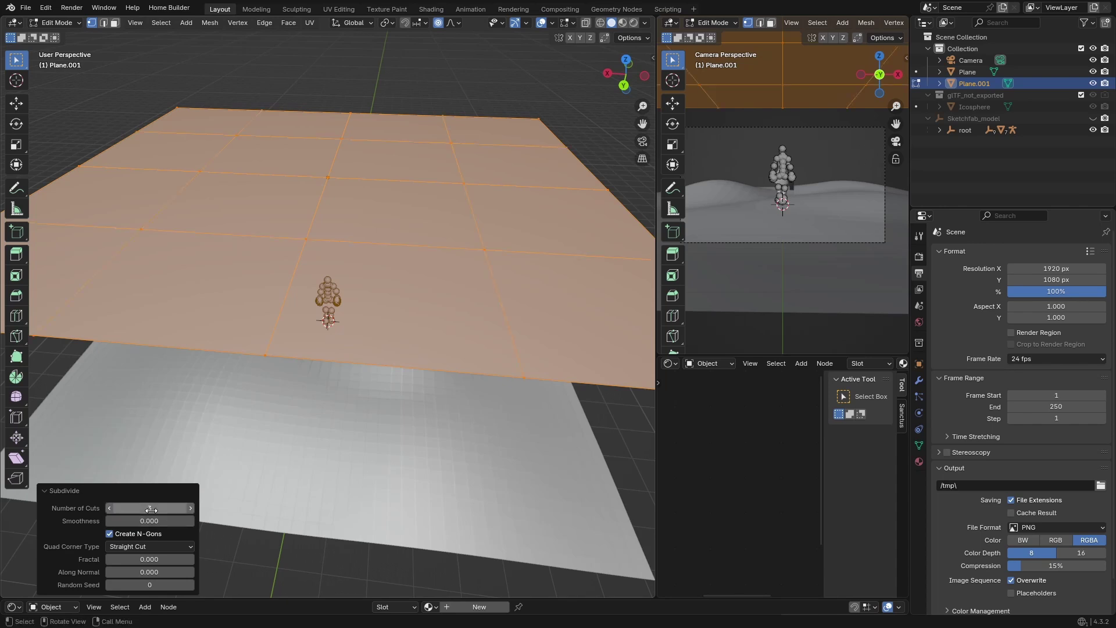
click(190, 510)
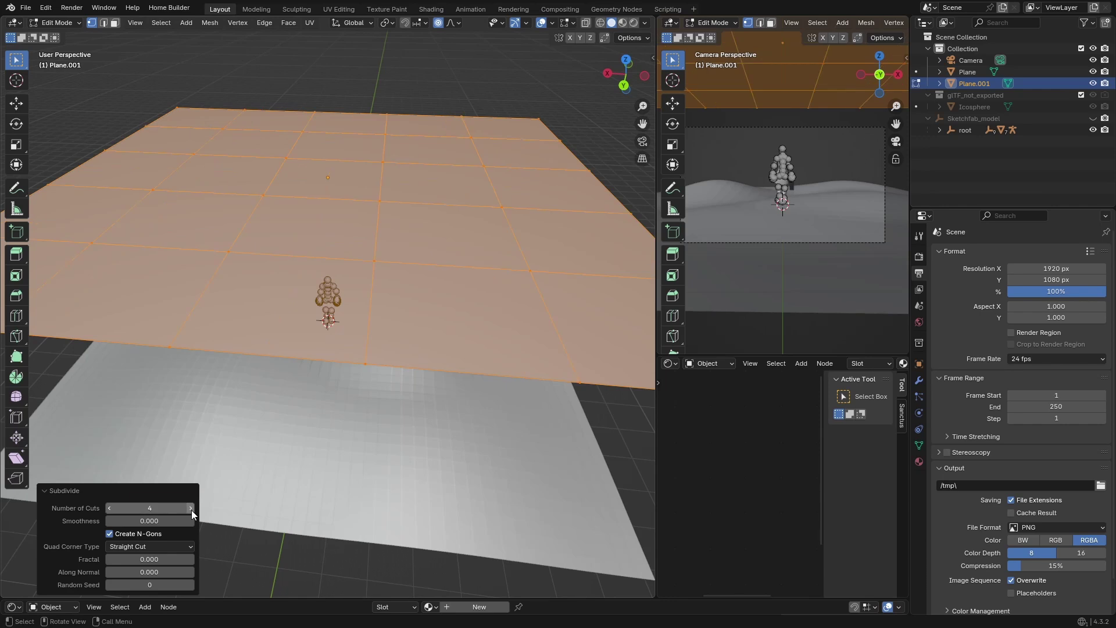
click(191, 511)
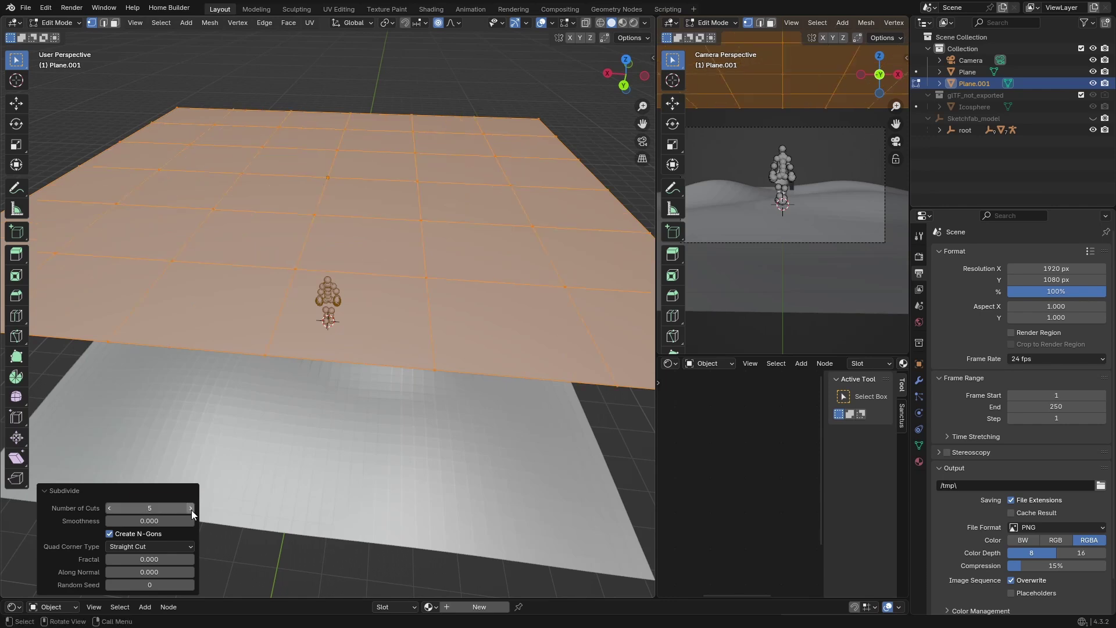
Step: Delete a 4 × 3 block of inner faces from the raised plane, keeping two face rows on the camera side, and return to Object Mode
click(114, 24)
click(275, 154)
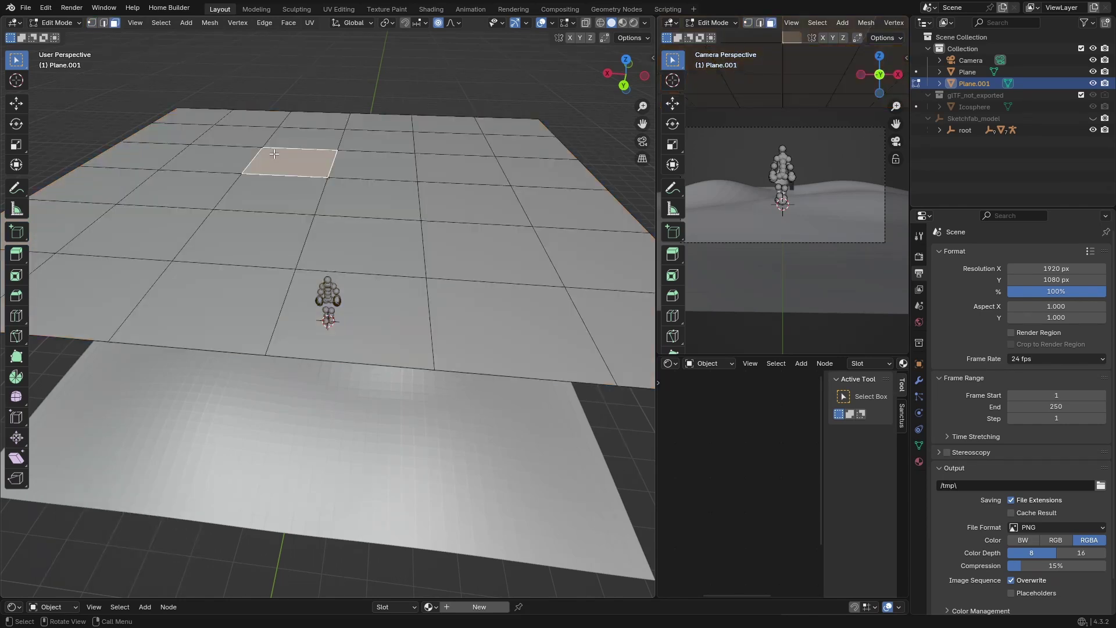
click(220, 163)
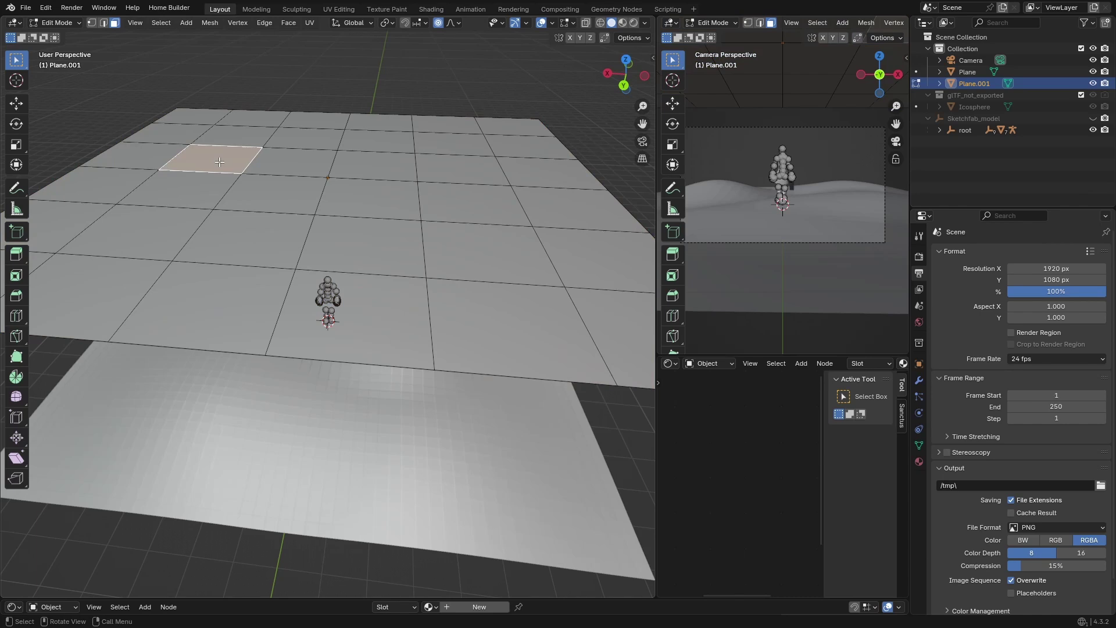
shift+click(284, 160)
shift+click(369, 164)
shift+click(465, 168)
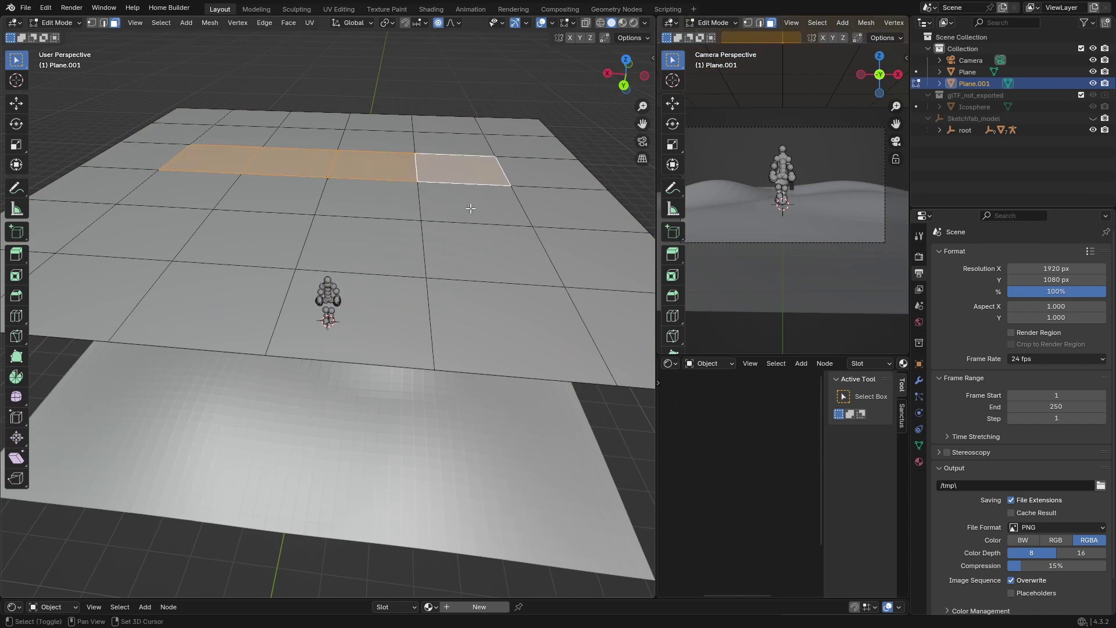
shift+click(471, 208)
shift+click(469, 253)
shift+click(385, 261)
shift+click(367, 199)
shift+click(264, 196)
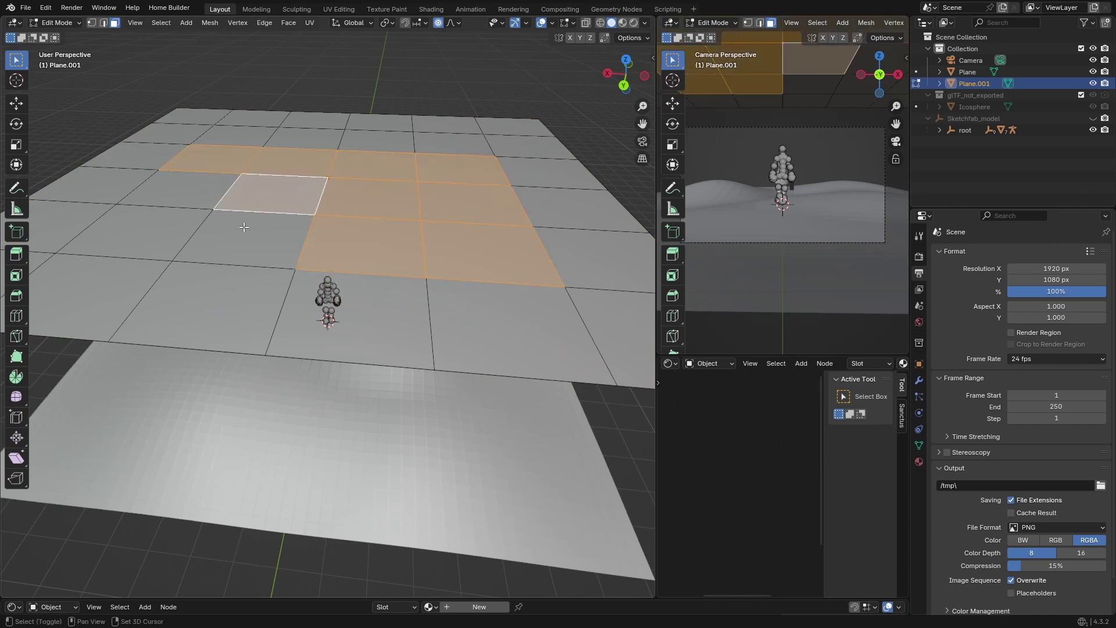
shift+click(244, 230)
shift+click(119, 232)
shift+click(172, 188)
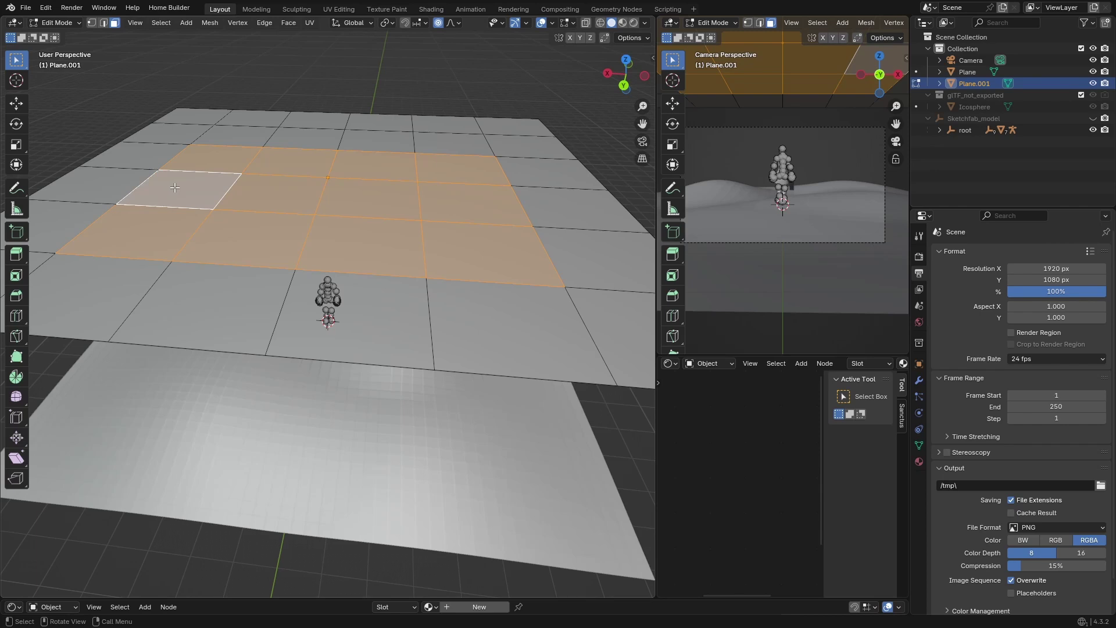
key(x)
click(158, 212)
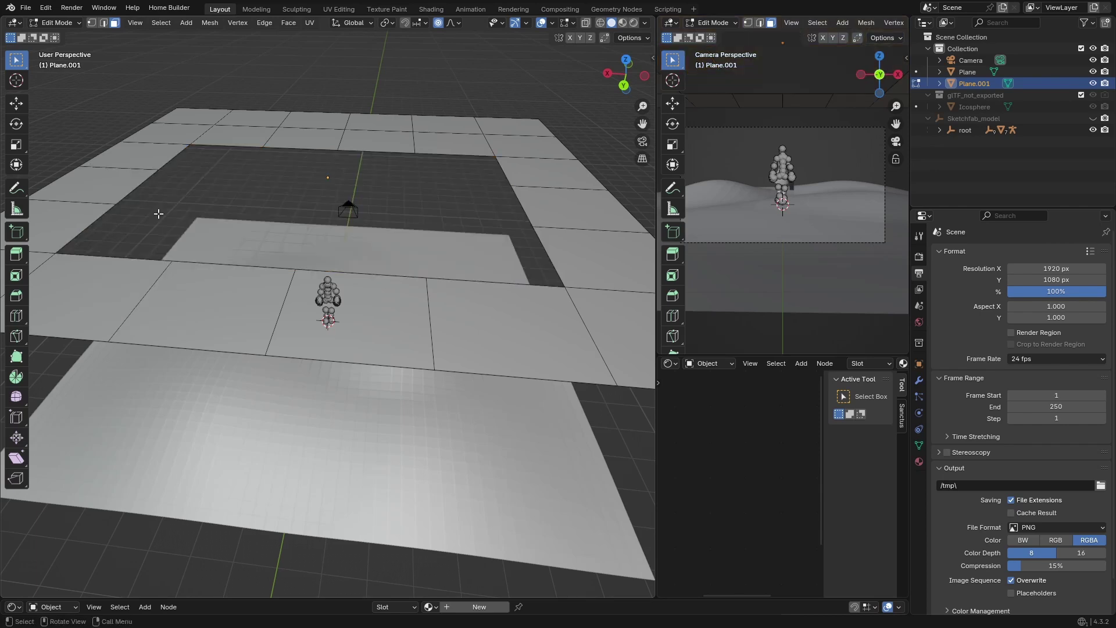
key(Tab)
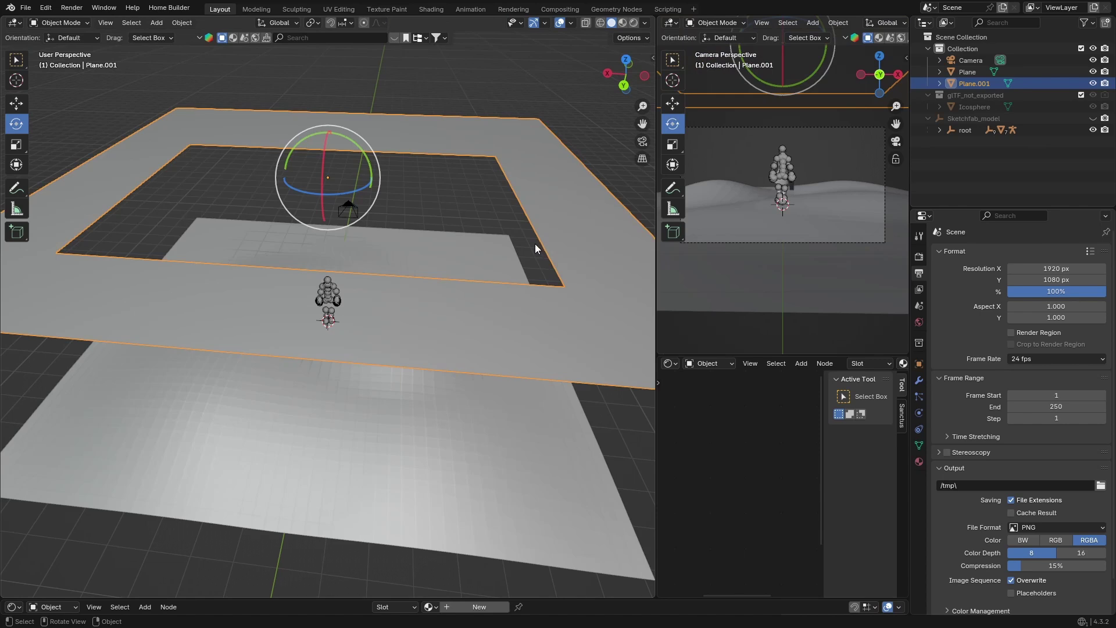
Step: Scale the frame-shaped plane down by a factor of about 0.68 and check it through the camera
click(626, 60)
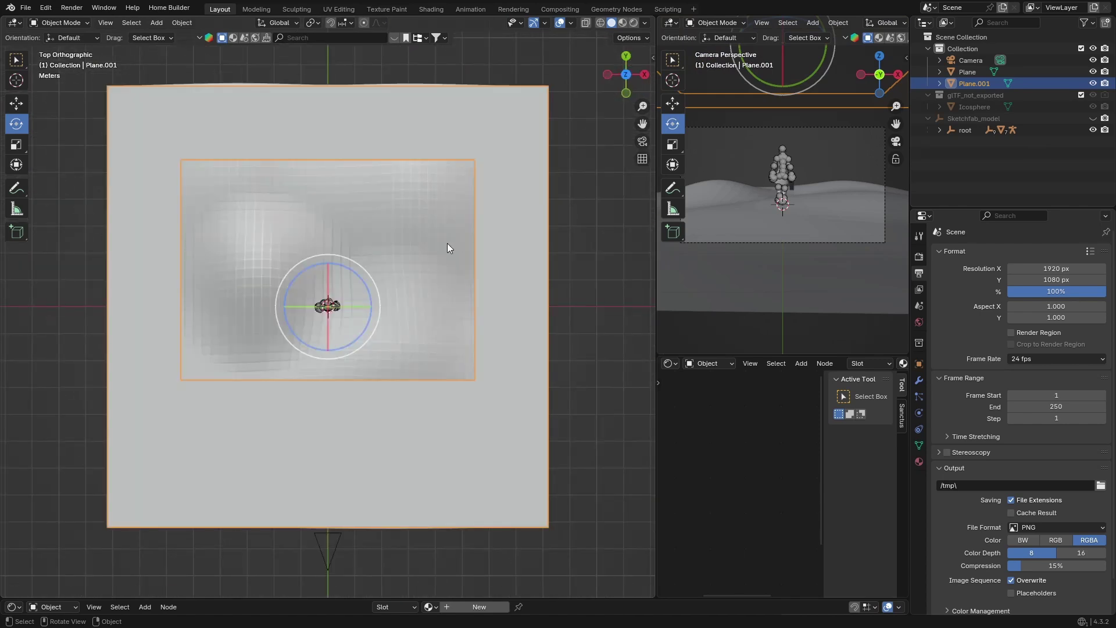
key(s)
click(404, 249)
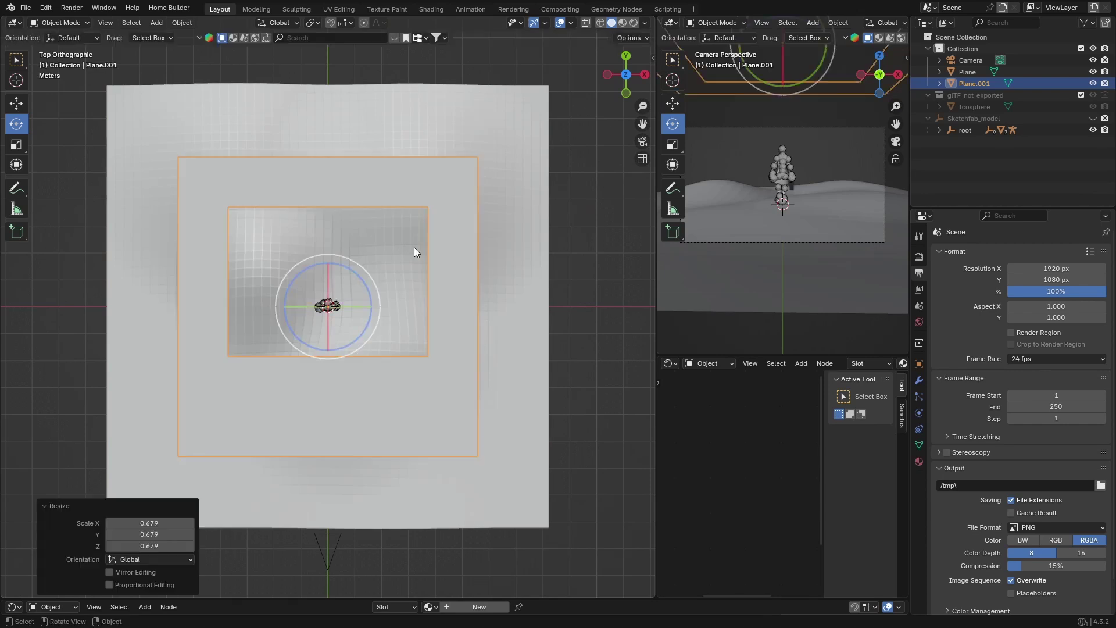
click(639, 144)
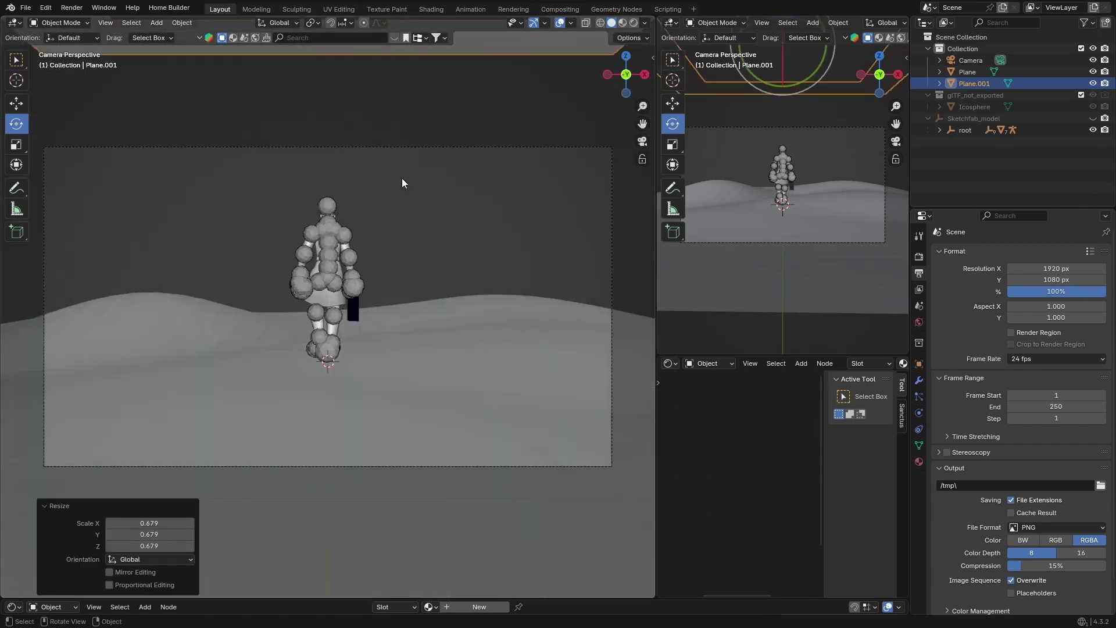
Step: Widen the overhead plane's opening by deleting the four faces of the inner row on the camera side, and return to Object Mode
scroll(372, 190, down, 5)
click(524, 169)
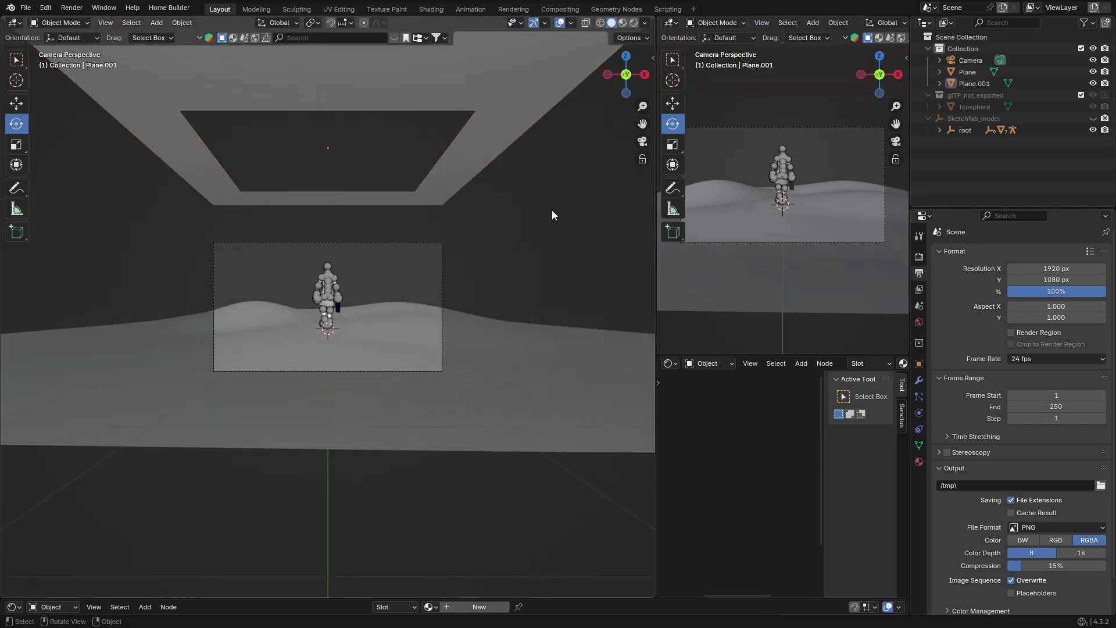
middle_drag(552, 211, 320, 287)
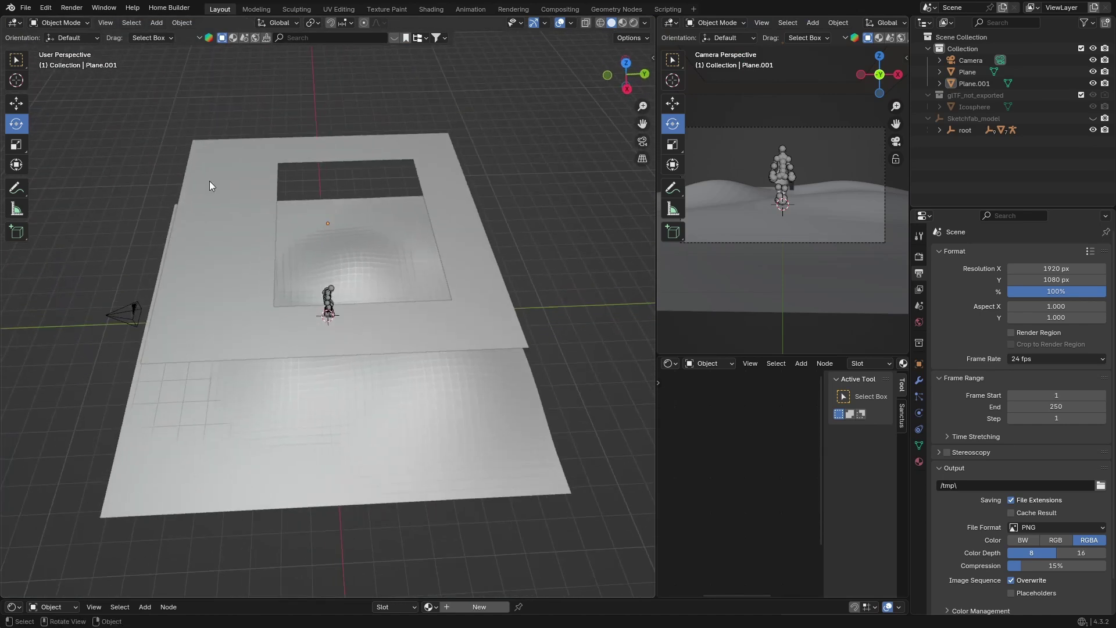
click(232, 178)
key(Tab)
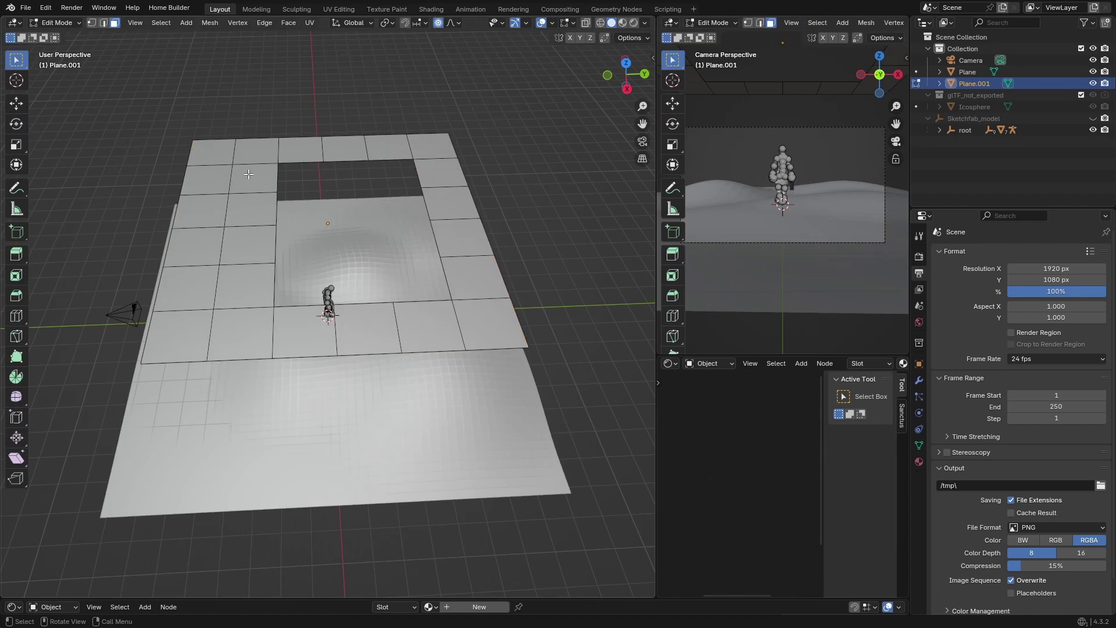
click(250, 174)
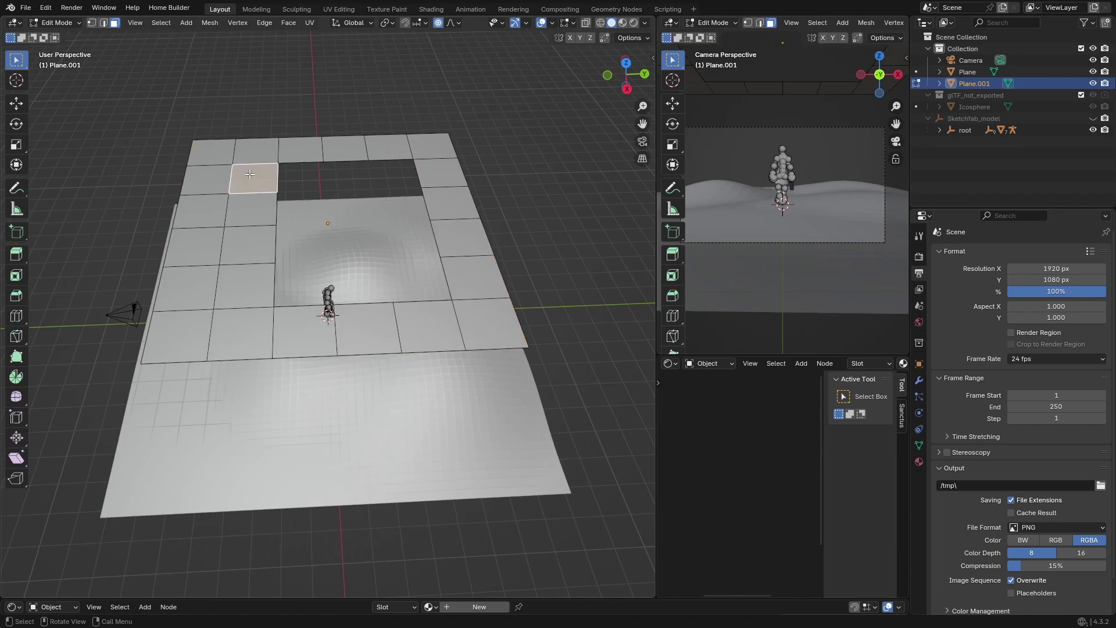
shift+click(253, 209)
shift+click(247, 245)
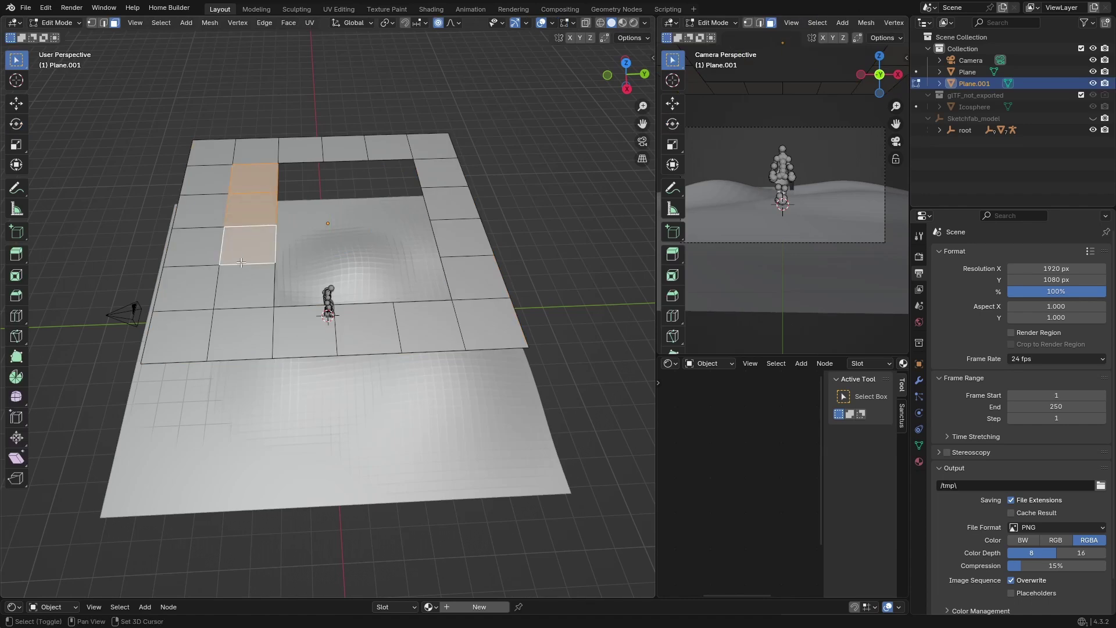
shift+click(240, 281)
key(x)
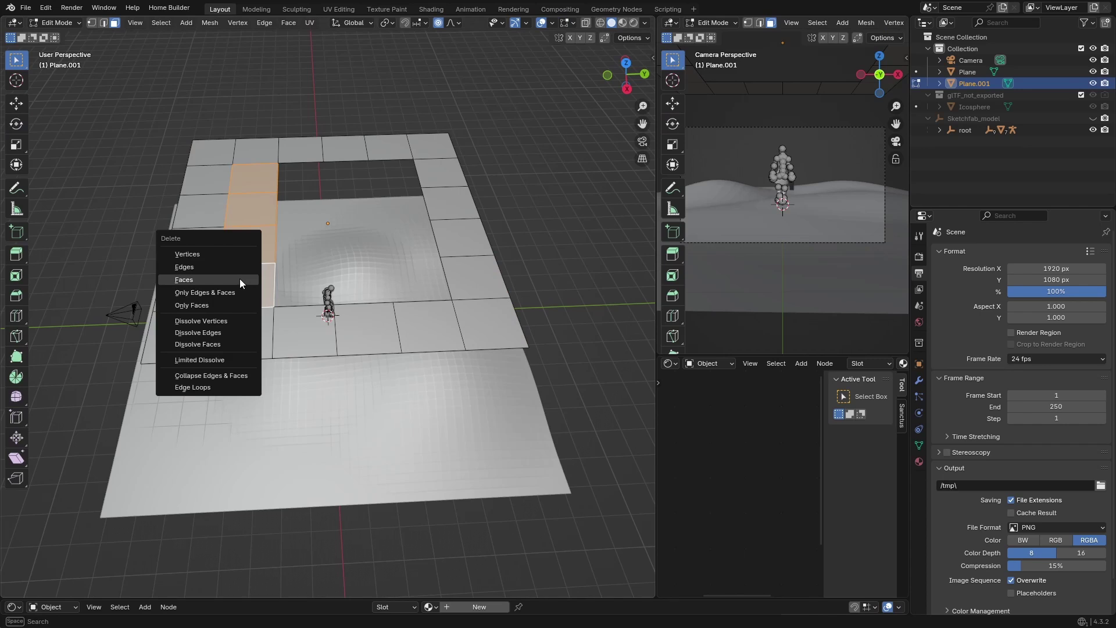
click(239, 277)
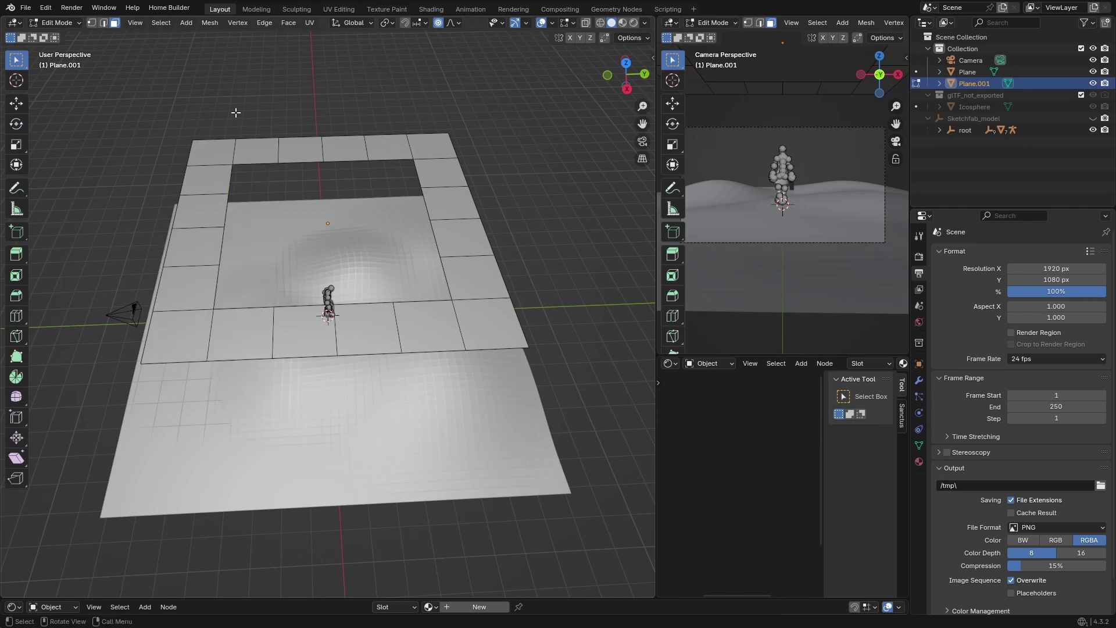
key(Tab)
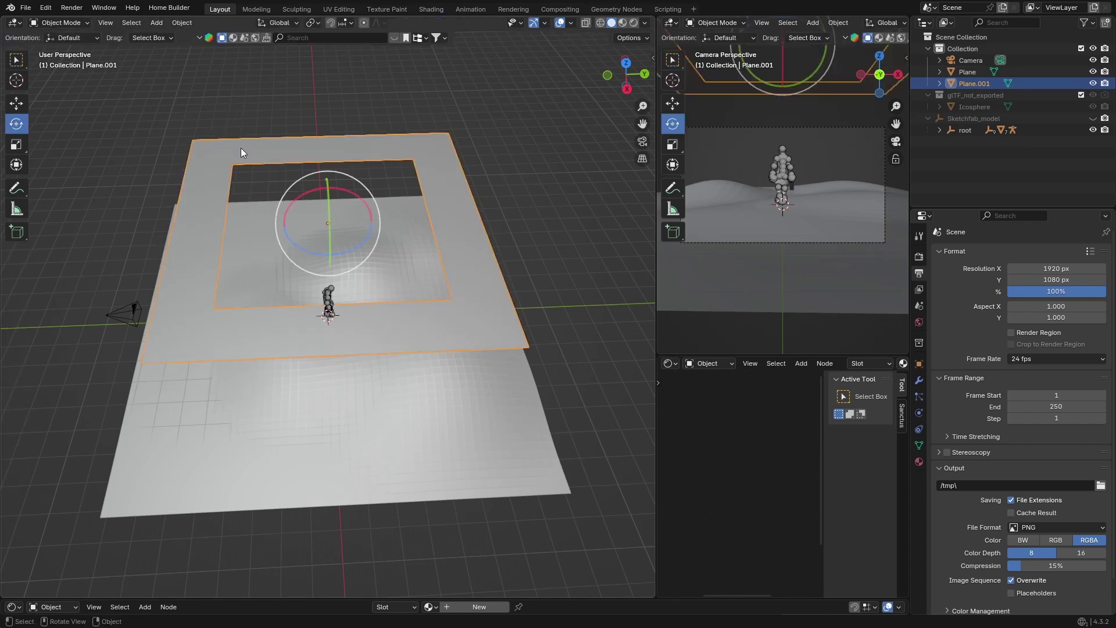
Step: Scale the overhead frame down by a factor of about 0.77 and check it through the camera
key(s)
click(282, 144)
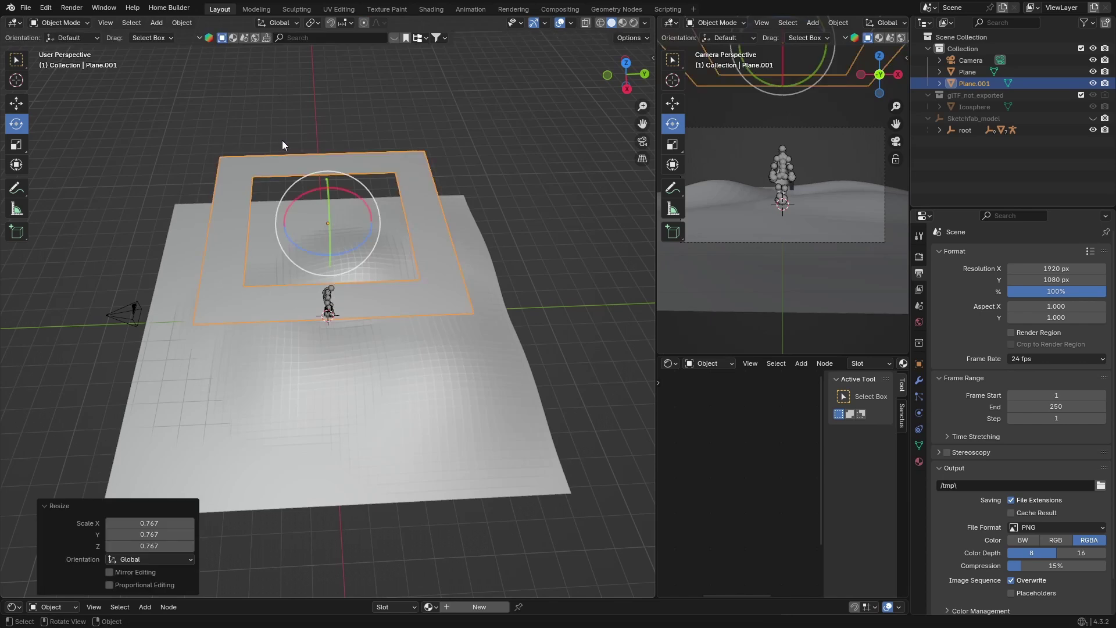
click(124, 260)
middle_drag(124, 260, 256, 244)
key(KP_0)
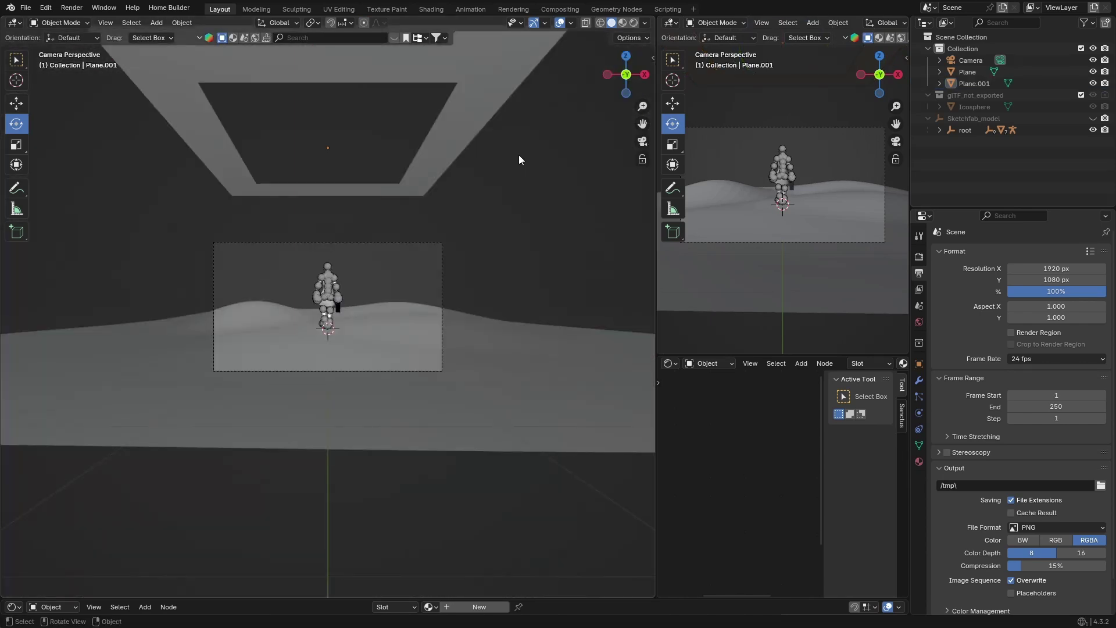
Step: Add a spot light at the origin and raise it about 15 m along the Z axis, above the overhead frame's opening
middle_drag(389, 232, 277, 264)
key(shift+a)
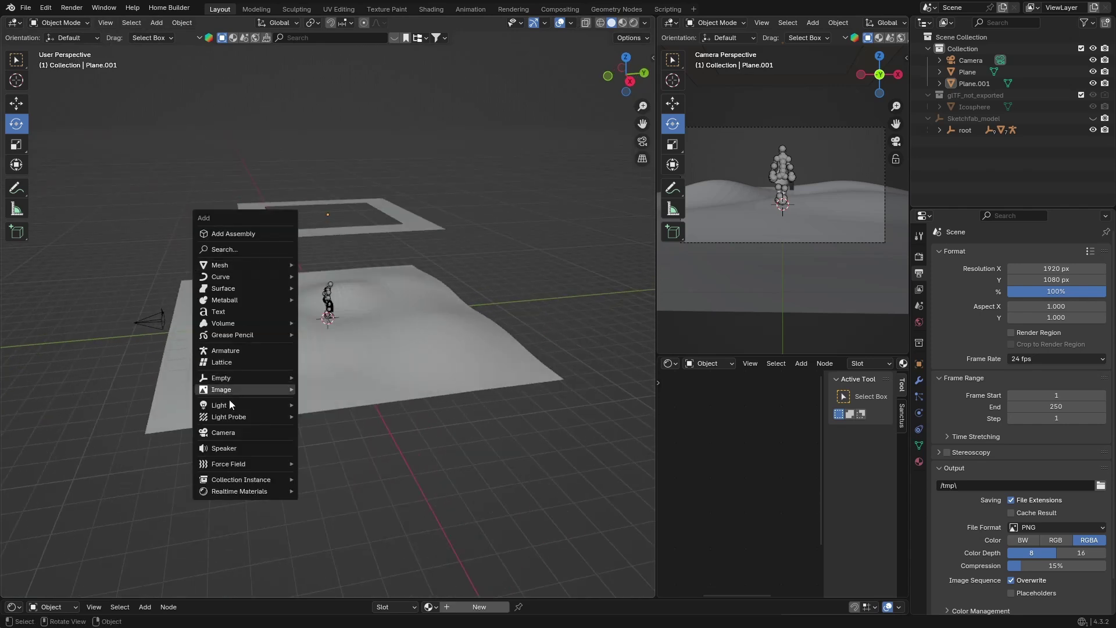
mouse_move(230, 403)
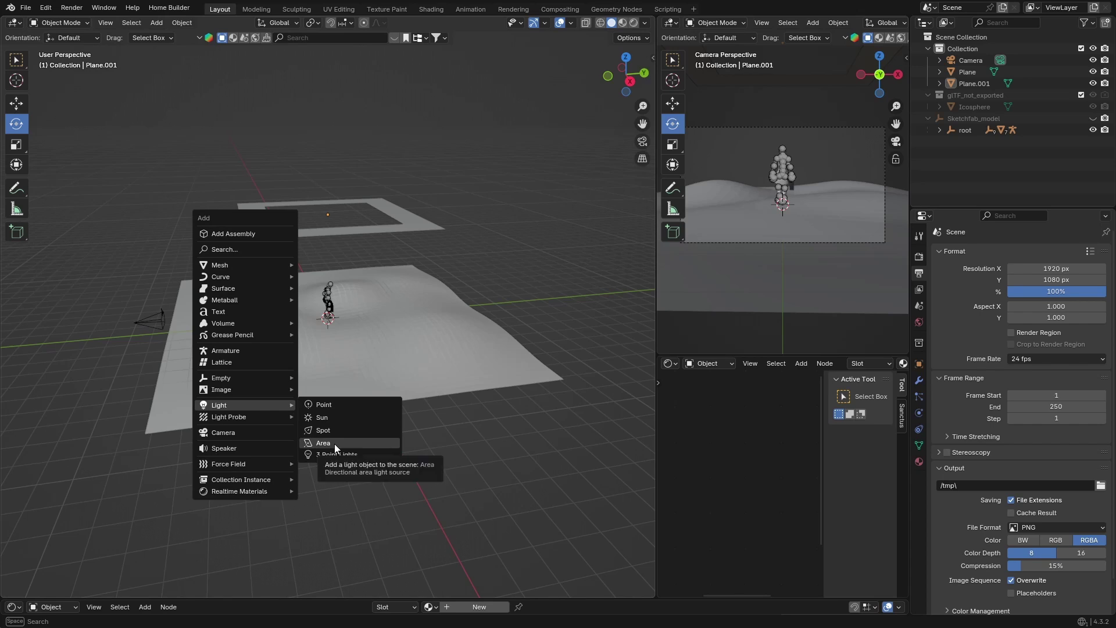
click(334, 428)
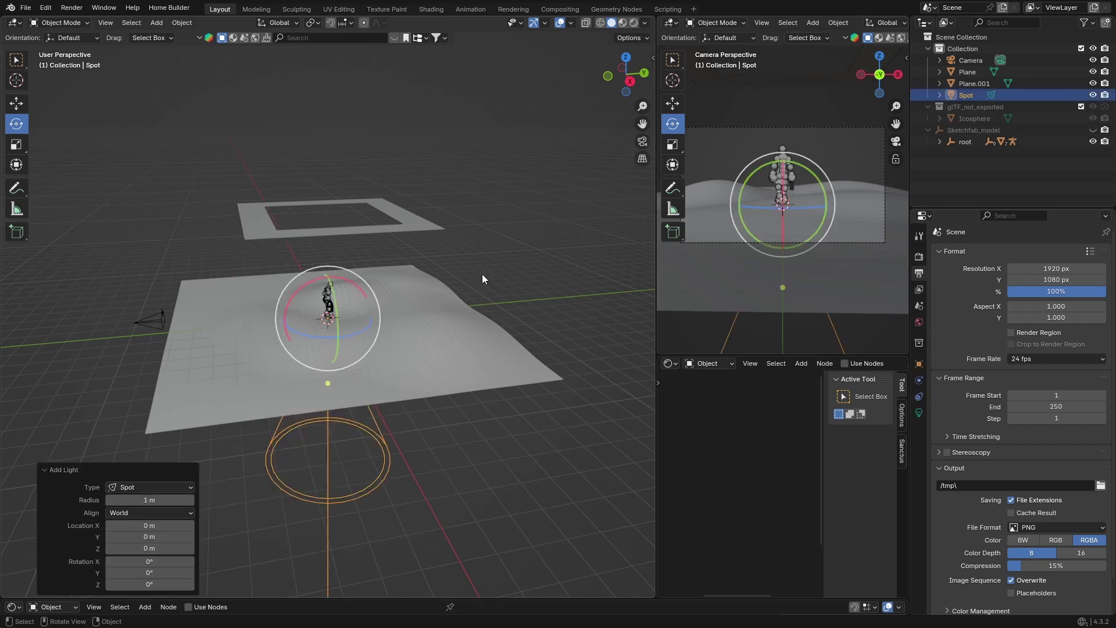
click(630, 82)
key(g)
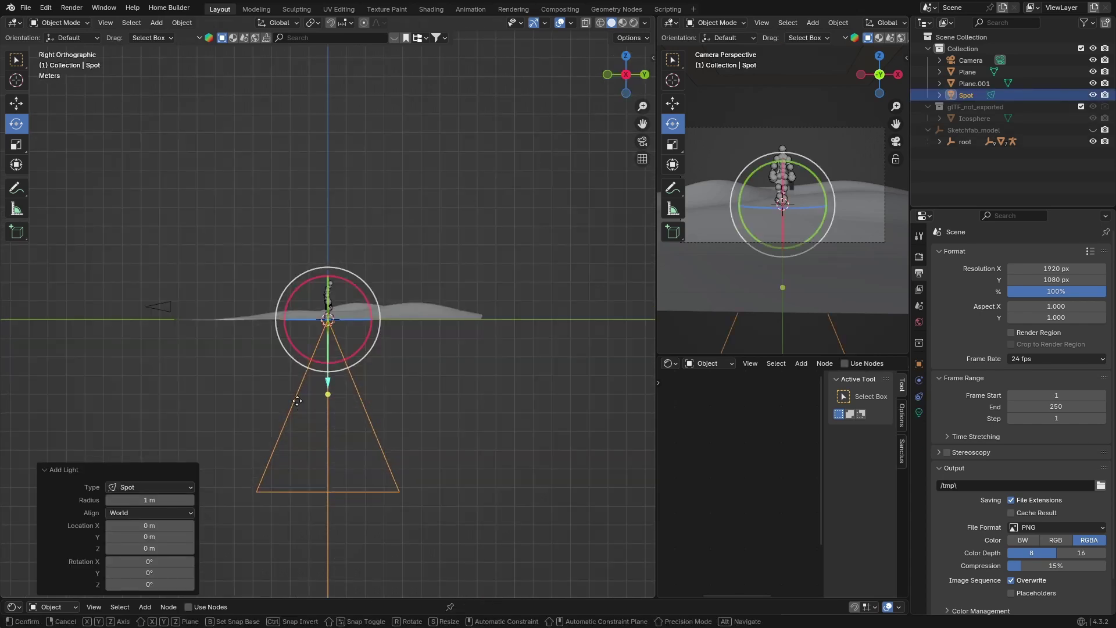
key(z)
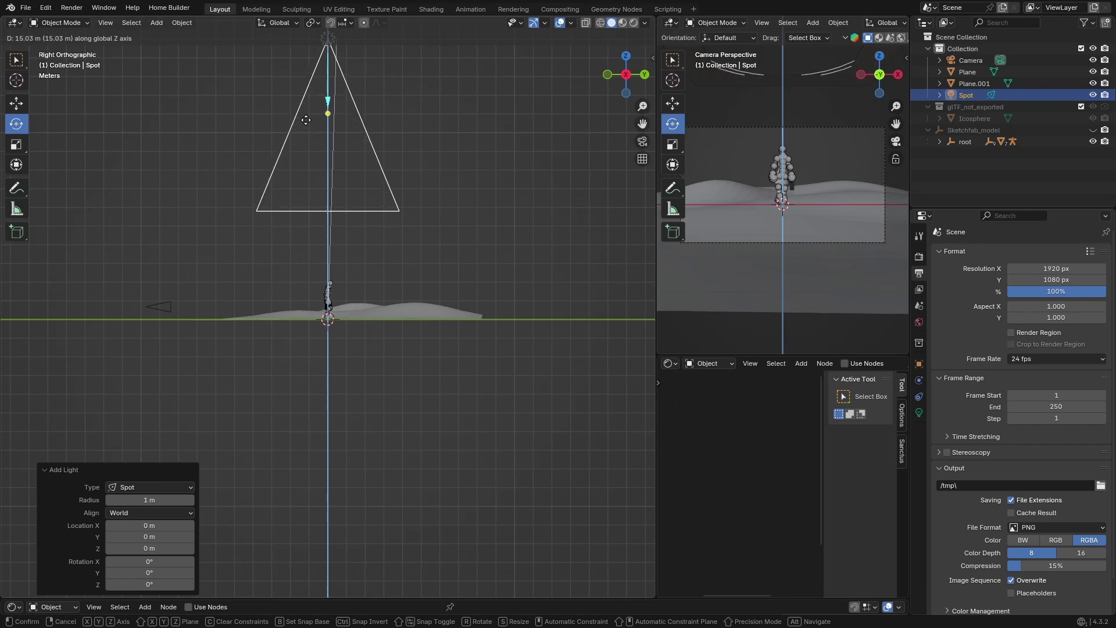
click(302, 131)
middle_drag(243, 172, 341, 238)
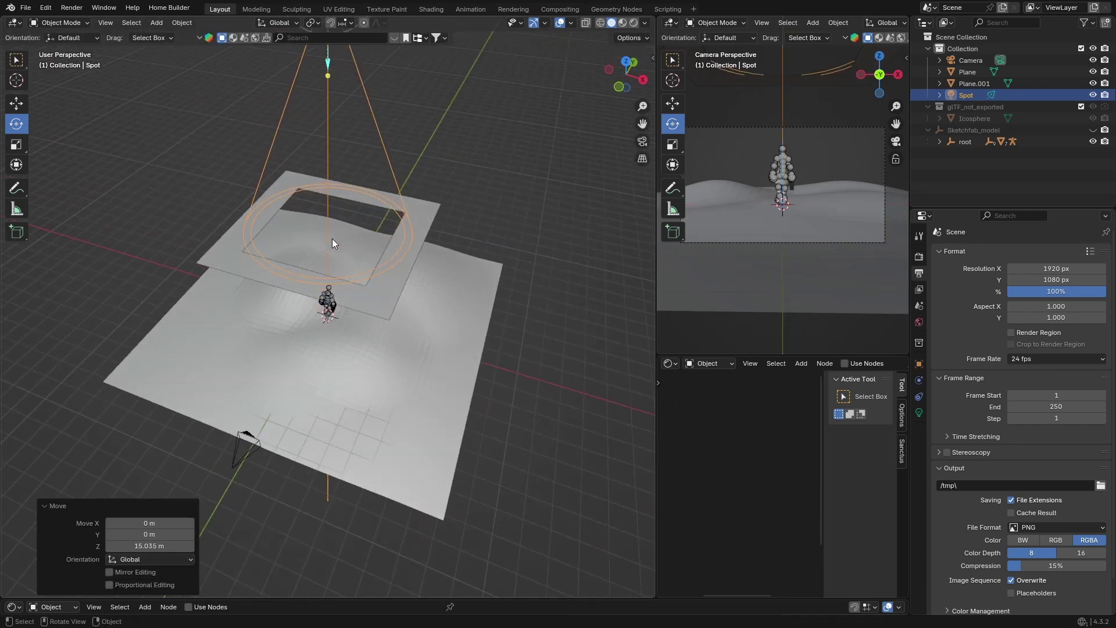
Step: Set the world background colour to pure black
click(918, 322)
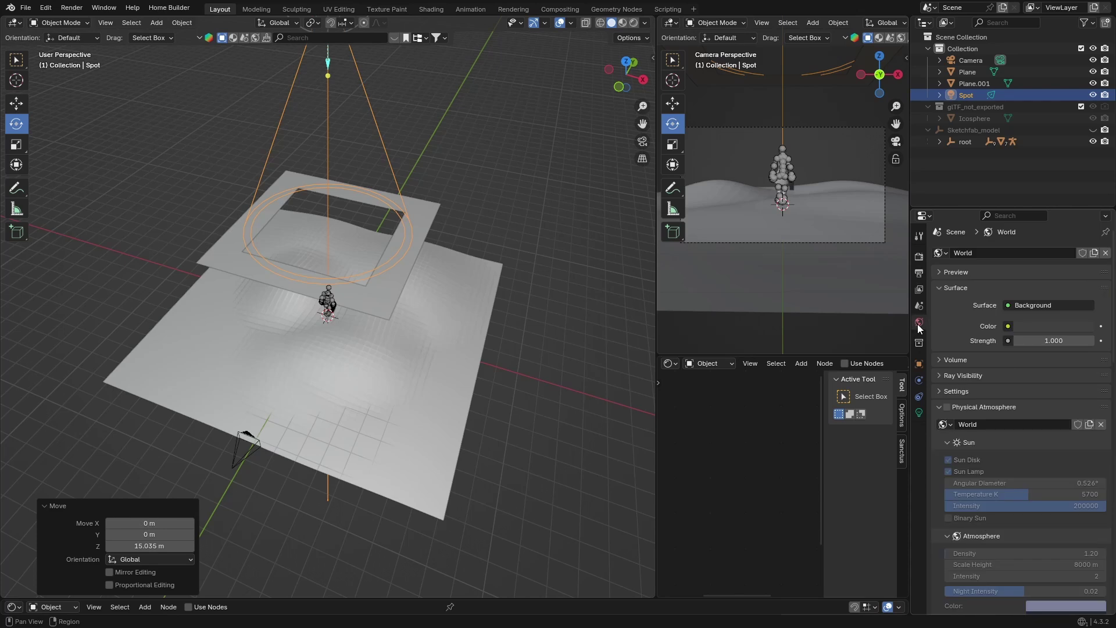
click(1026, 324)
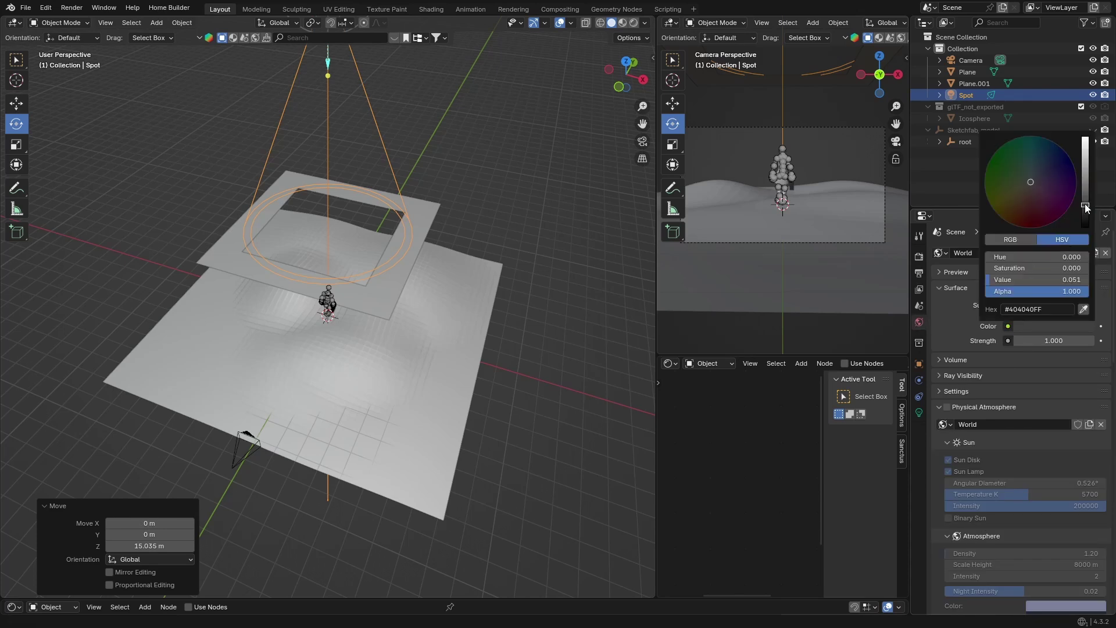
drag(1083, 207, 1084, 226)
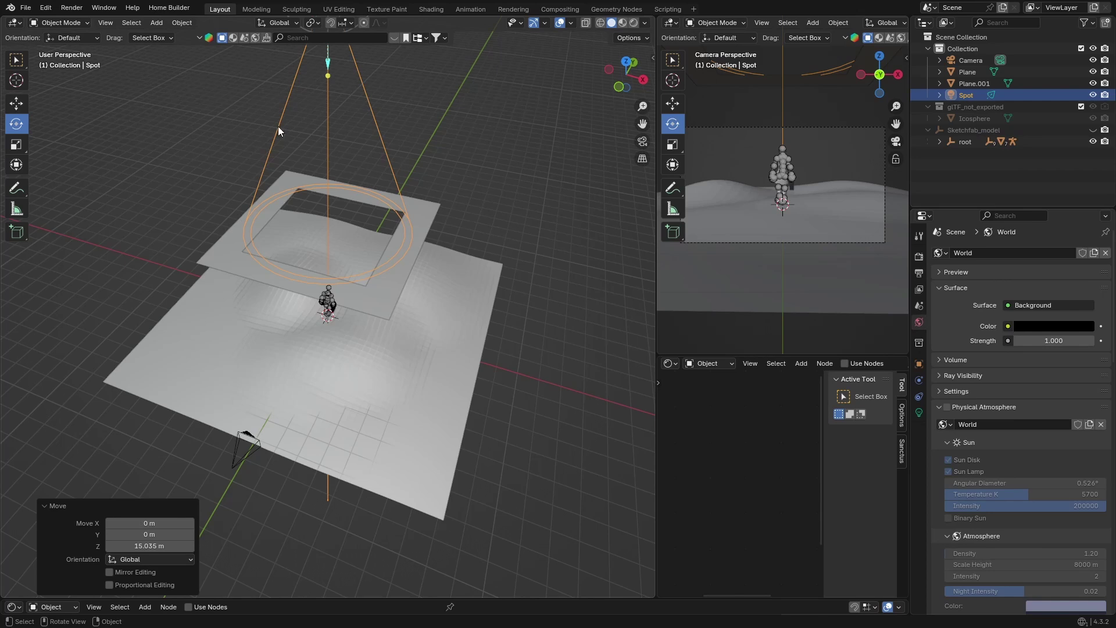
Step: Preview the camera view in rendered shading, with the scene's own world used for lighting
click(642, 142)
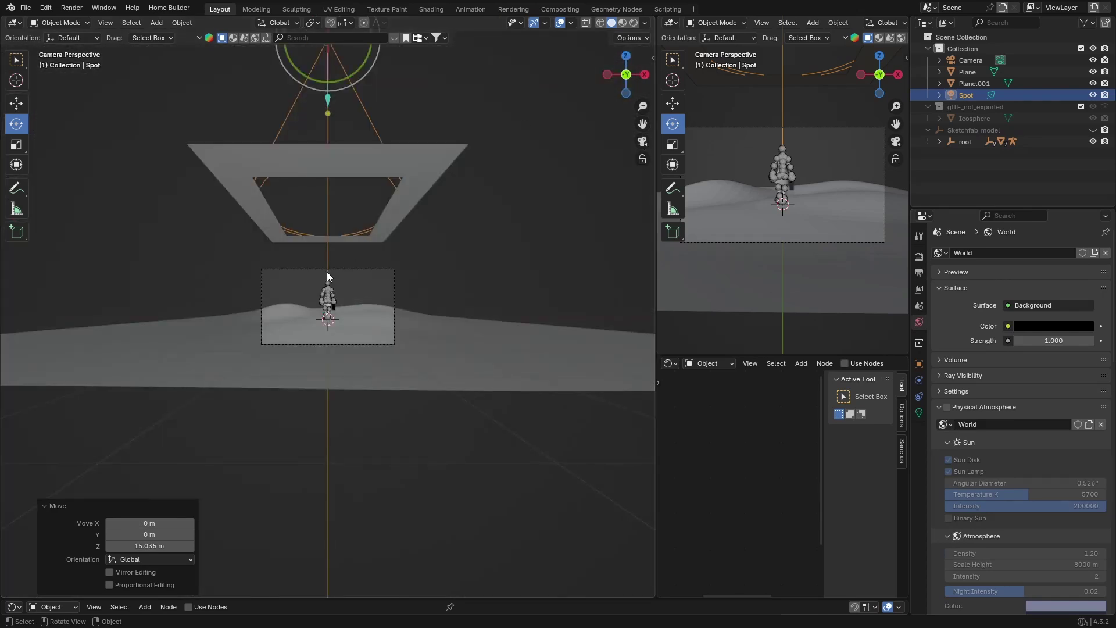
scroll(326, 270, up, 5)
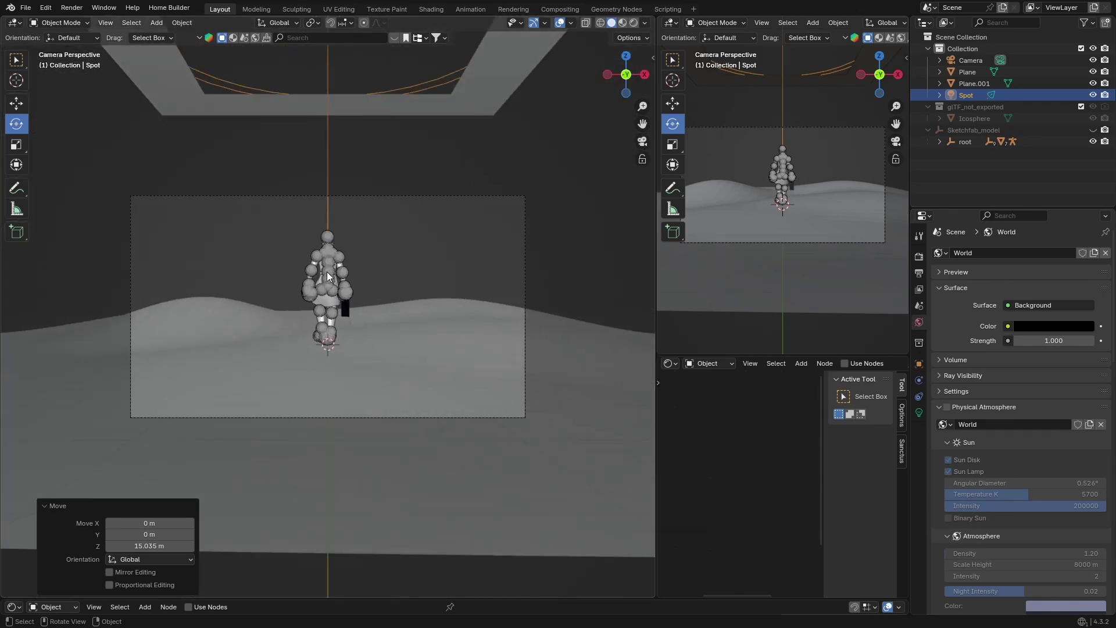
click(631, 26)
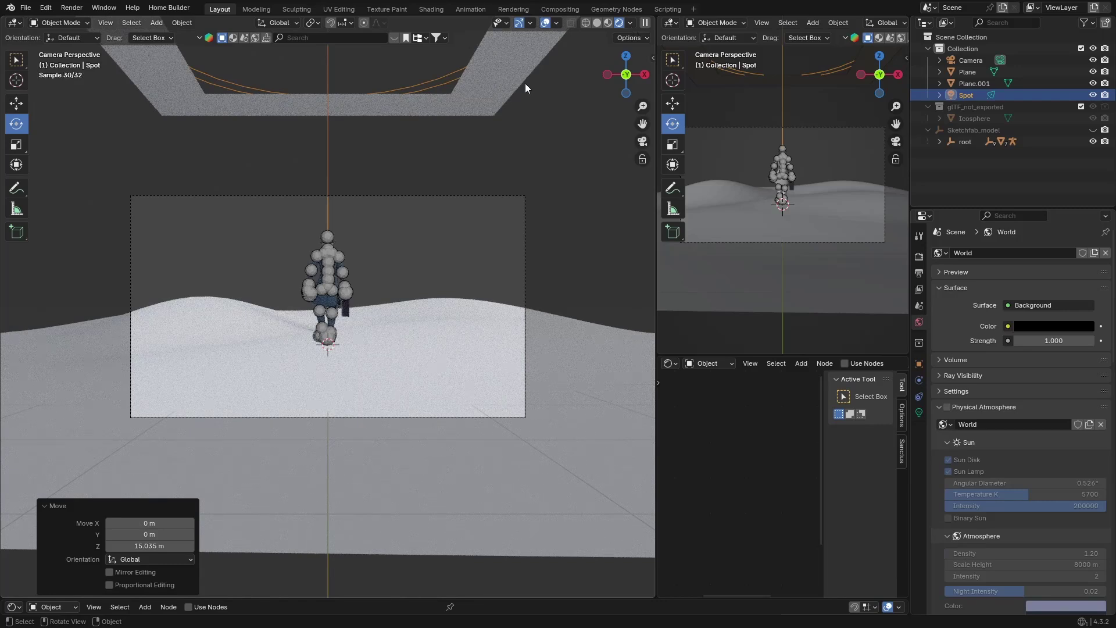
click(630, 23)
click(563, 129)
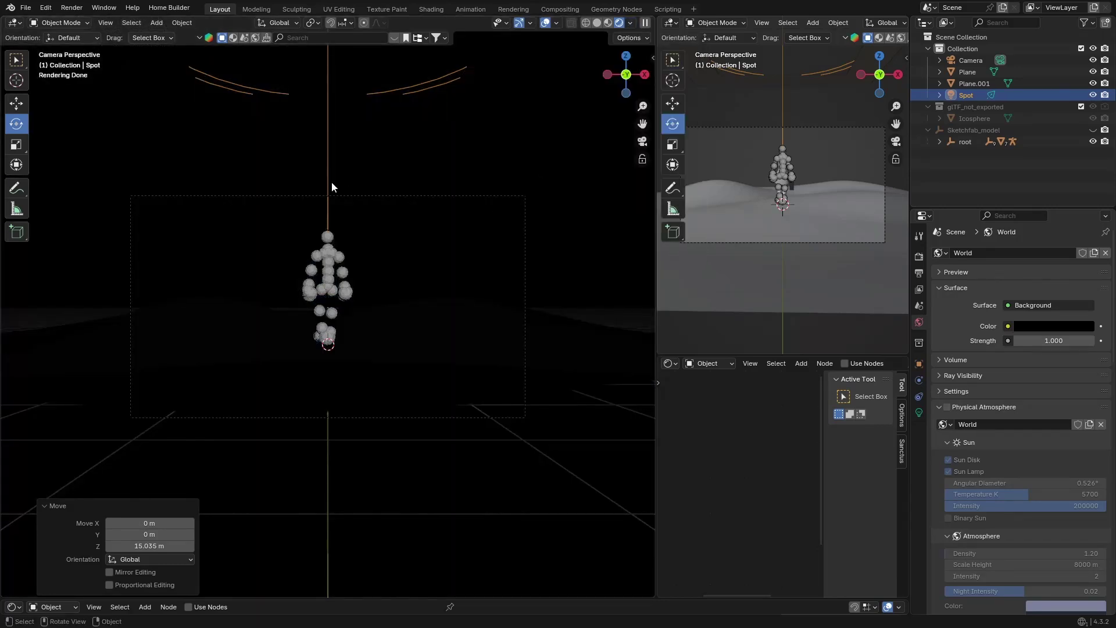
Step: Set the spot light's power to 500 W
click(919, 412)
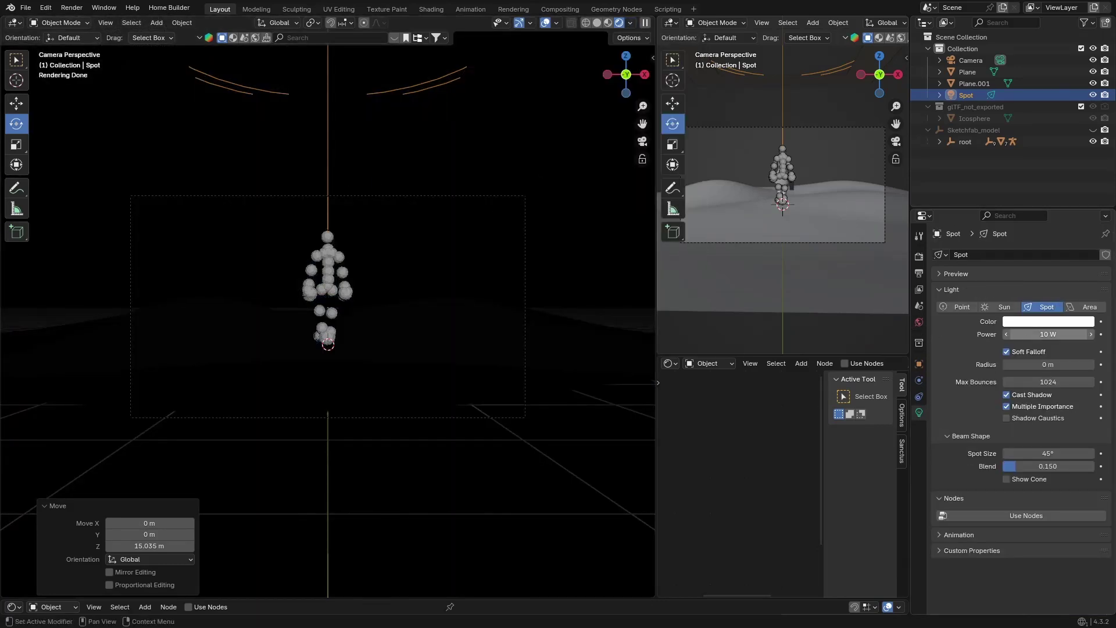
click(1029, 338)
text(500)
key(Return)
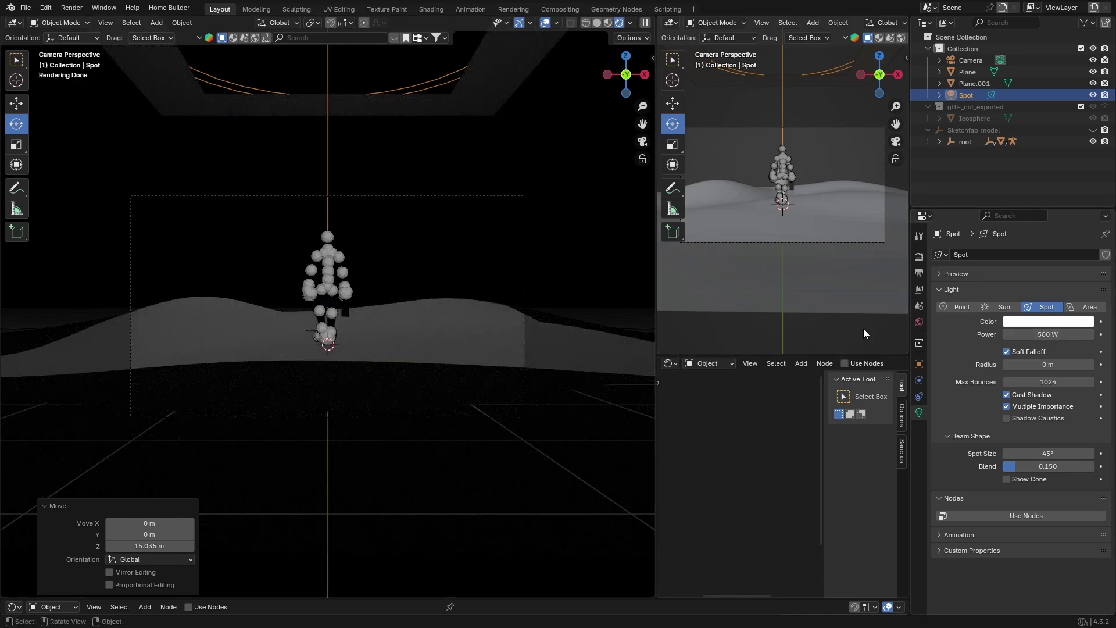
Step: Raise the spot light by about another 3.3 m along the Z axis and check the lighting through the camera
middle_drag(487, 344, 413, 408)
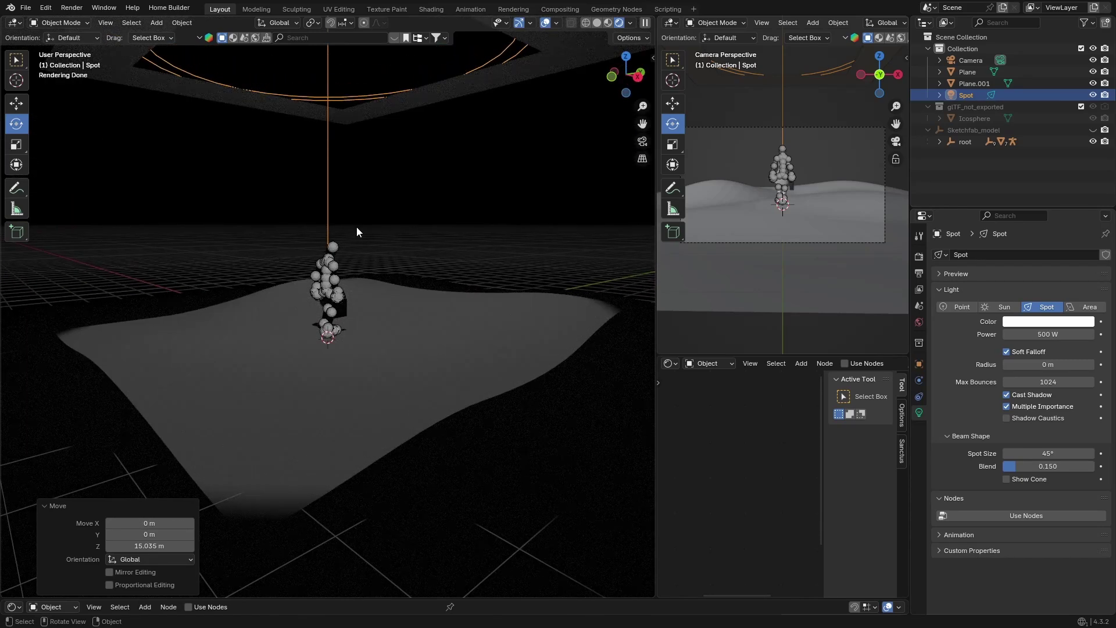
click(638, 76)
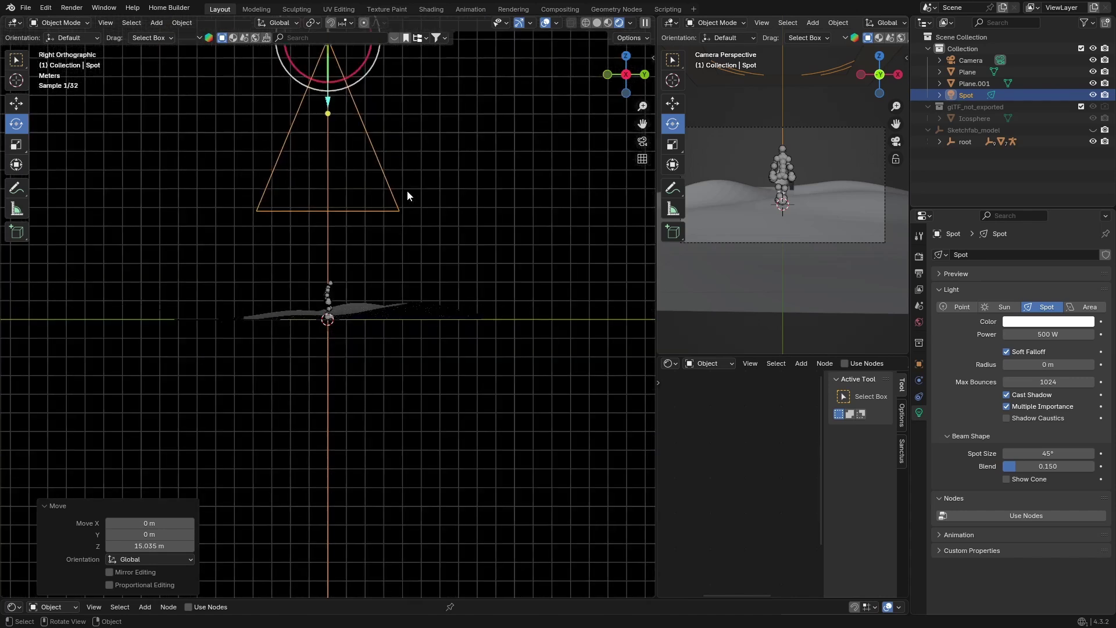
key(g)
key(z)
click(398, 140)
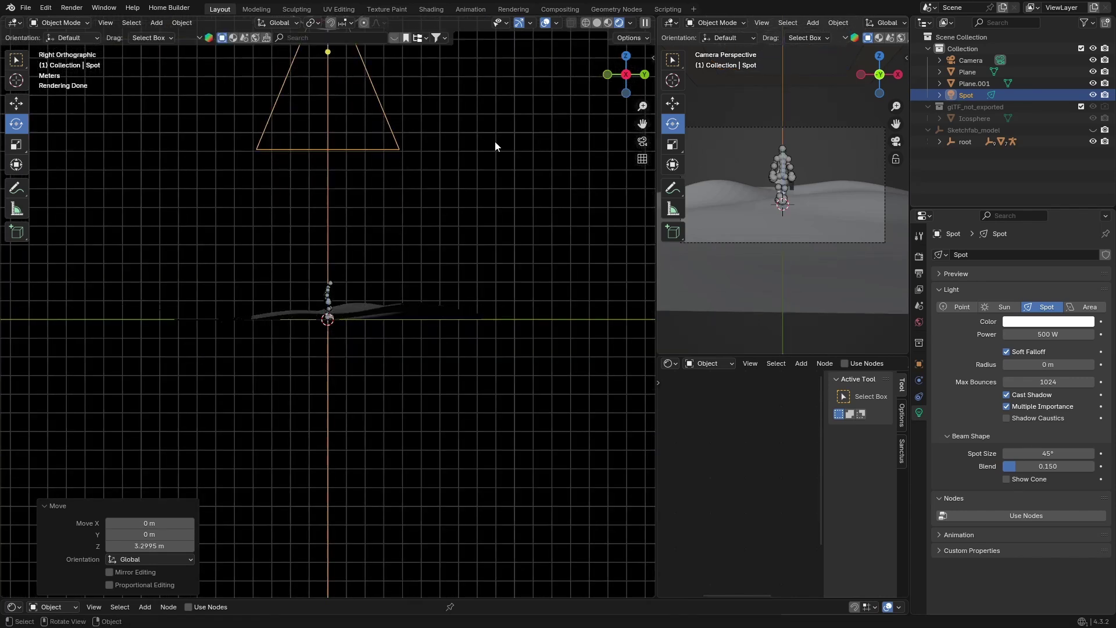
click(639, 145)
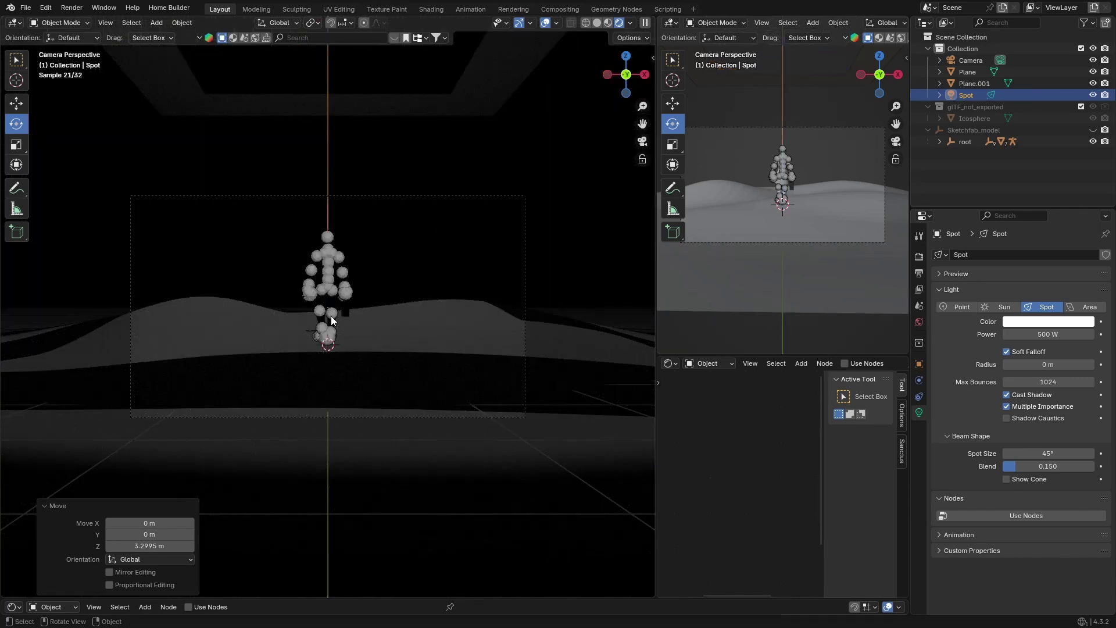
click(507, 188)
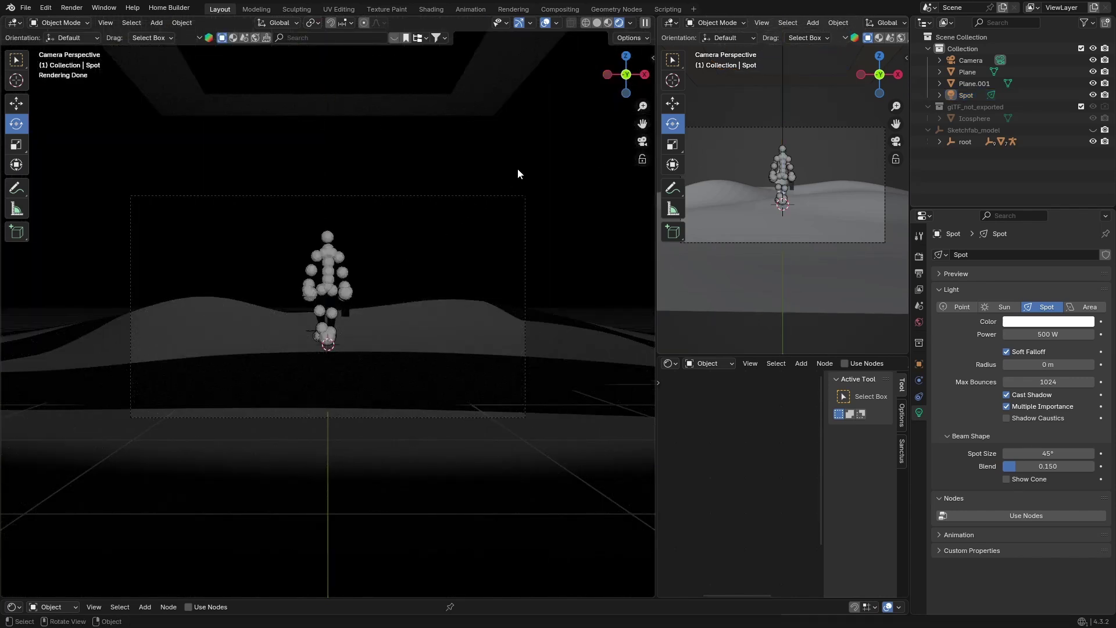
Step: Return to solid shading, then add a cube at the origin and scale it up by about 11.1 to enclose the ground and character
click(597, 22)
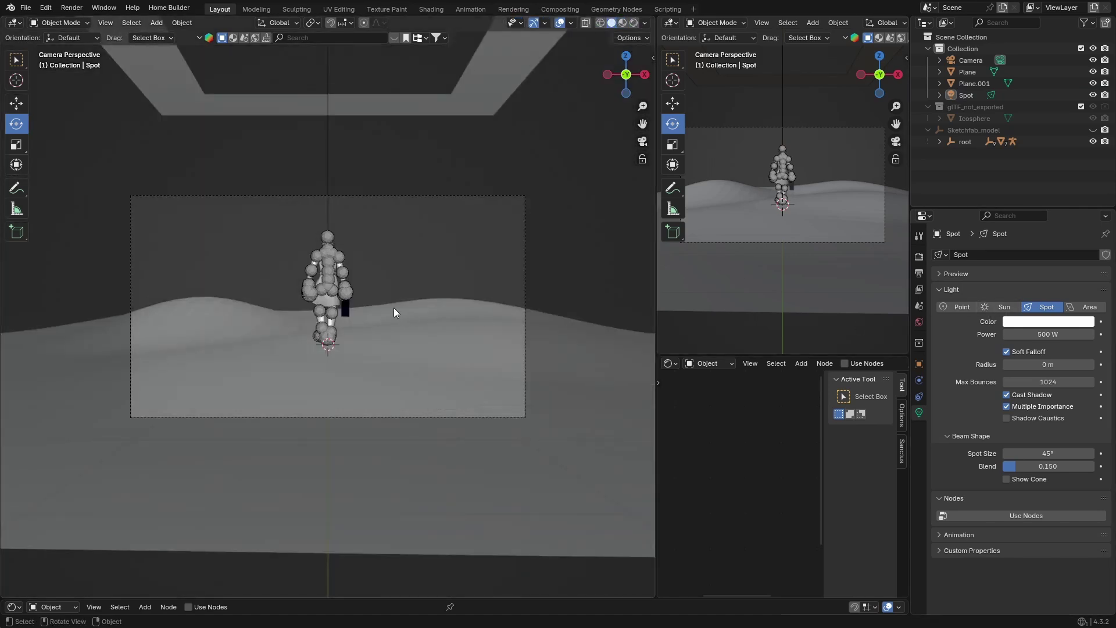
key(shift+a)
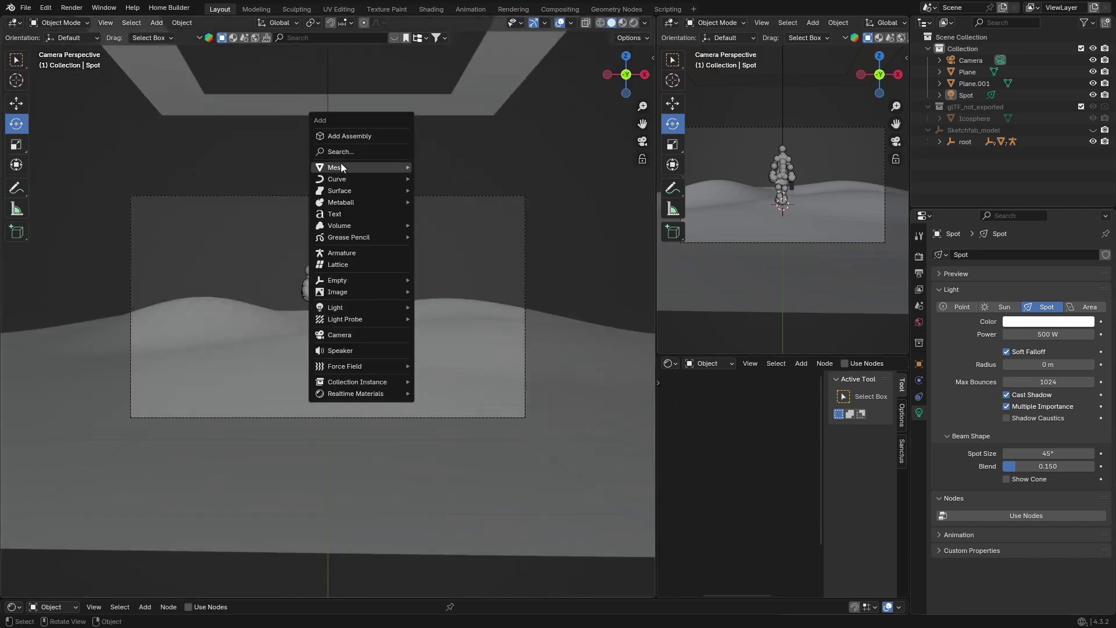
mouse_move(340, 167)
click(437, 178)
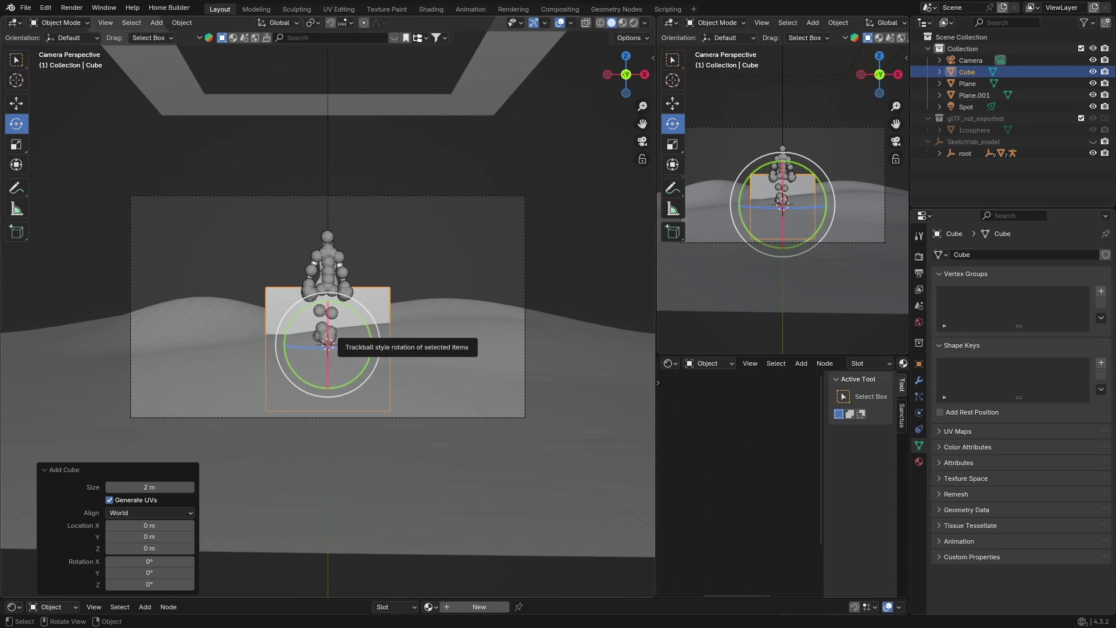
key(s)
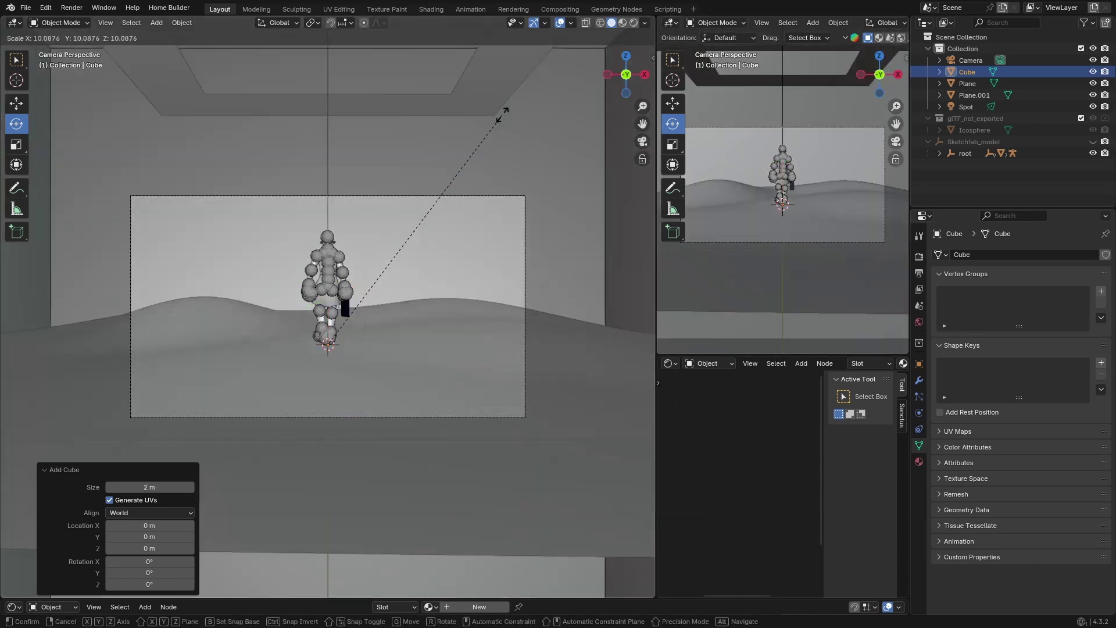
click(521, 93)
middle_drag(521, 93, 251, 322)
scroll(251, 322, down, 3)
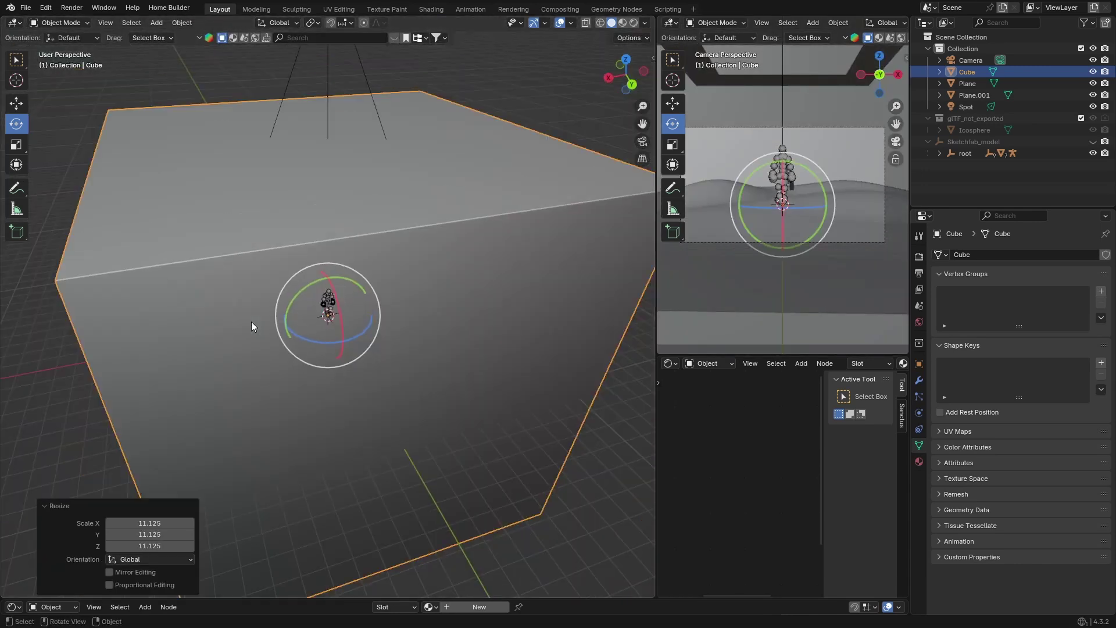
Step: Scale the enclosing cube up by a further factor of about 1.8
scroll(251, 322, down, 3)
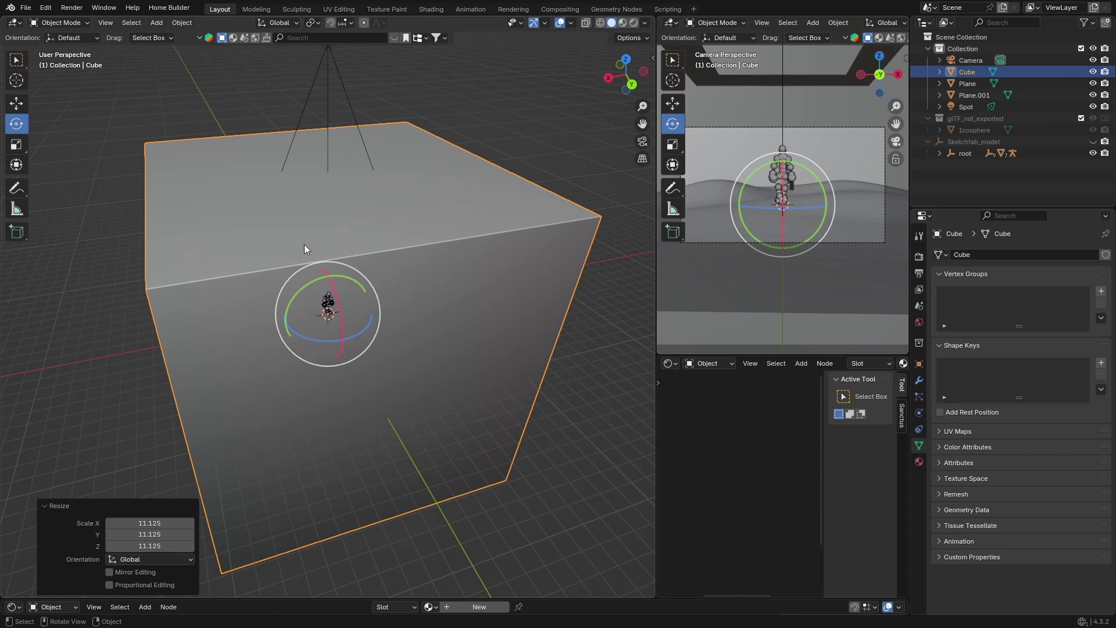
key(s)
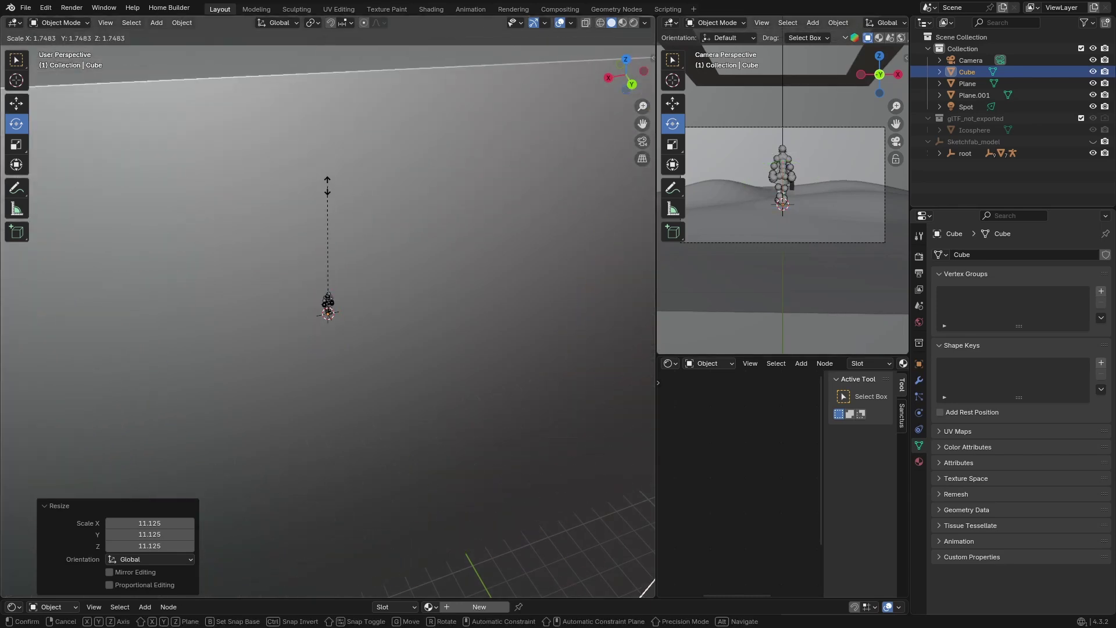
click(326, 182)
scroll(327, 183, down, 5)
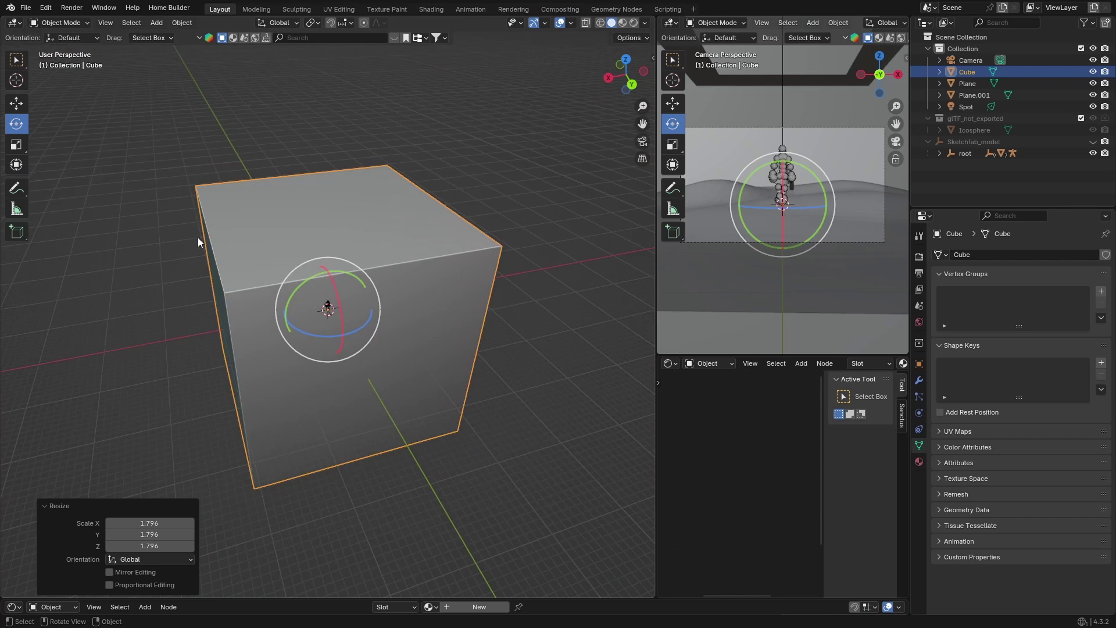
middle_drag(198, 238, 267, 228)
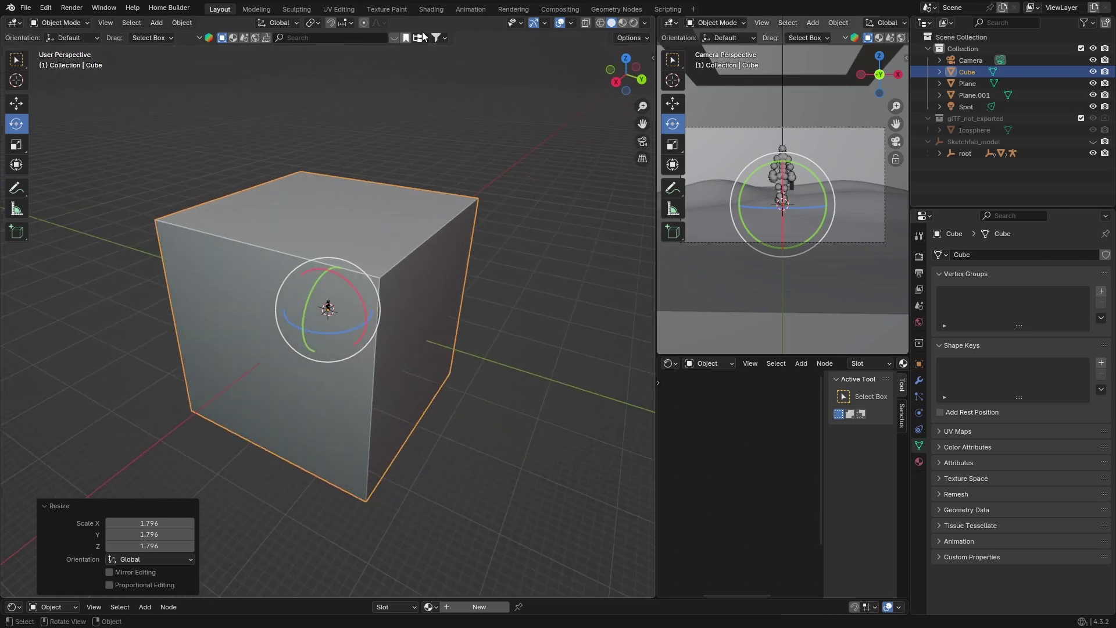
Step: In the Shading workspace, give the cube a new material, switch to solid shading and delete the Principled BSDF node
click(431, 10)
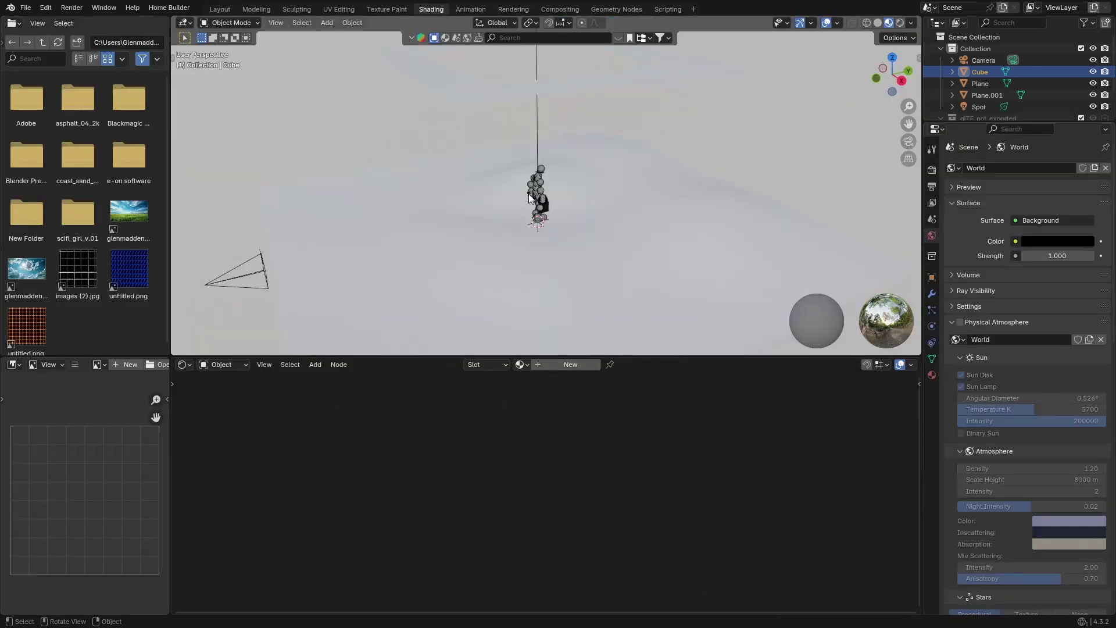
click(568, 364)
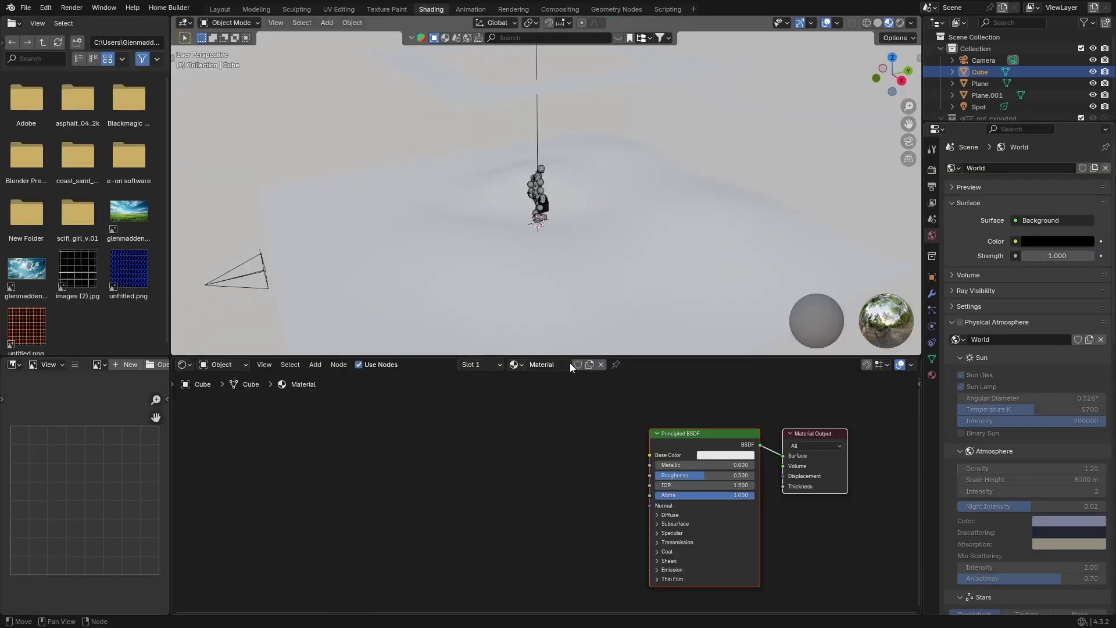
click(875, 23)
click(682, 446)
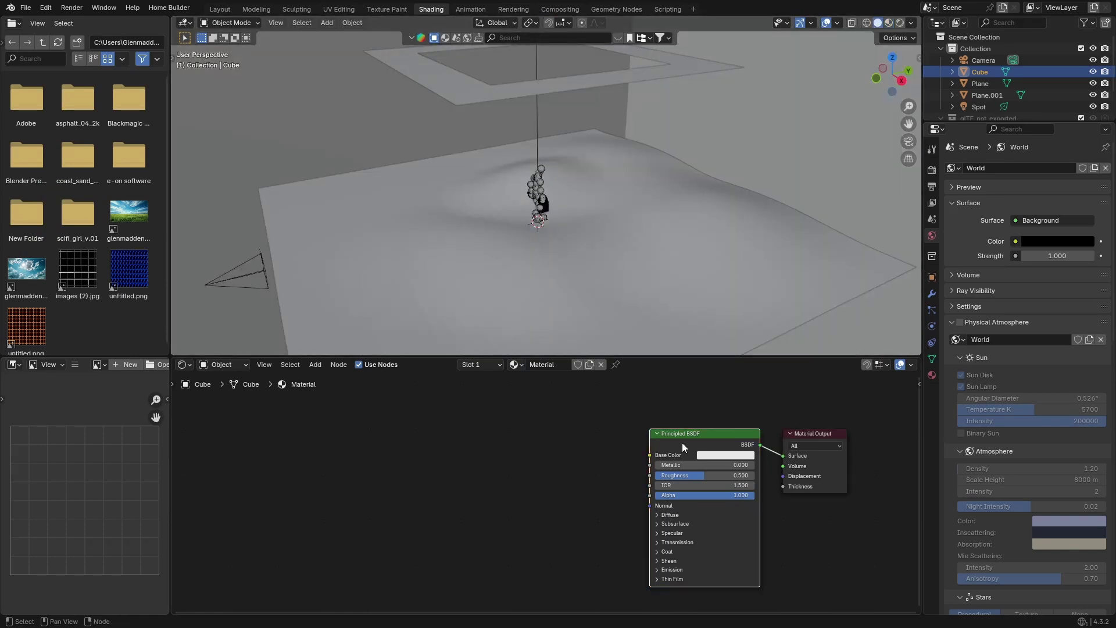
key(x)
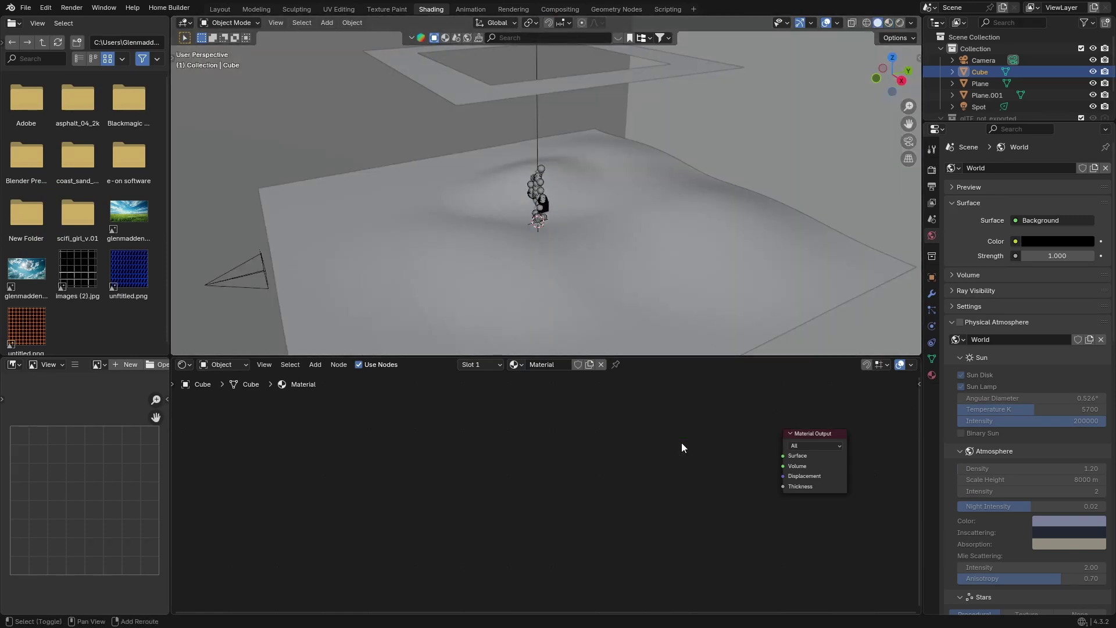
Step: Add a Principled Volume node to the cube's material and connect it to the Volume input of the Material Output
key(shift+a)
click(676, 442)
text(v)
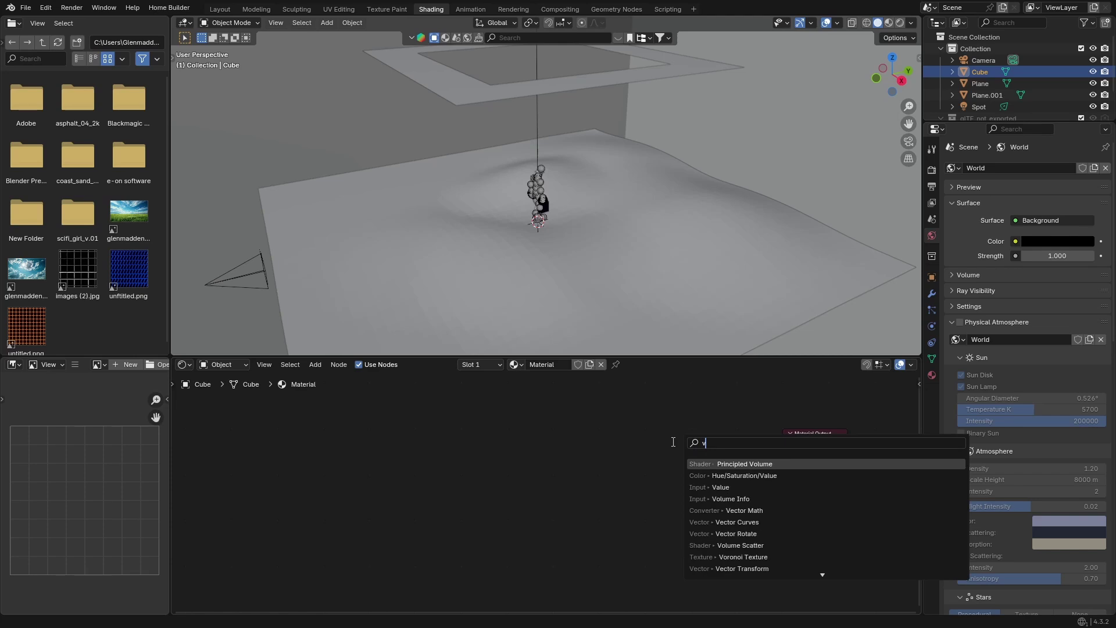
key(Return)
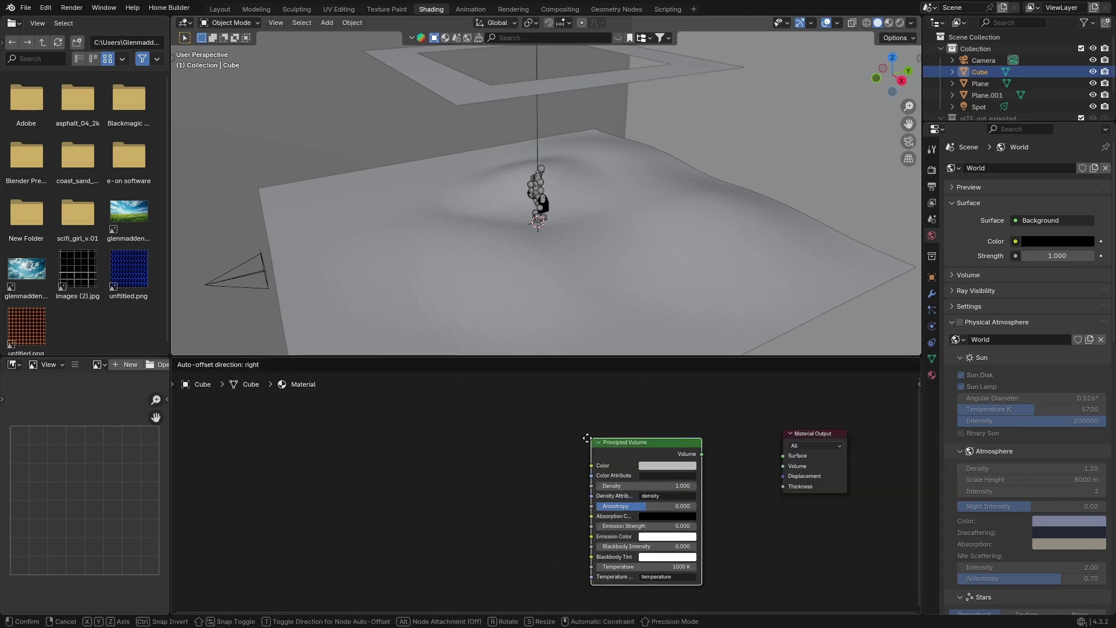
click(737, 438)
drag(737, 439, 779, 468)
Step: Set the Principled Volume density to 0.1
click(701, 469)
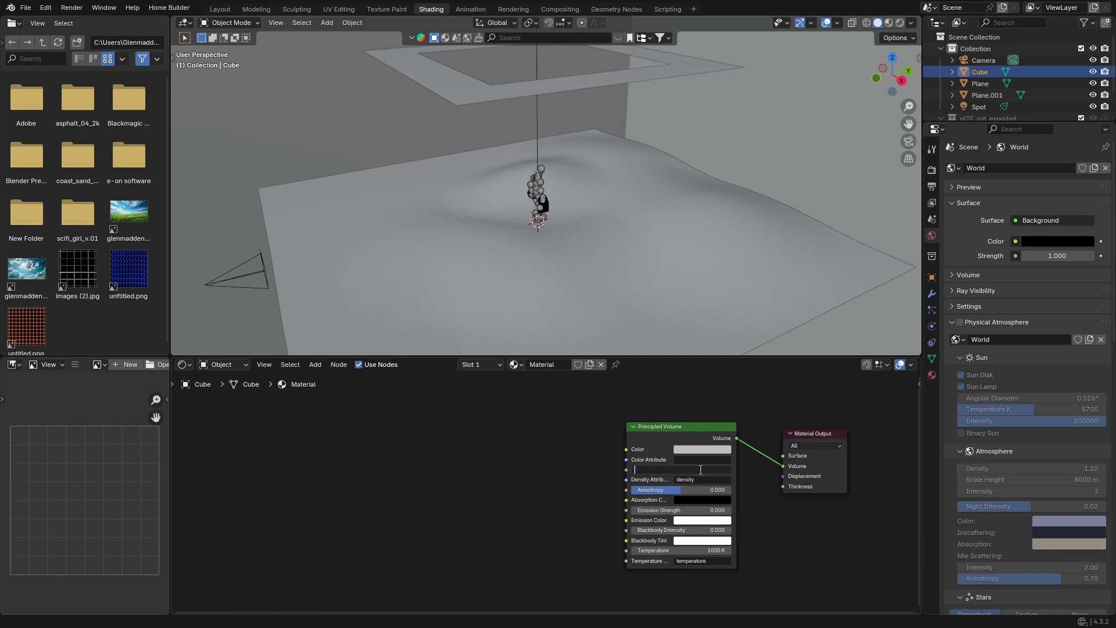
text(0.1)
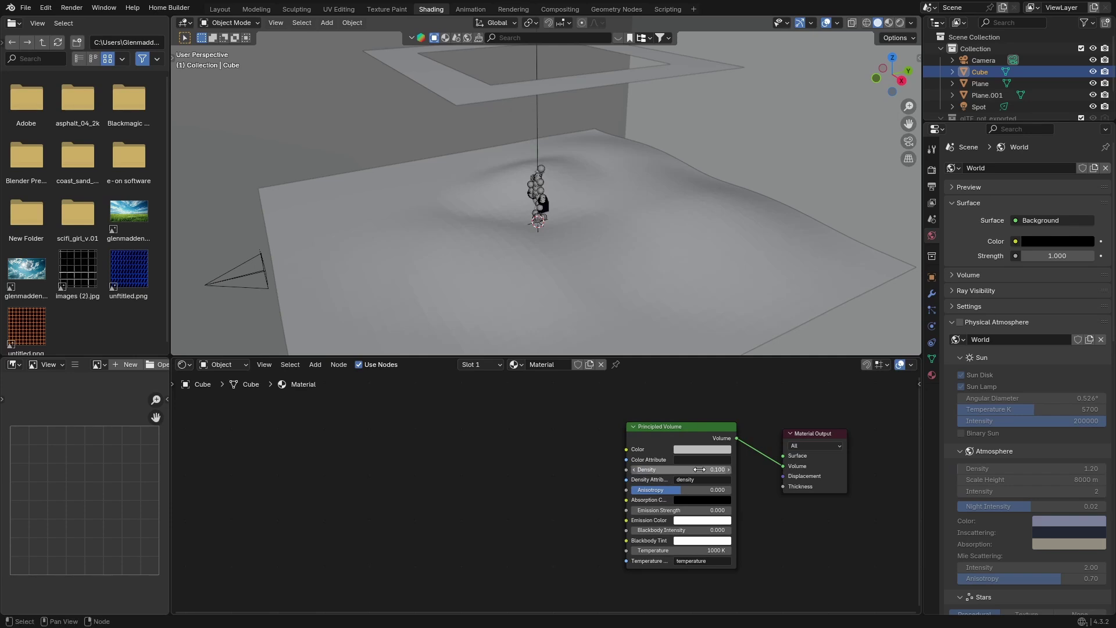
key(Return)
Step: Return to the Layout workspace and preview the scene through the camera in rendered shading
click(220, 8)
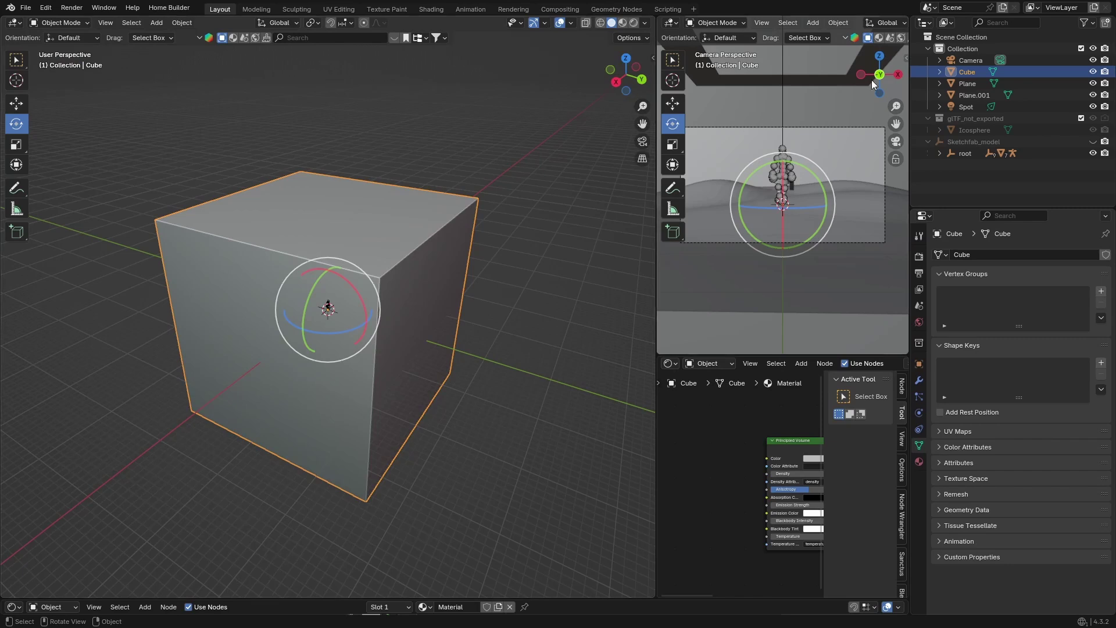
click(641, 143)
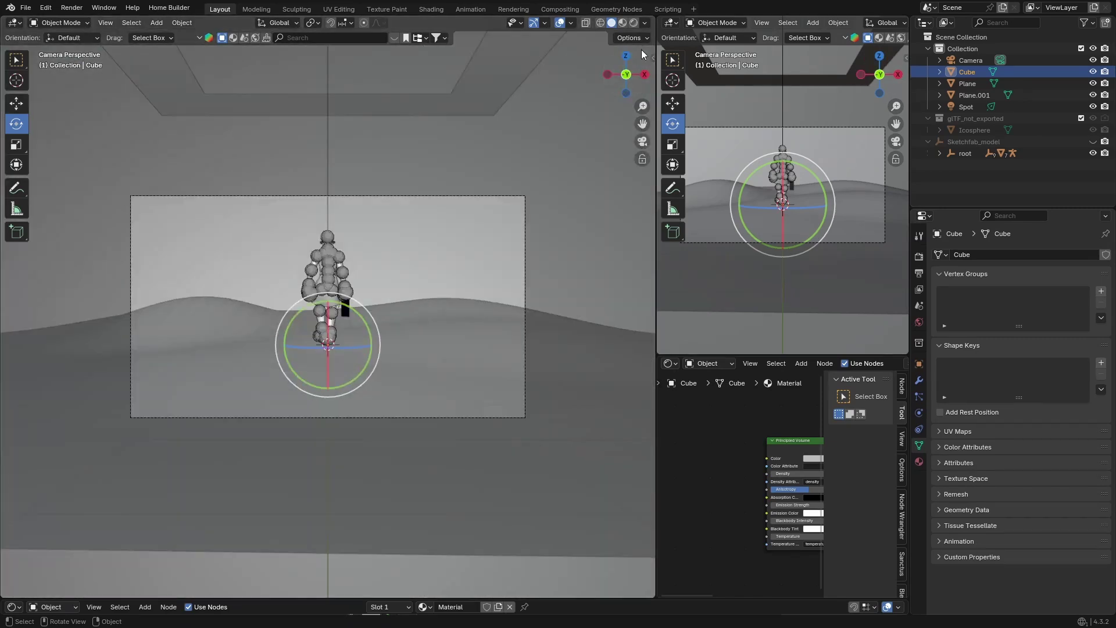
click(634, 22)
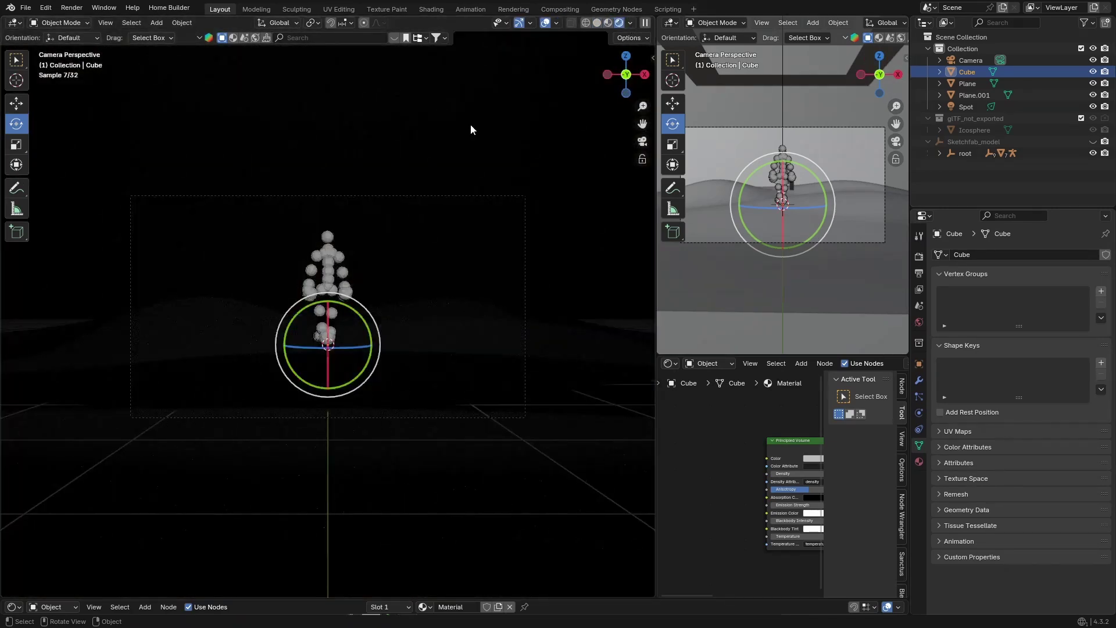
Step: Set the spot light's power to 5000 W and change its light type to Area
click(967, 107)
click(1046, 336)
key(BackSpace)
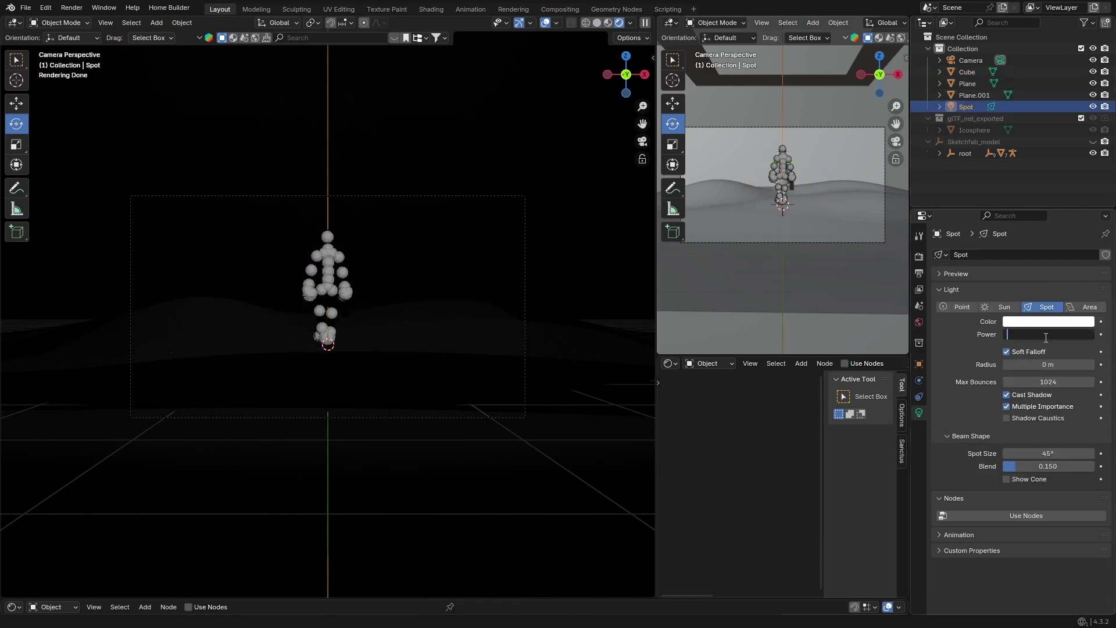
text(5000)
key(Return)
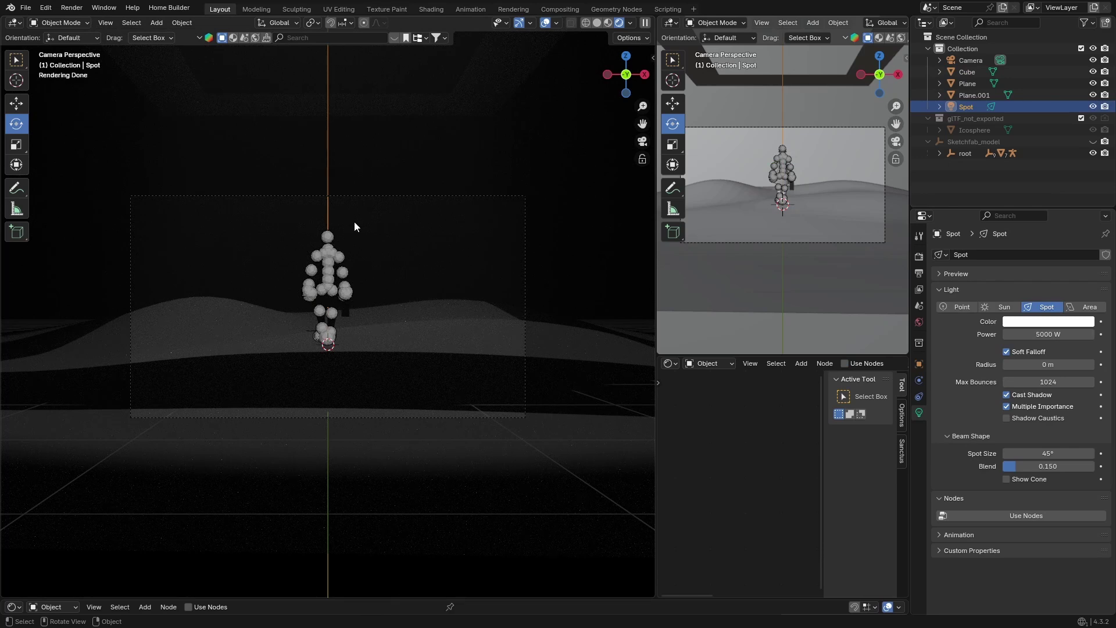
click(1081, 307)
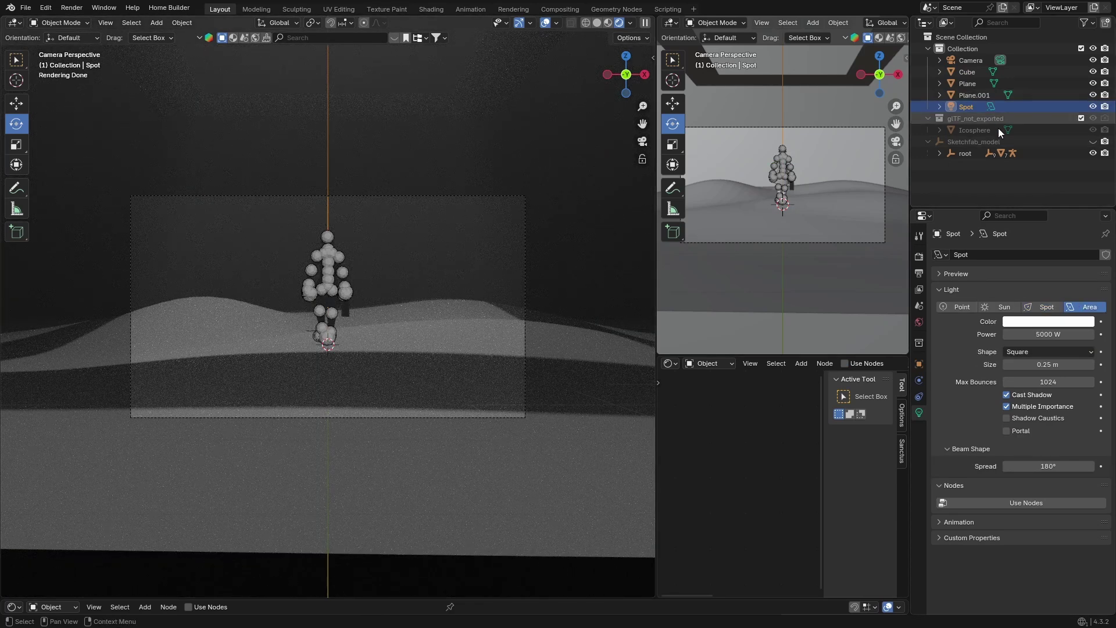
click(1038, 322)
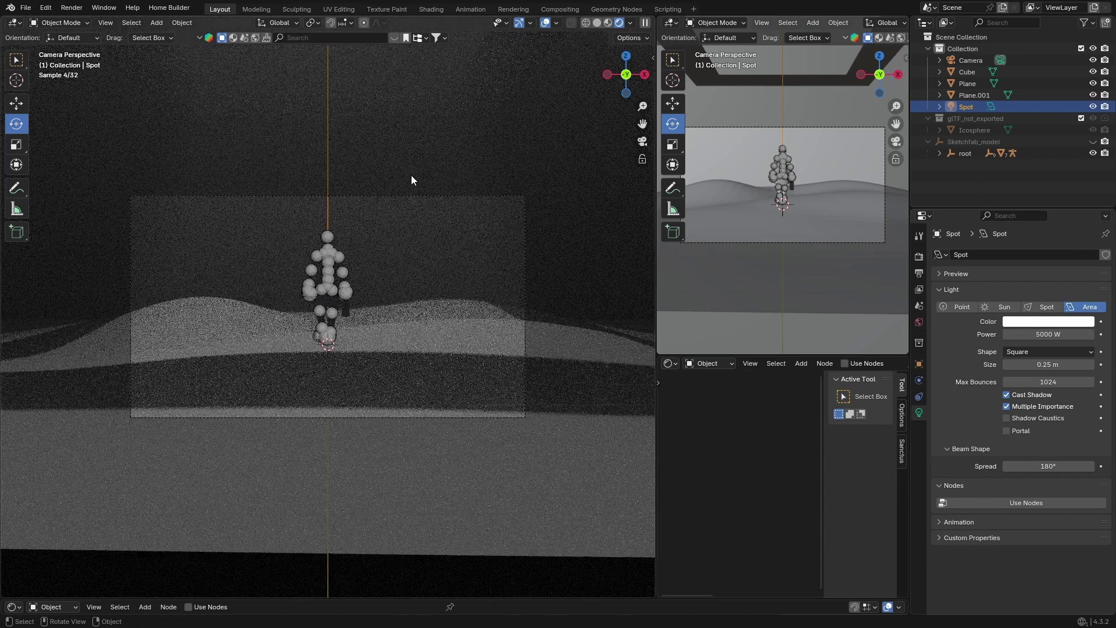
Step: Hide the viewport overlays to inspect the character and fog in the camera view
scroll(584, 37, up, 2)
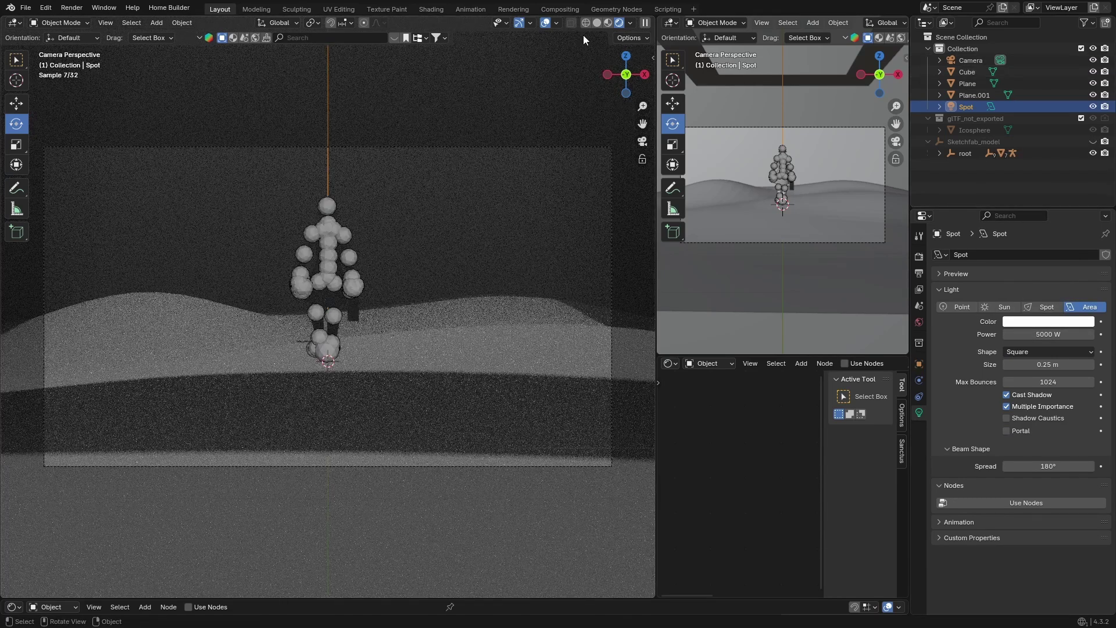
click(547, 25)
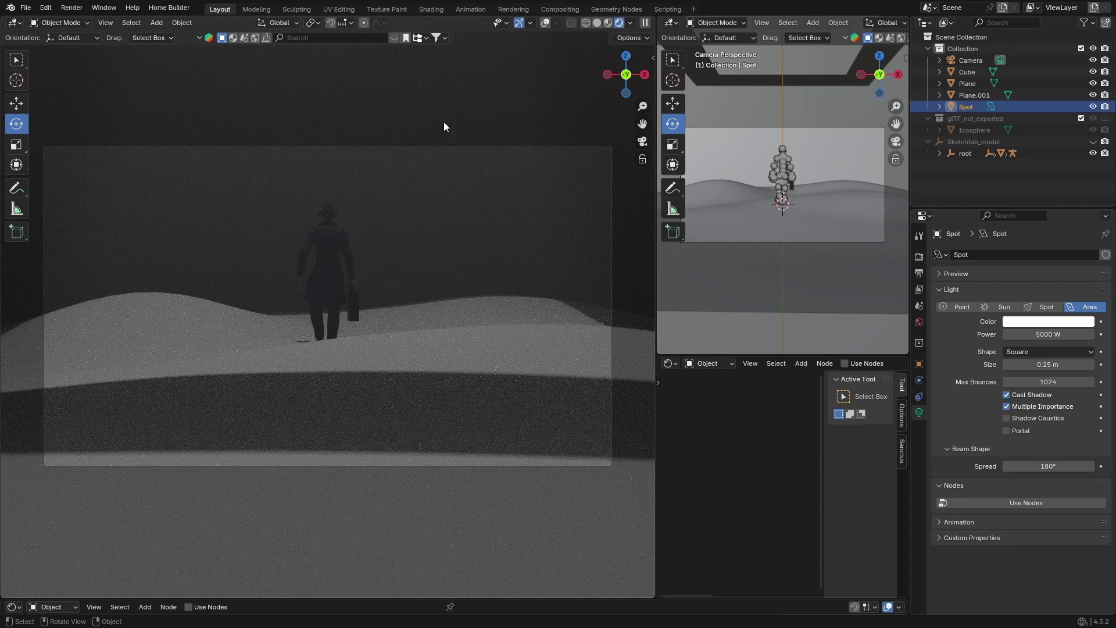
scroll(413, 203, down, 3)
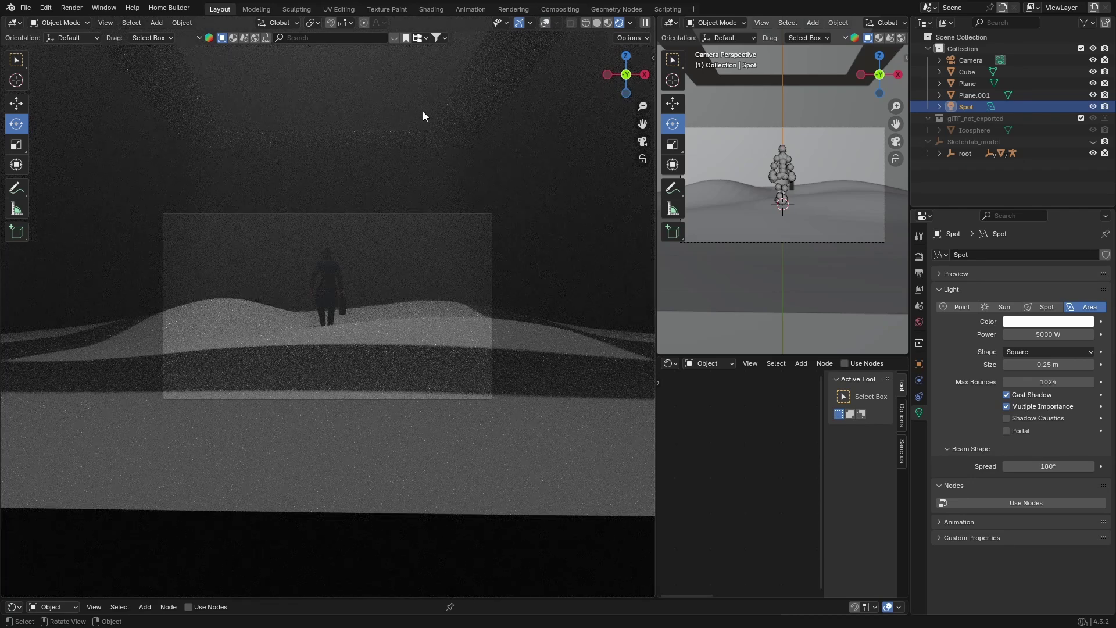
Step: Scale the overhead frame plane down to about 0.53 and check the result through the camera
click(469, 101)
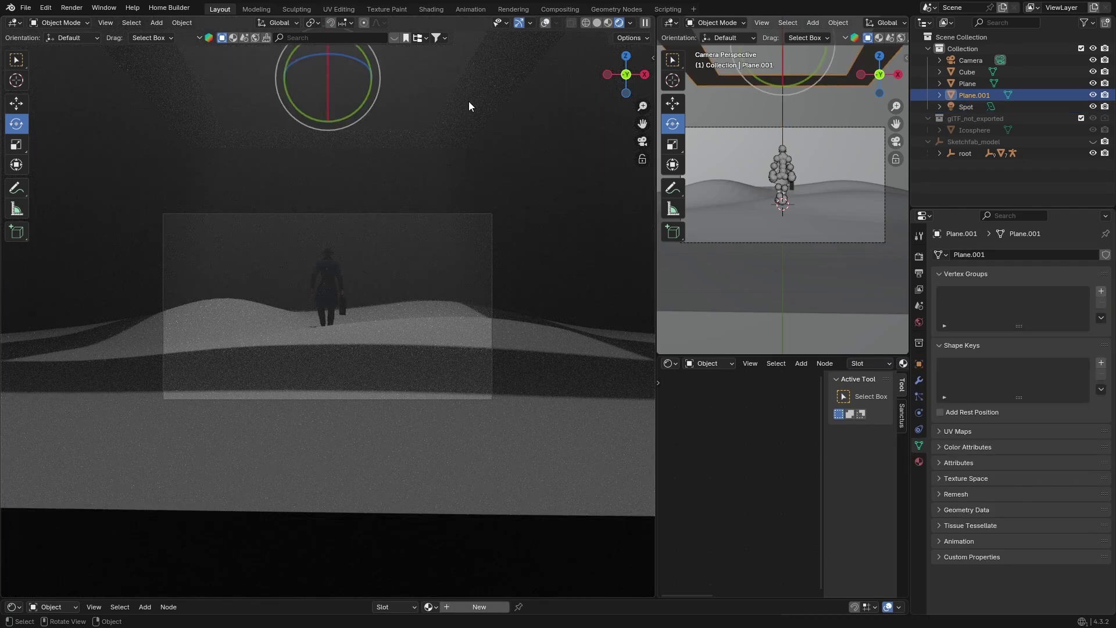
click(643, 75)
middle_drag(421, 240, 314, 215)
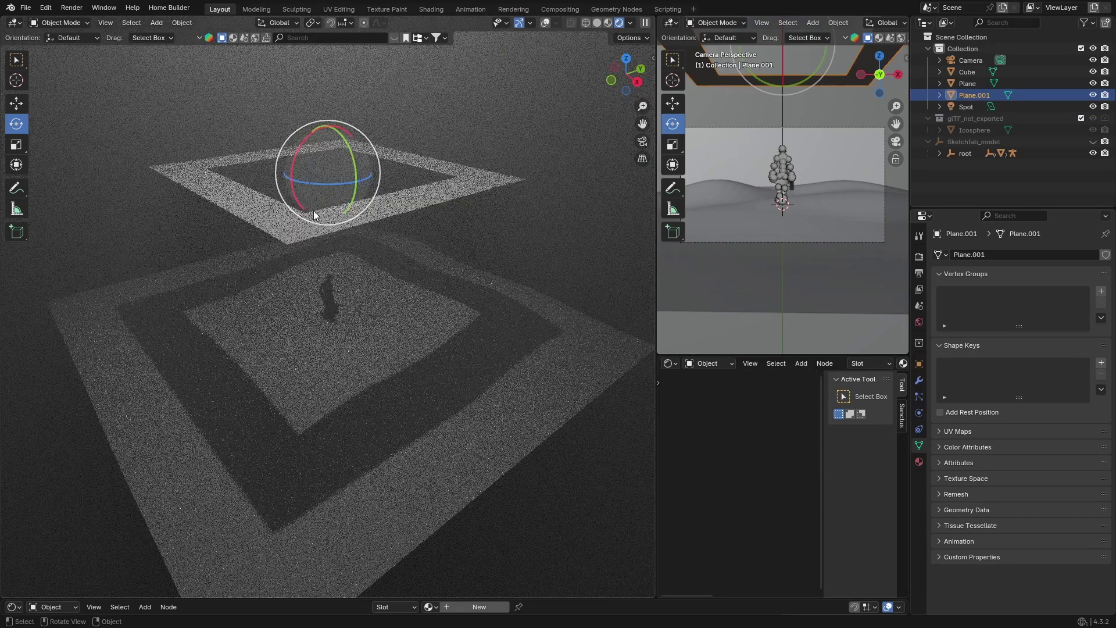
key(s)
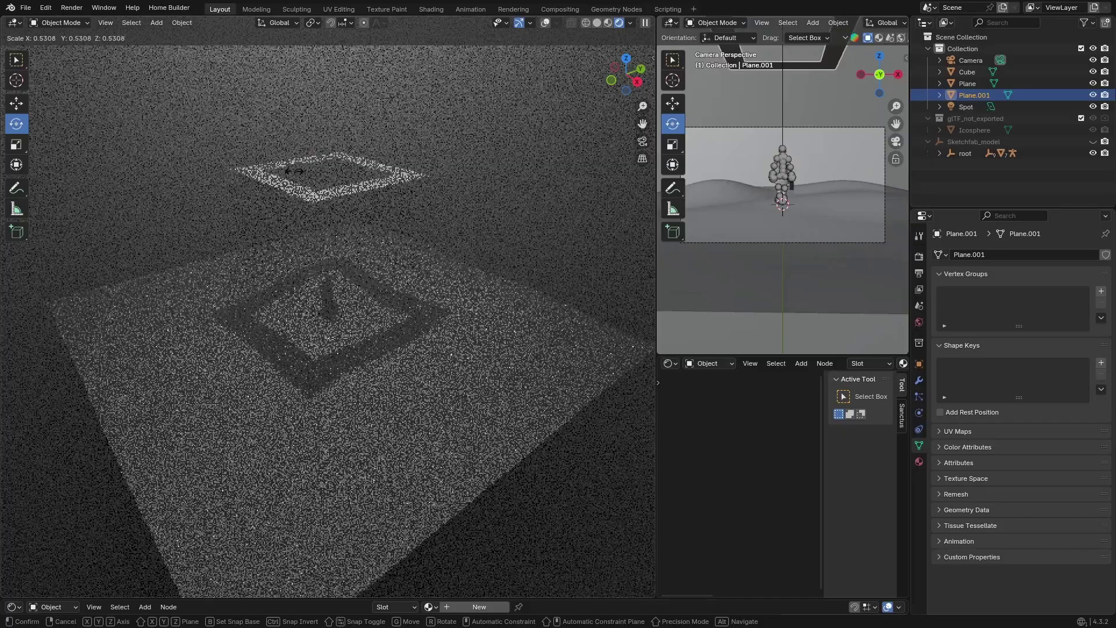
click(527, 146)
click(642, 141)
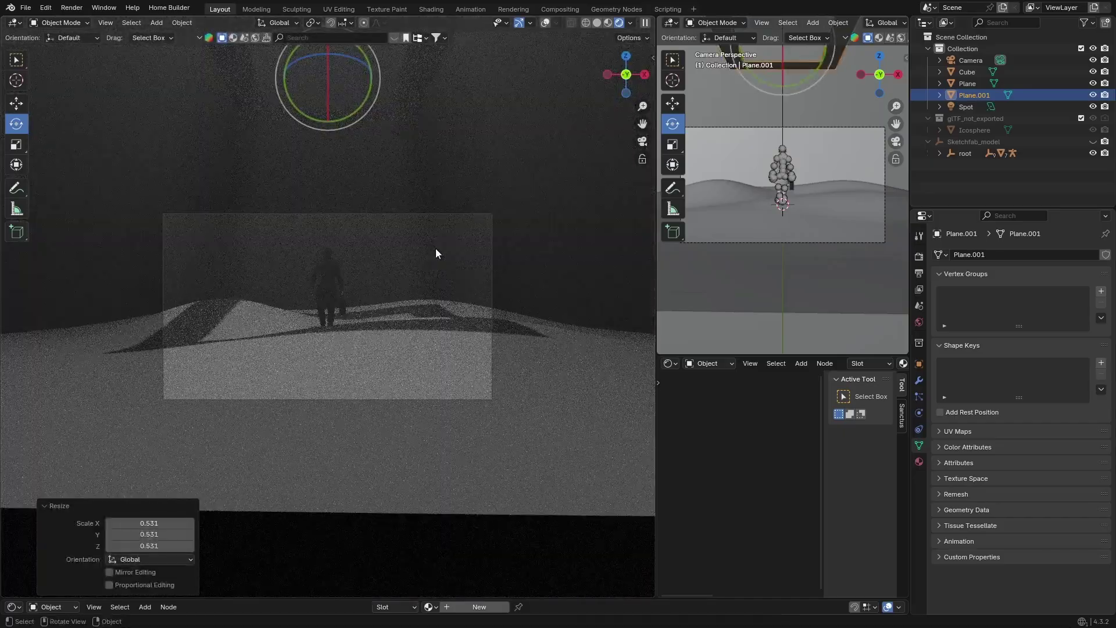
Step: Lower the overhead frame by about 2.49 m along the Z axis and check the light beam through the camera
scroll(436, 253, down, 6)
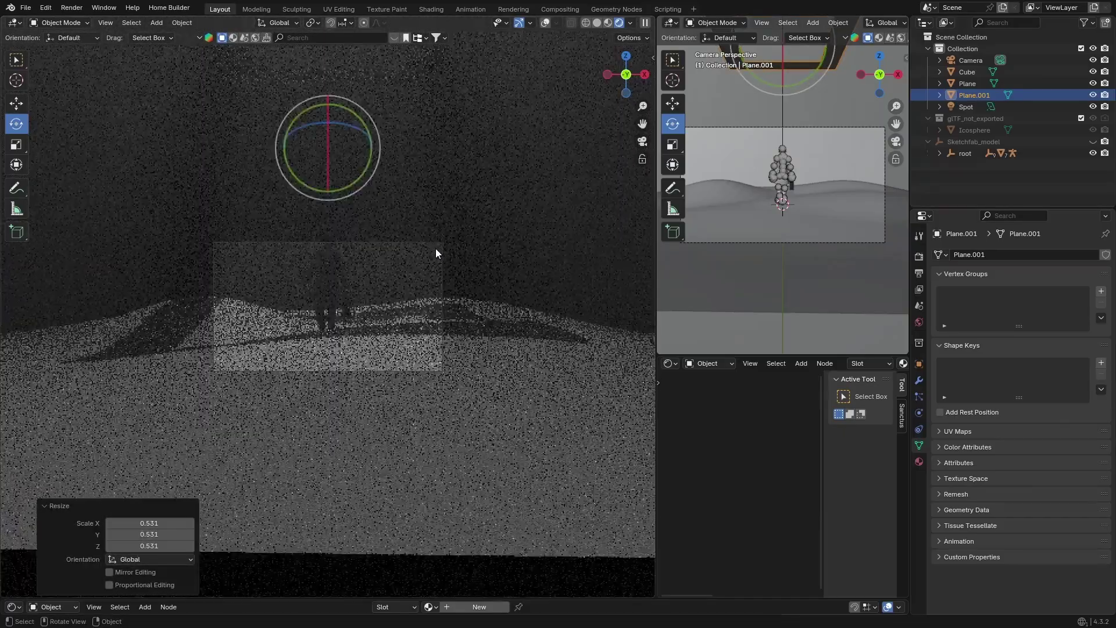
click(644, 76)
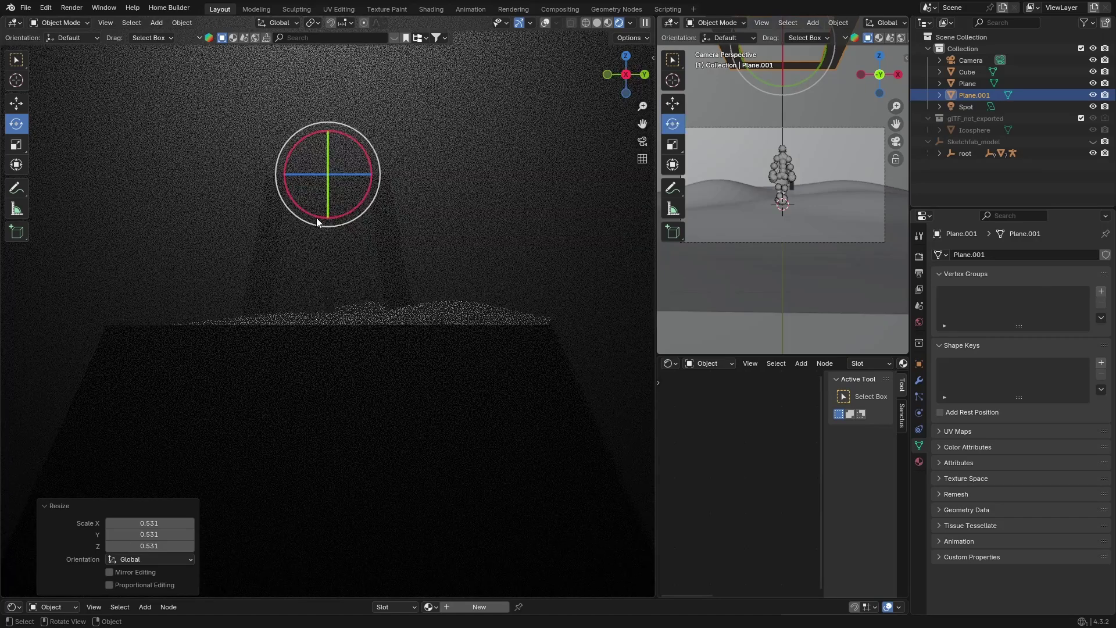
key(g)
middle_drag(317, 209, 327, 276)
click(326, 277)
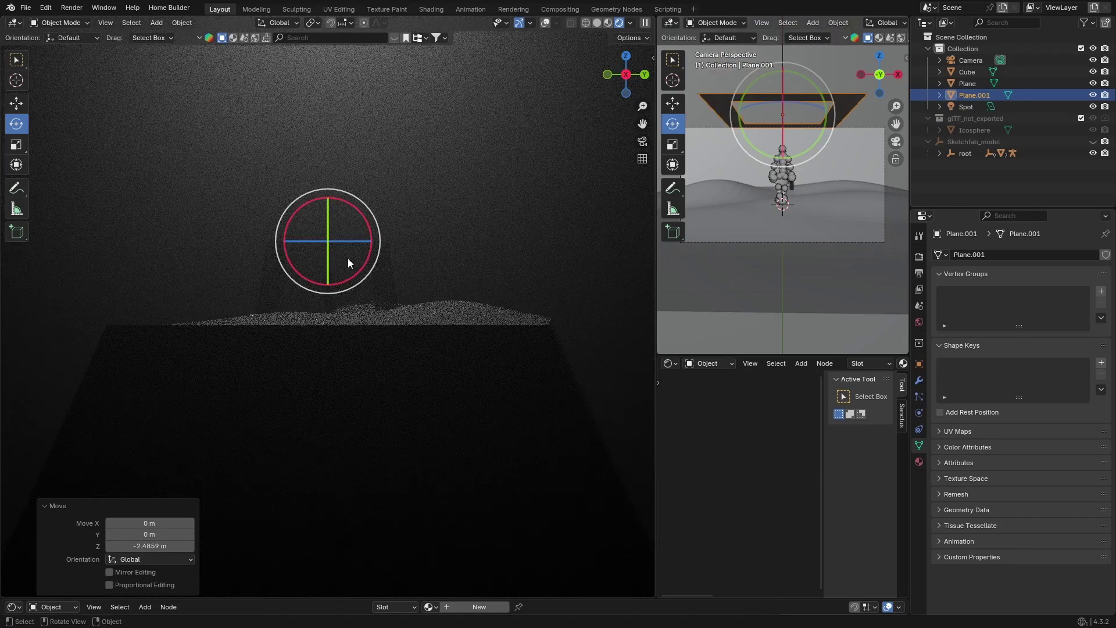
click(607, 74)
scroll(303, 281, up, 6)
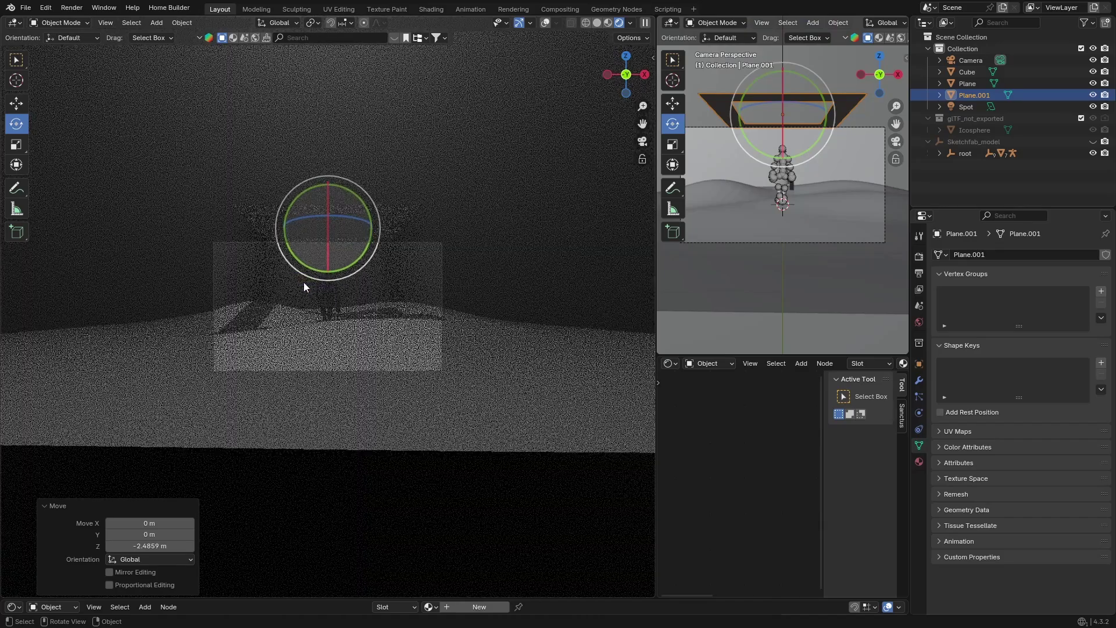
scroll(304, 281, up, 1)
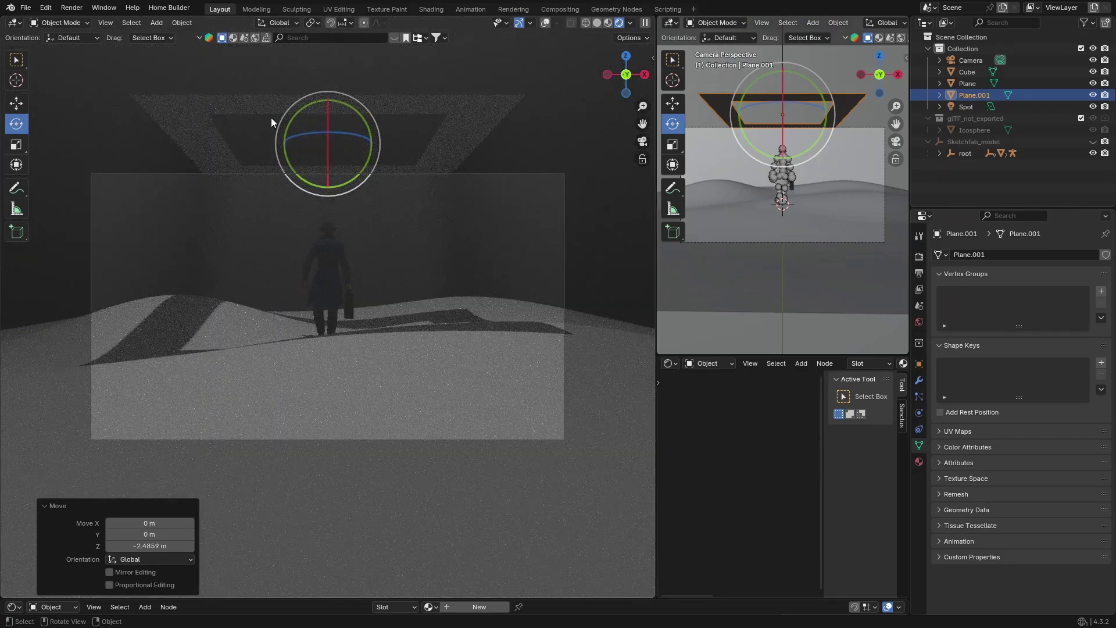
Step: Select the ground plane and set the Realtime Materials library's category to Exterior
click(381, 378)
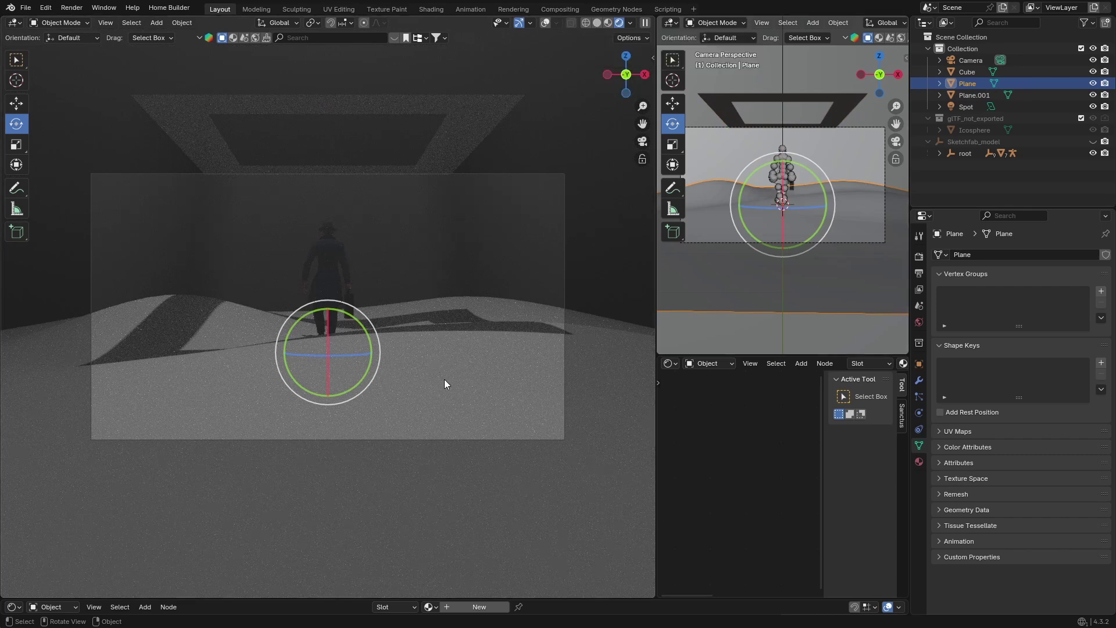
click(652, 58)
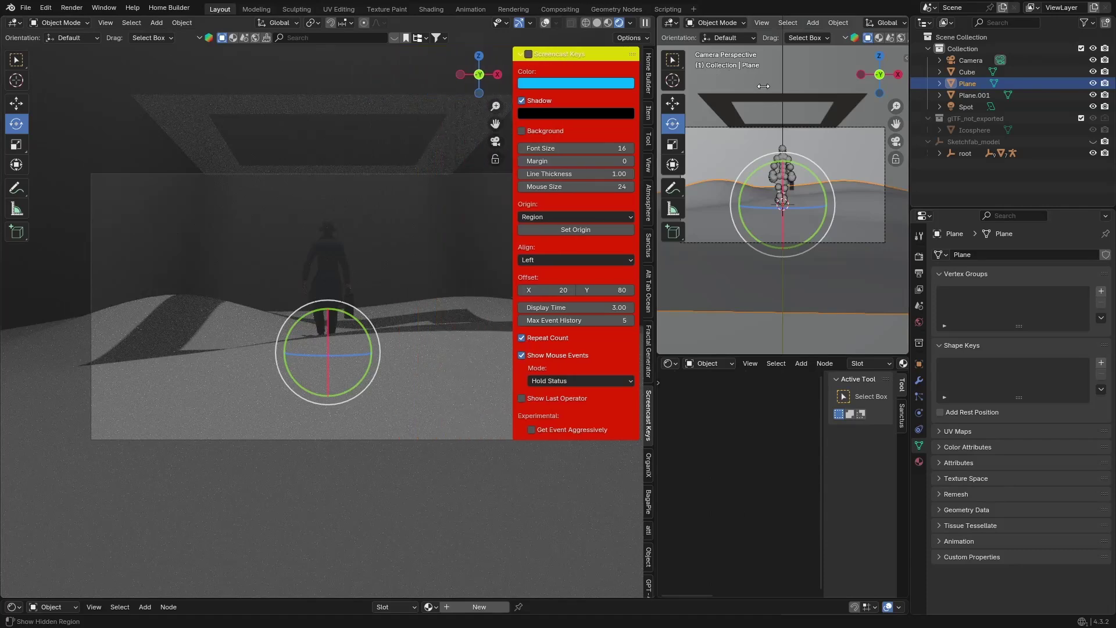
scroll(651, 482, down, 10)
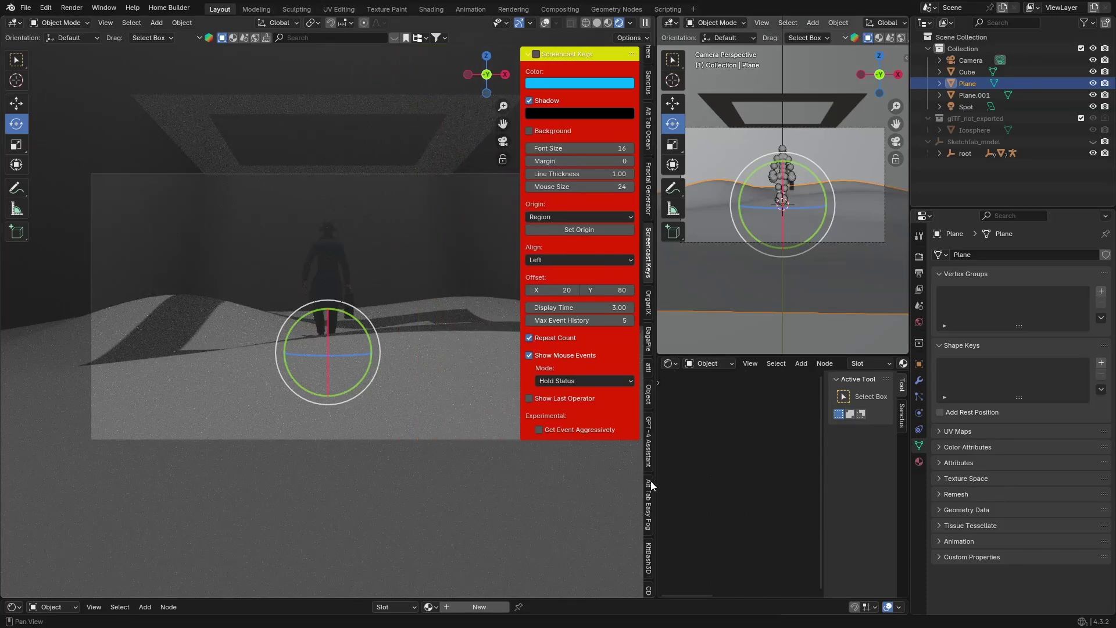
click(583, 114)
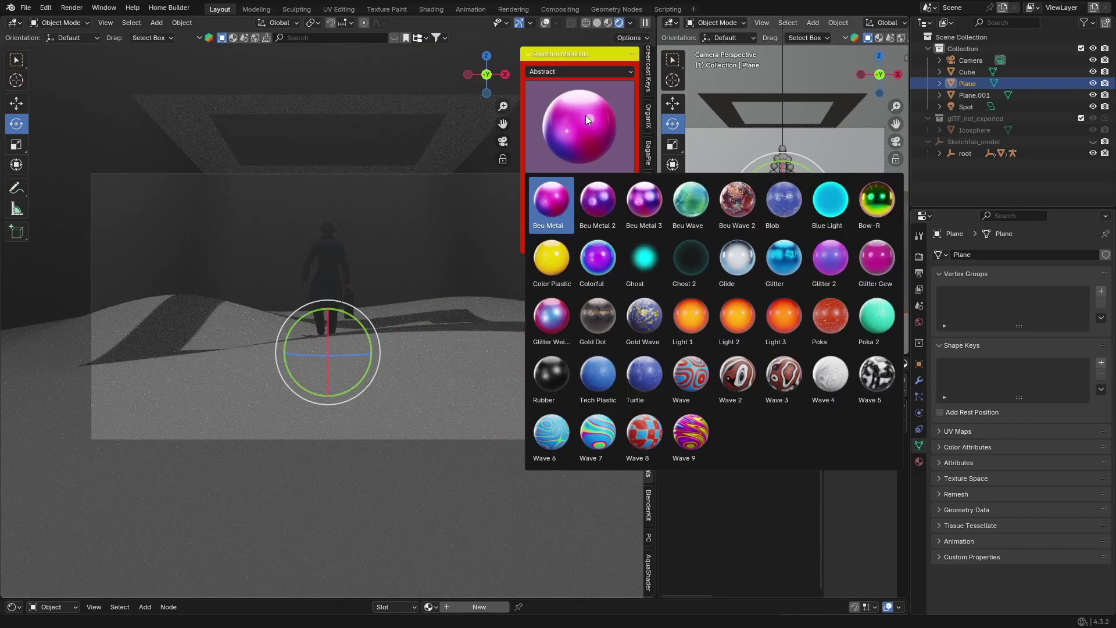
click(569, 72)
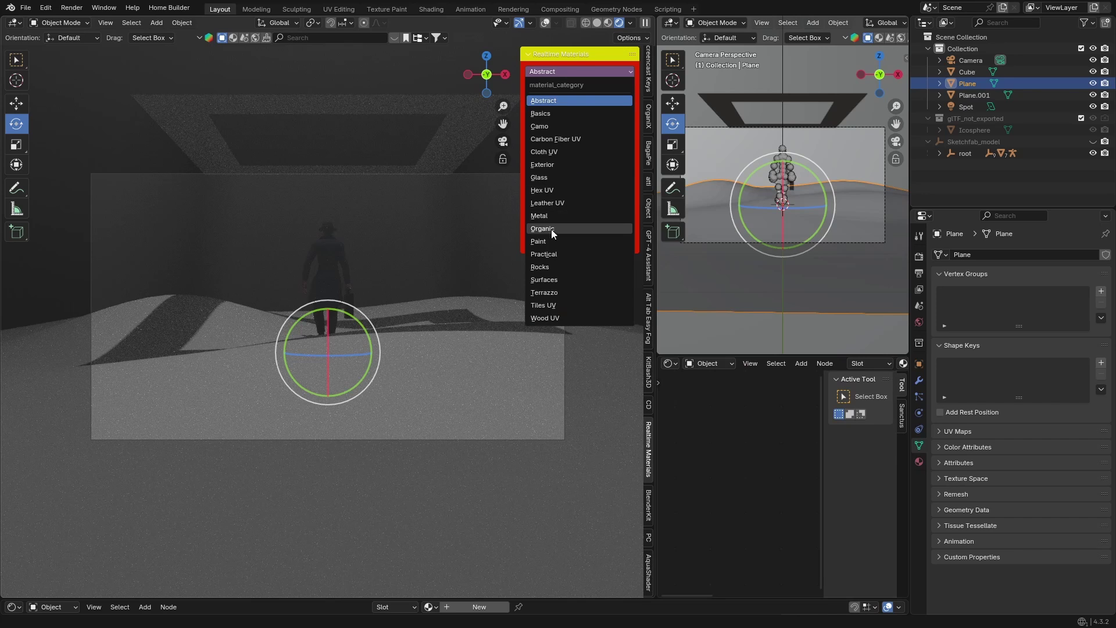
click(552, 228)
click(563, 71)
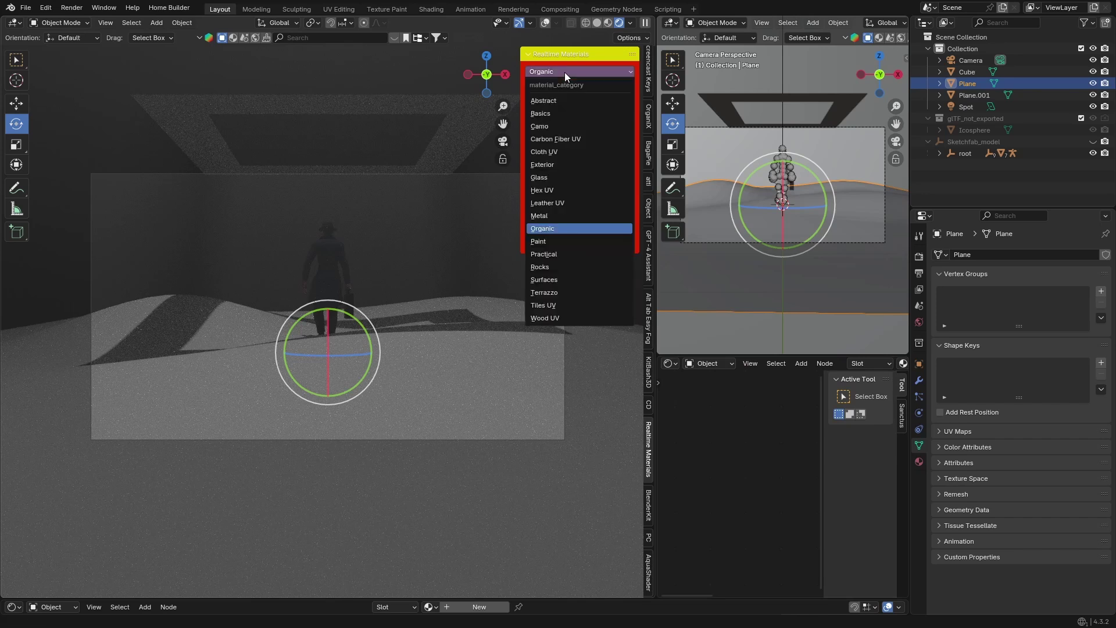
click(564, 278)
Step: Try the Asphalt, Cement and Concrete Lines UV materials on the ground plane
click(575, 143)
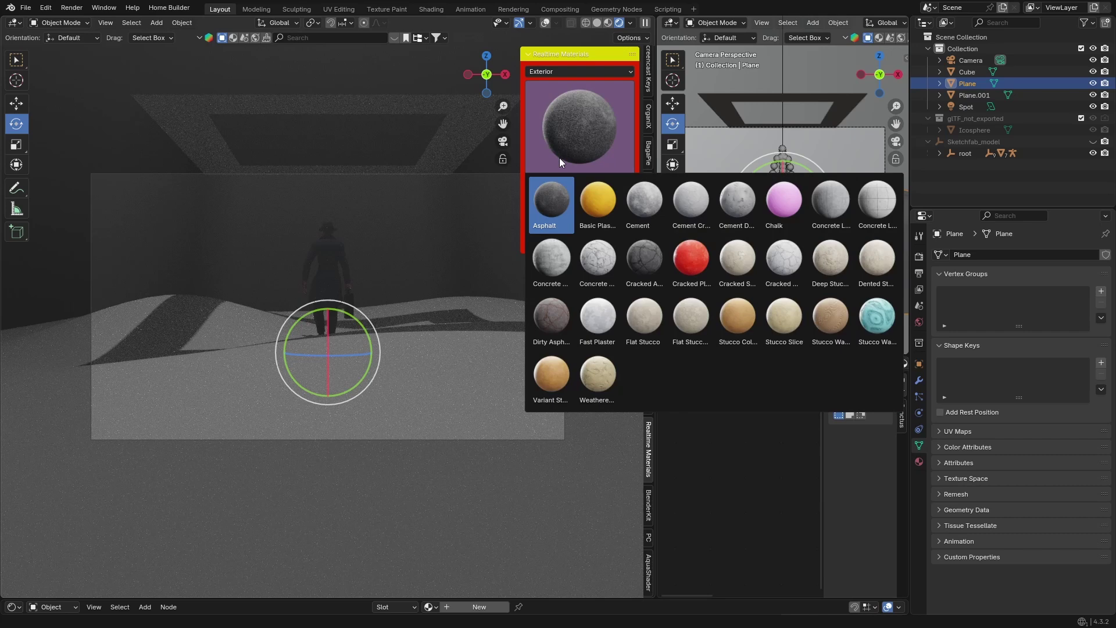
click(545, 211)
click(578, 184)
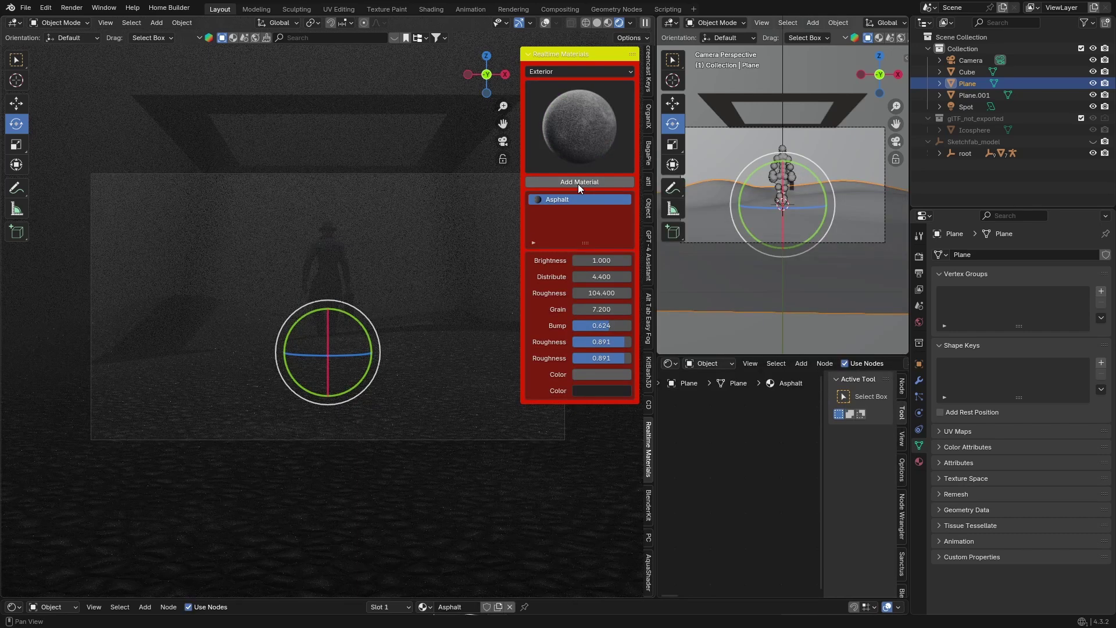
click(574, 134)
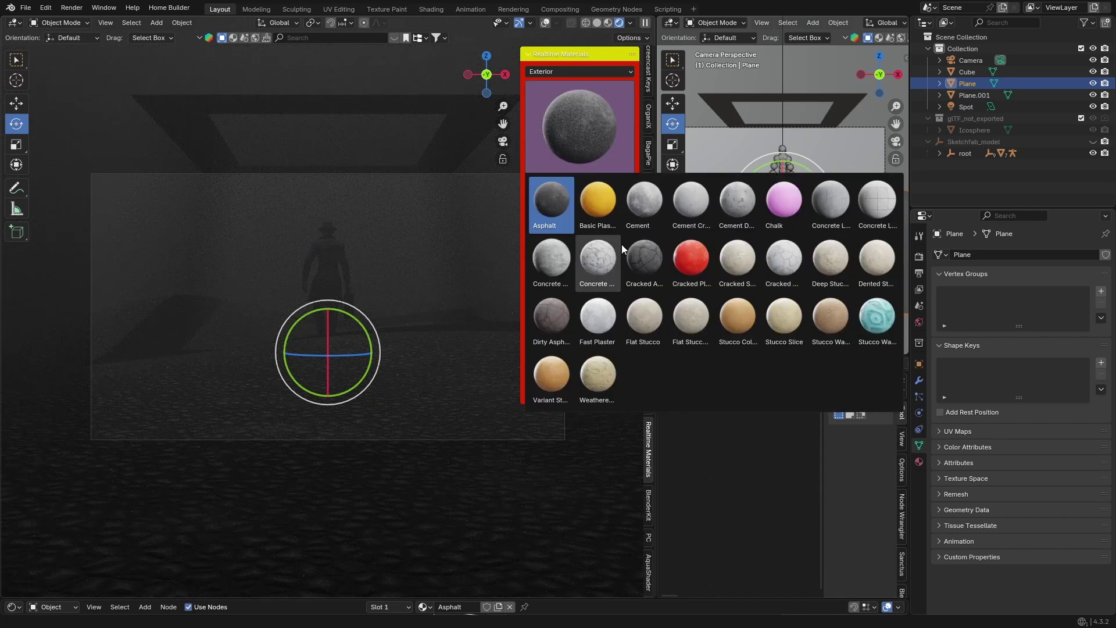
click(644, 202)
click(590, 181)
click(578, 131)
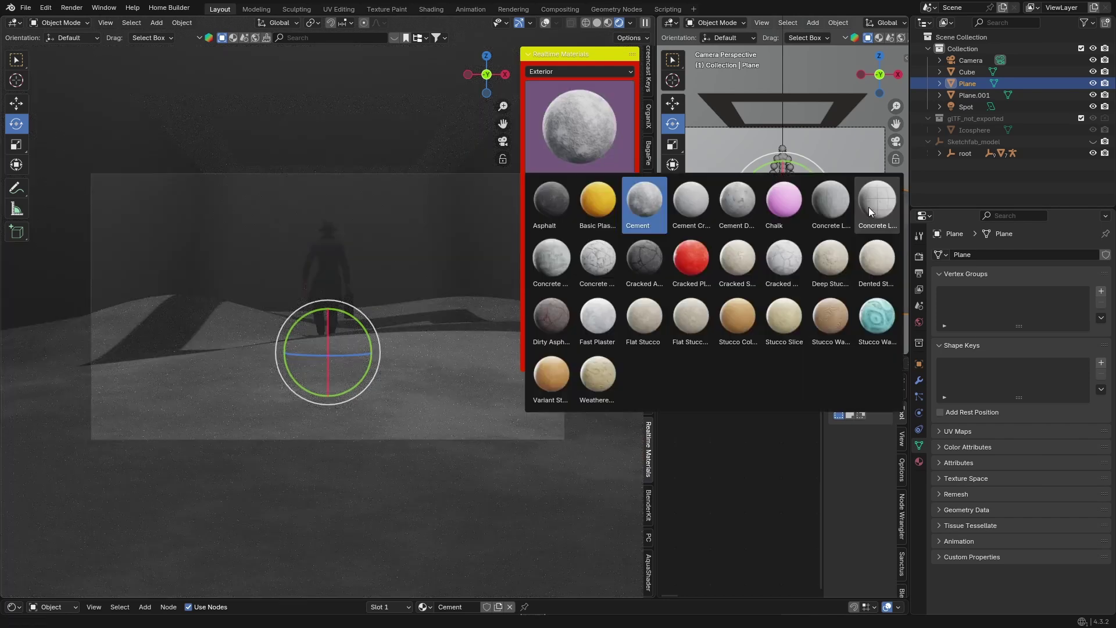
click(710, 195)
click(593, 181)
Step: Apply the Cement material from the Exterior category to the ground plane
click(577, 133)
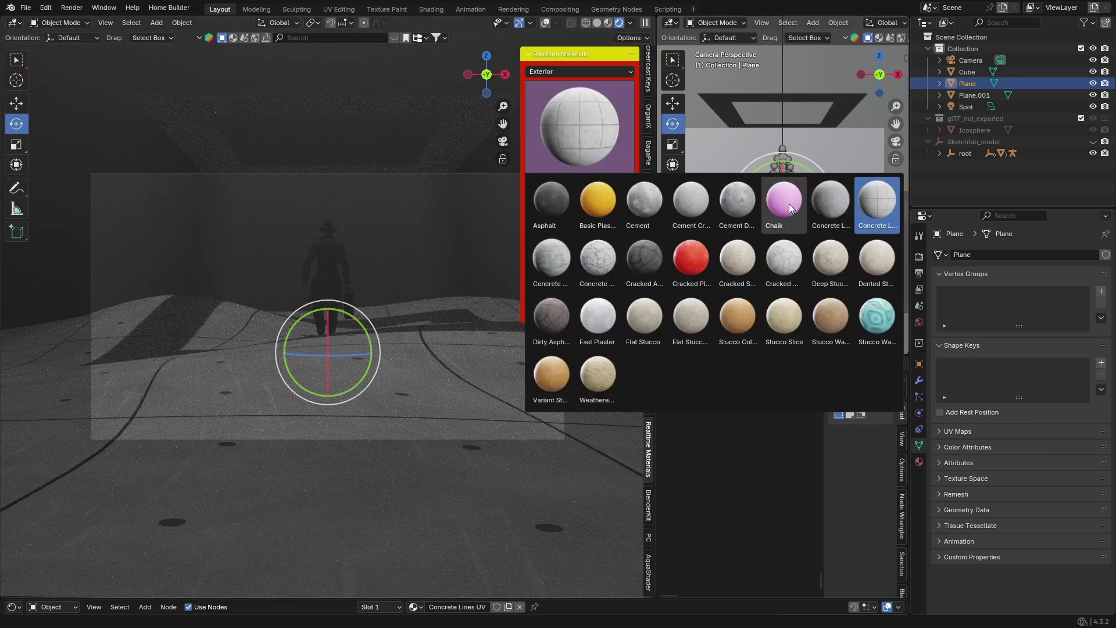
click(629, 197)
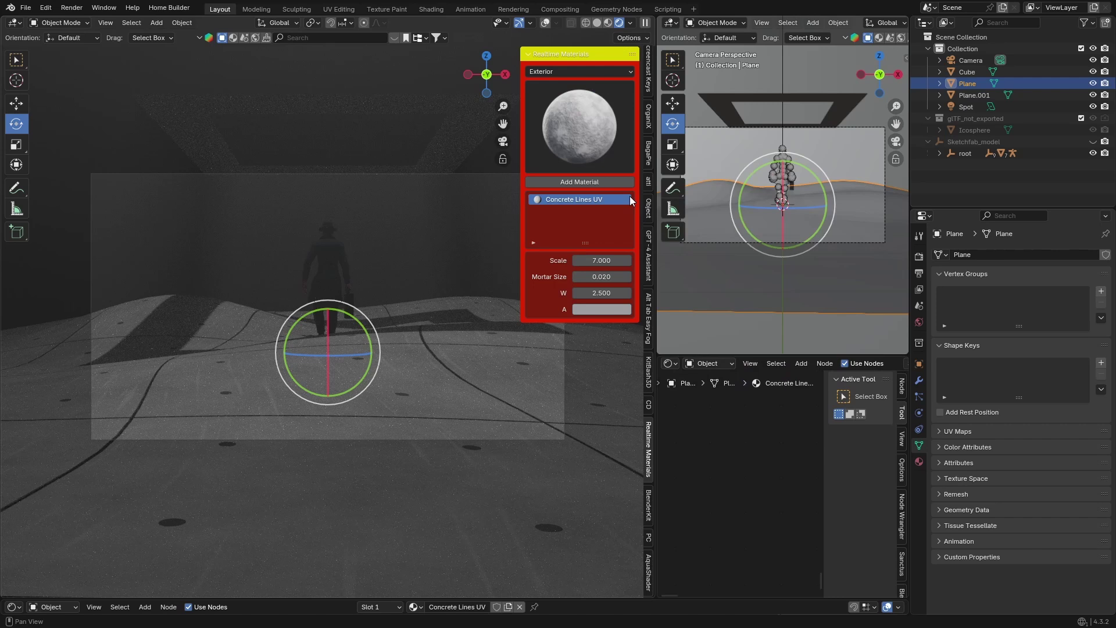
click(586, 182)
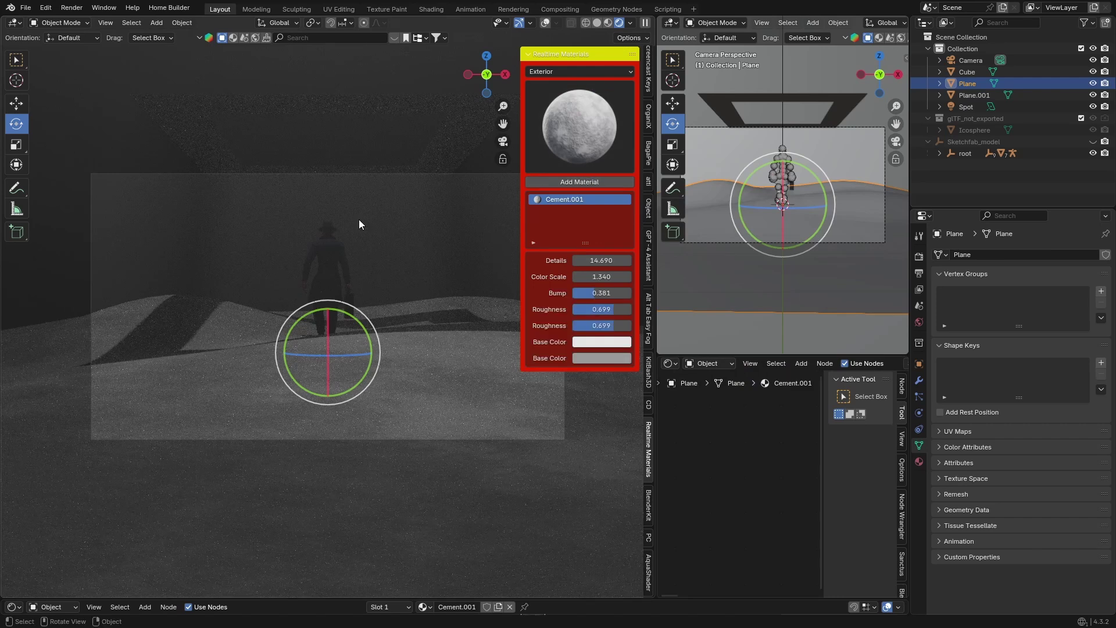
Step: Change the overhead area light's color to the saturated blue #005FFF and collapse the materials sidebar
click(966, 107)
click(1029, 321)
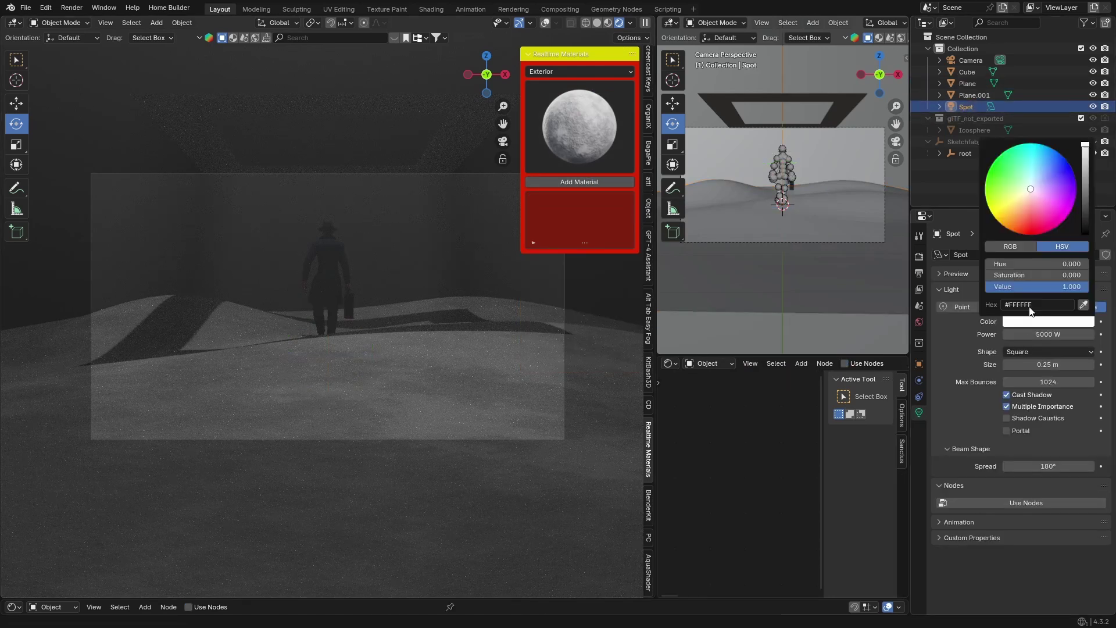
drag(1032, 195, 1056, 151)
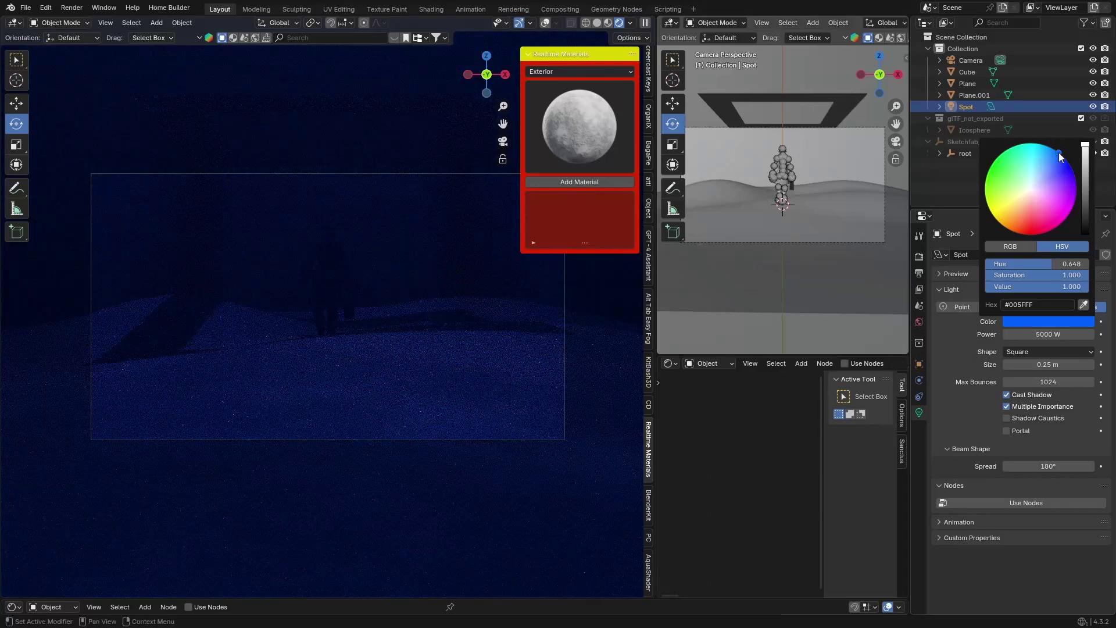
drag(519, 148, 653, 147)
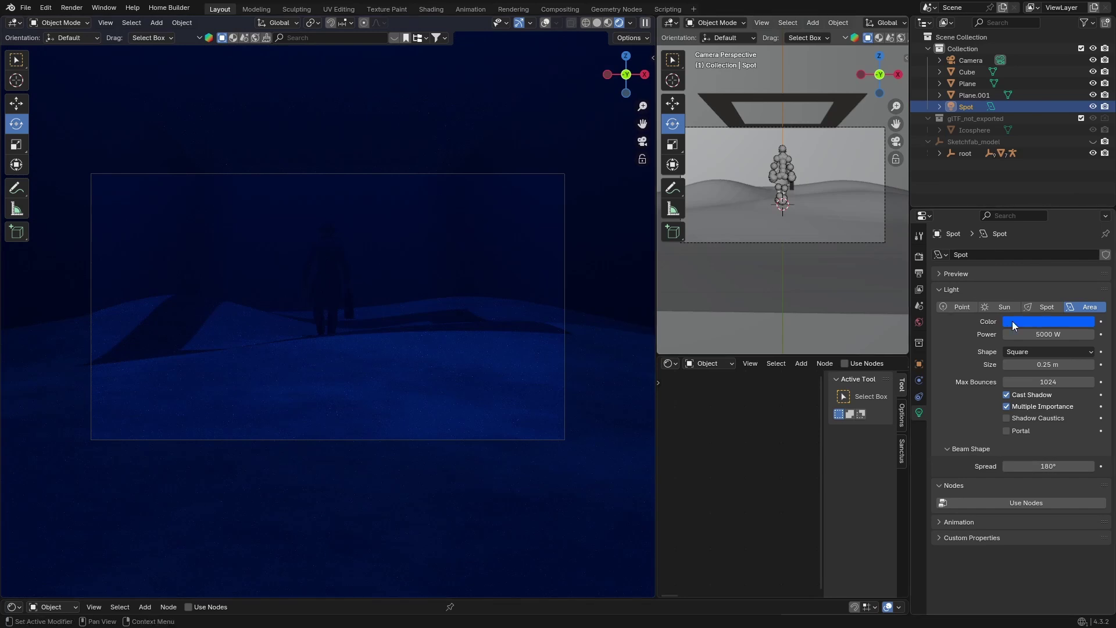
Step: Set the blue area light's power to 1500 W
click(1040, 334)
key(BackSpace)
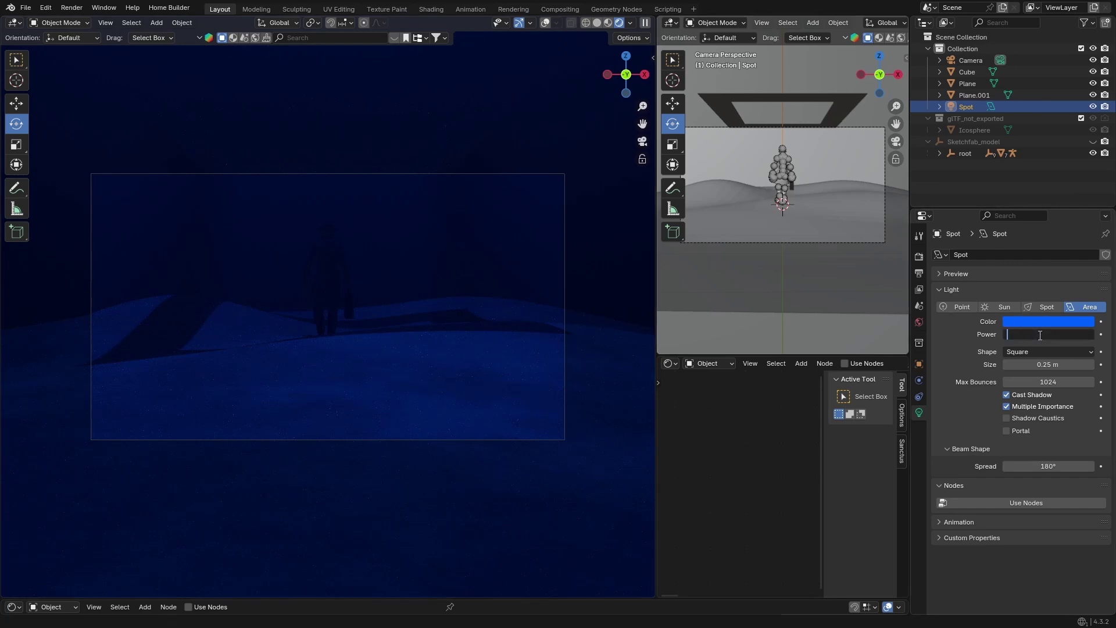
text(1500)
key(Return)
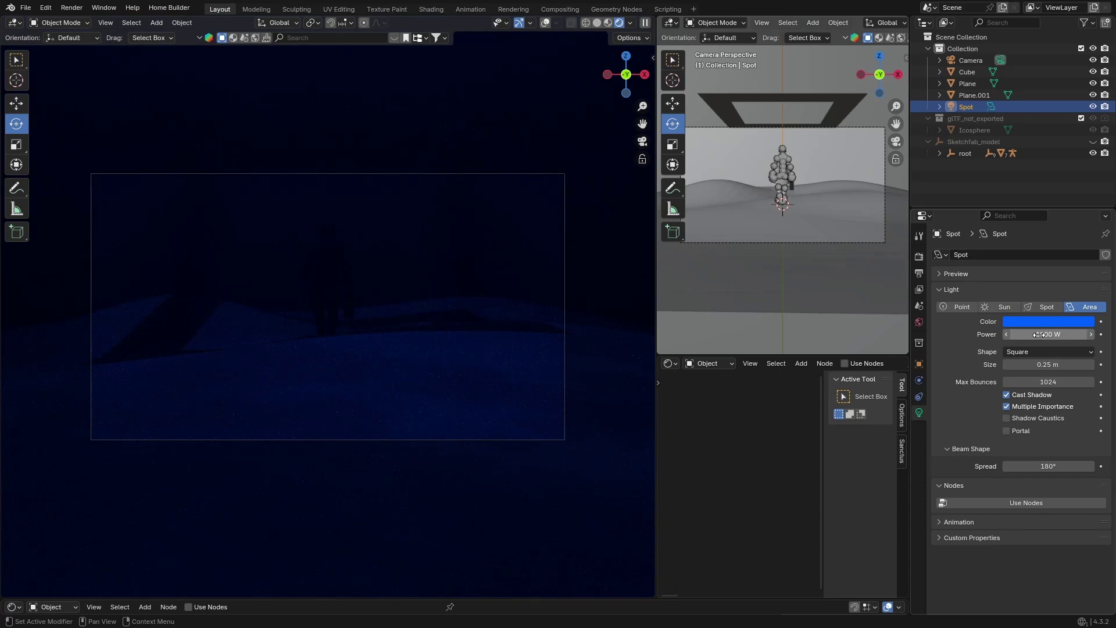
Step: Set the area light's power to 3000 W and its size to 0.25 m
click(1040, 334)
key(BackSpace)
text(3)
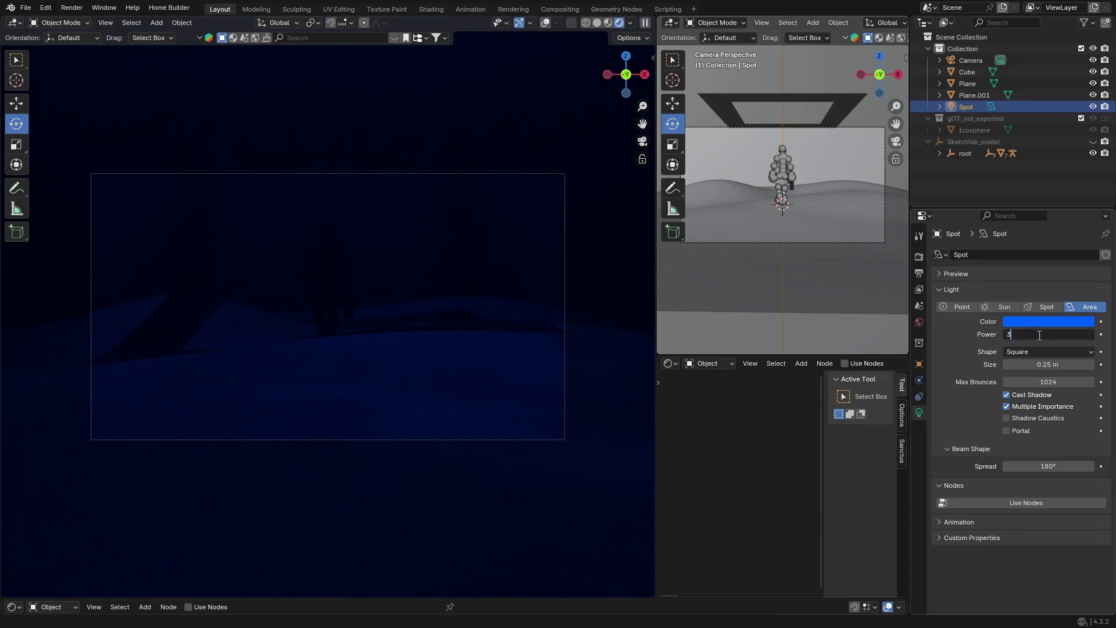
text(000)
key(Return)
click(1045, 364)
text(0)
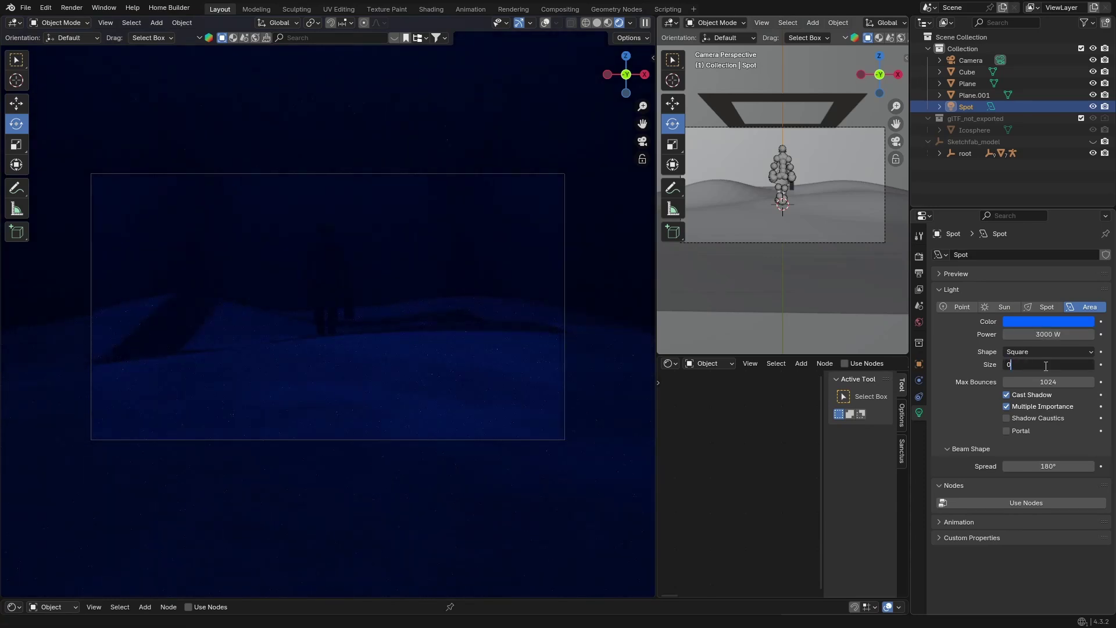
text(.25)
key(Return)
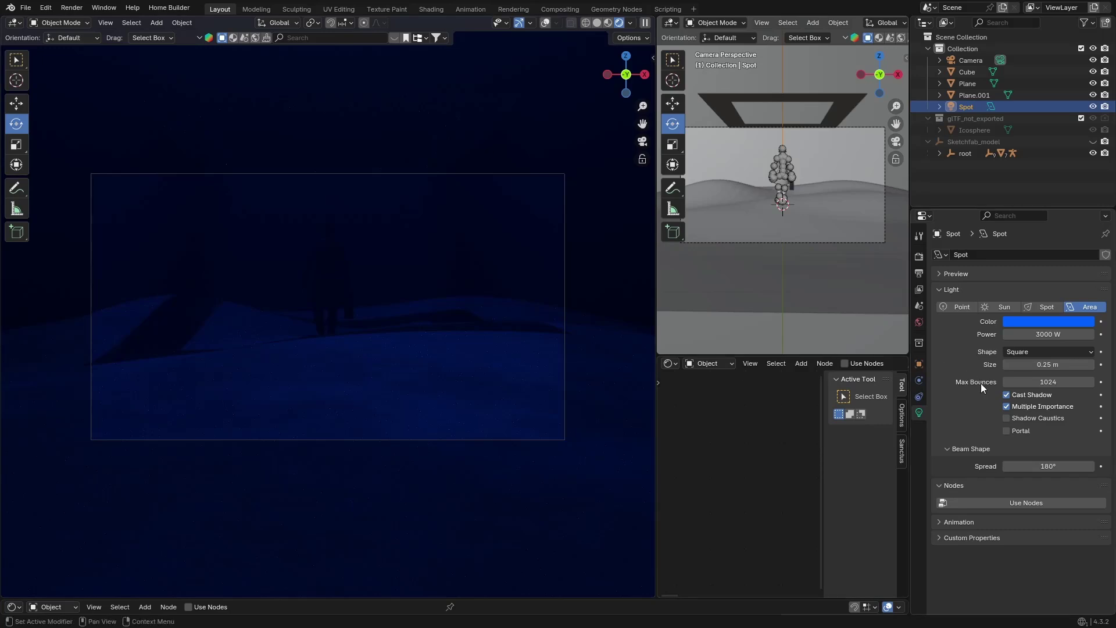
Step: Turn off the area light's shadow casting to compare the lighting, and turn it back on
click(1006, 396)
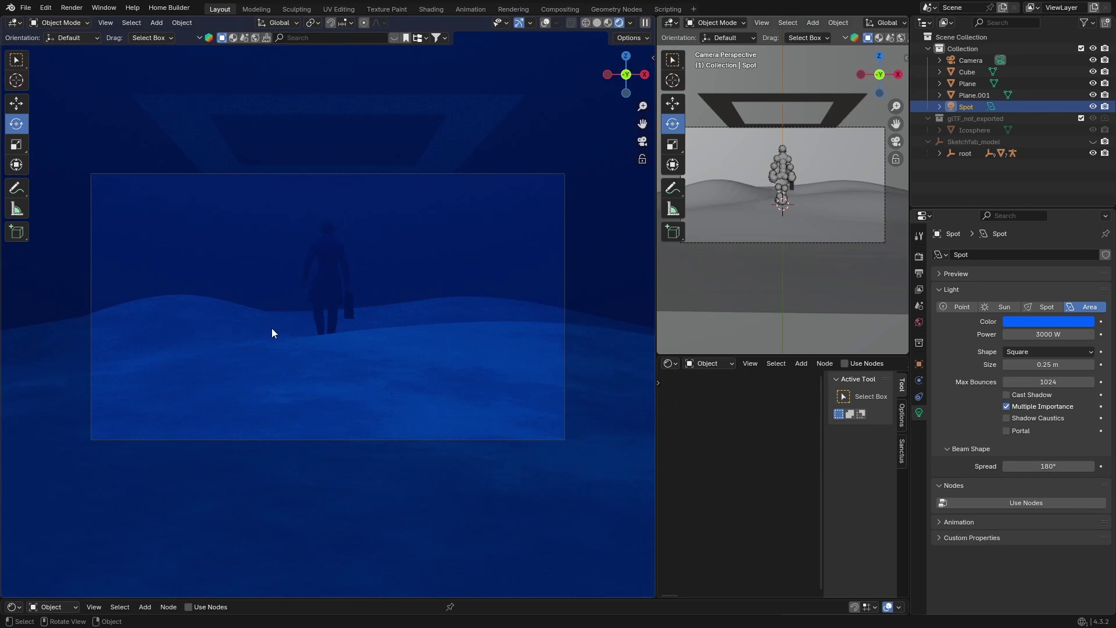
click(1006, 395)
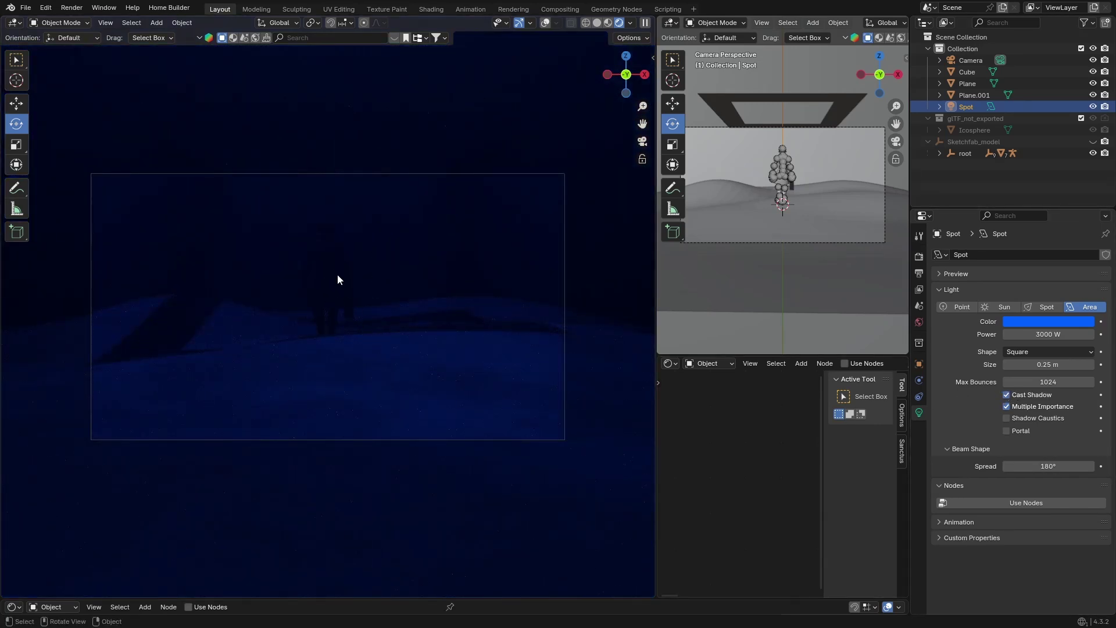
Step: Reduce the camera's focal length to 37 mm to widen the shot
click(968, 60)
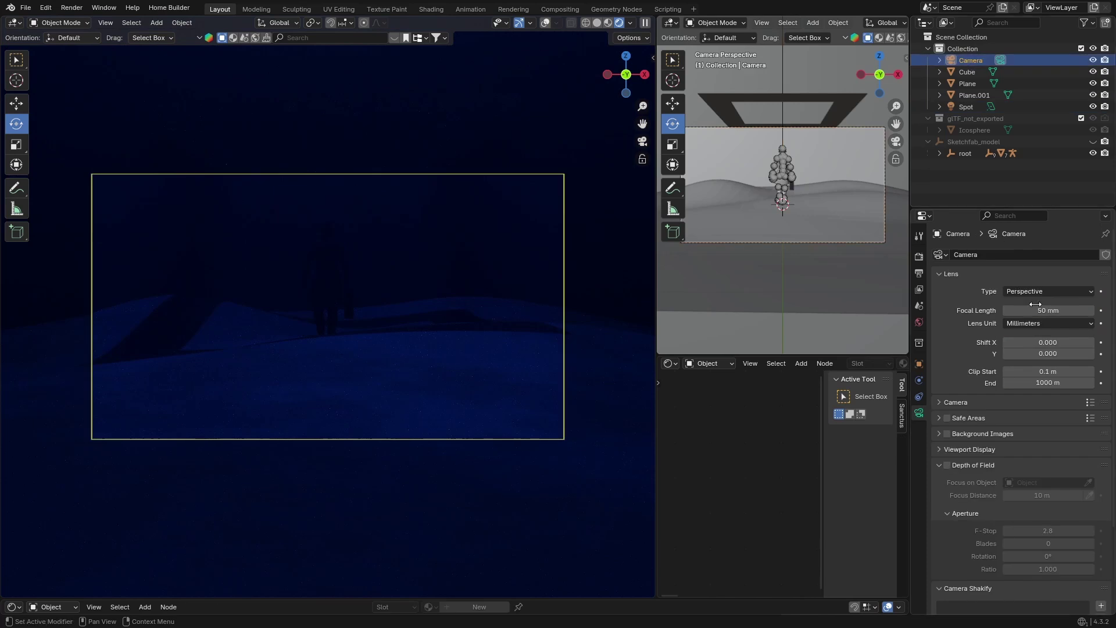
drag(1038, 310, 1001, 310)
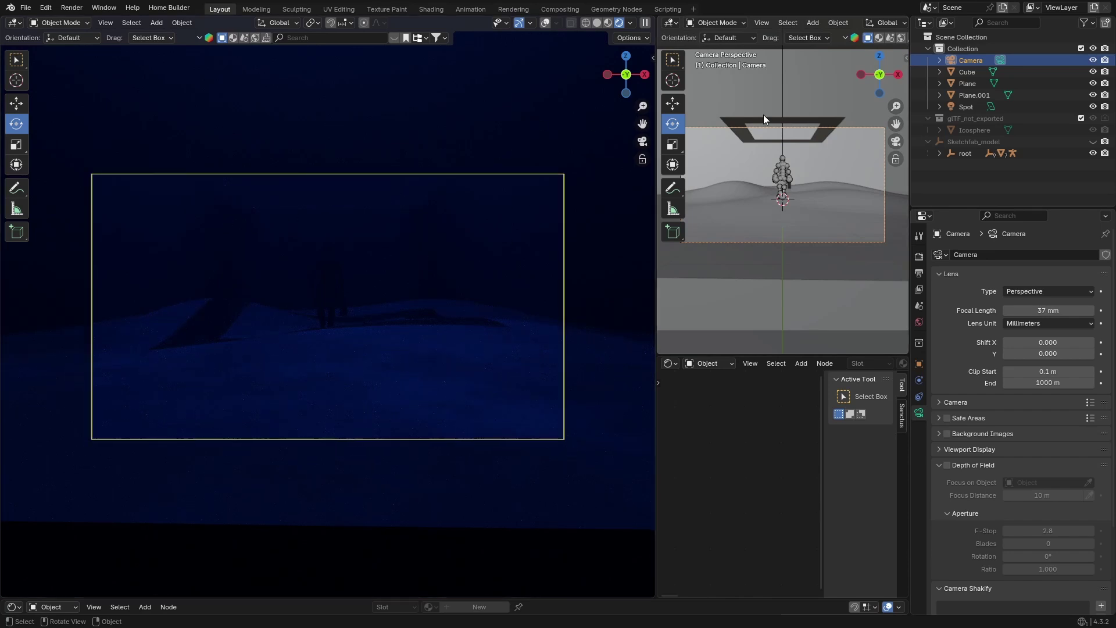
Step: Scatter the botaniq grass asset pps_Grass_With-flowers_D_spring-summer over the ground plane with its base material included
click(437, 425)
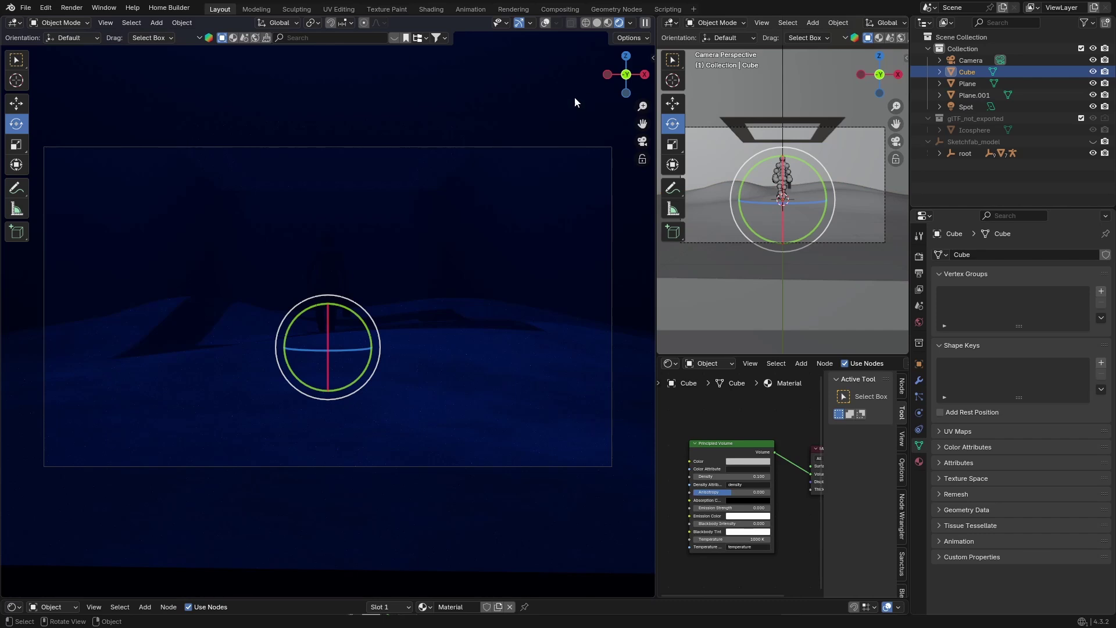
click(442, 377)
click(651, 56)
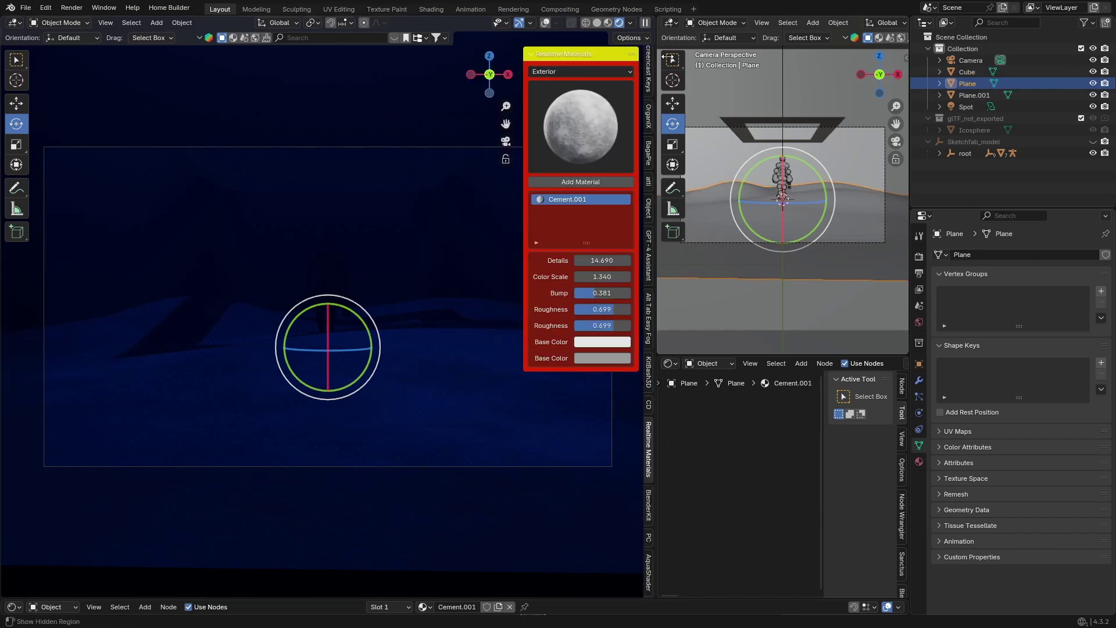
scroll(650, 337, down, 5)
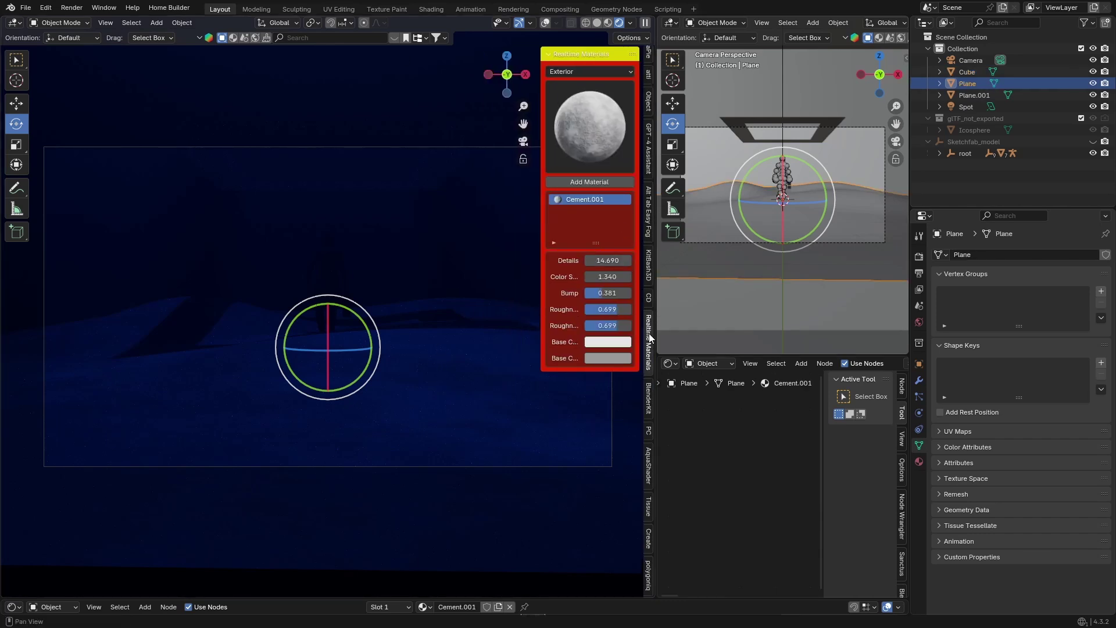
click(648, 591)
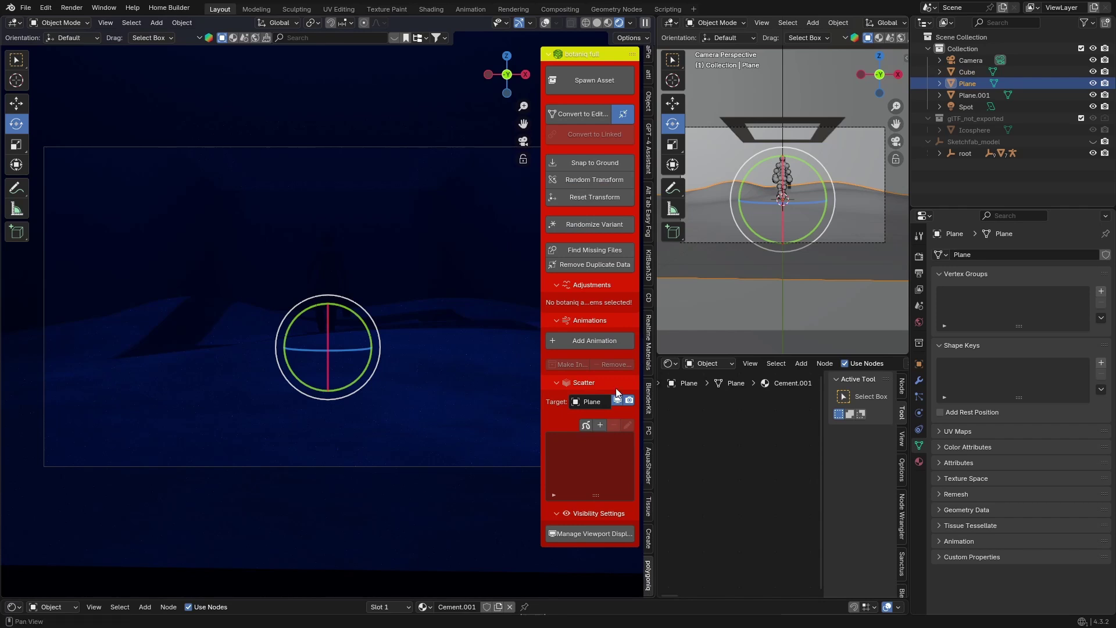
click(600, 425)
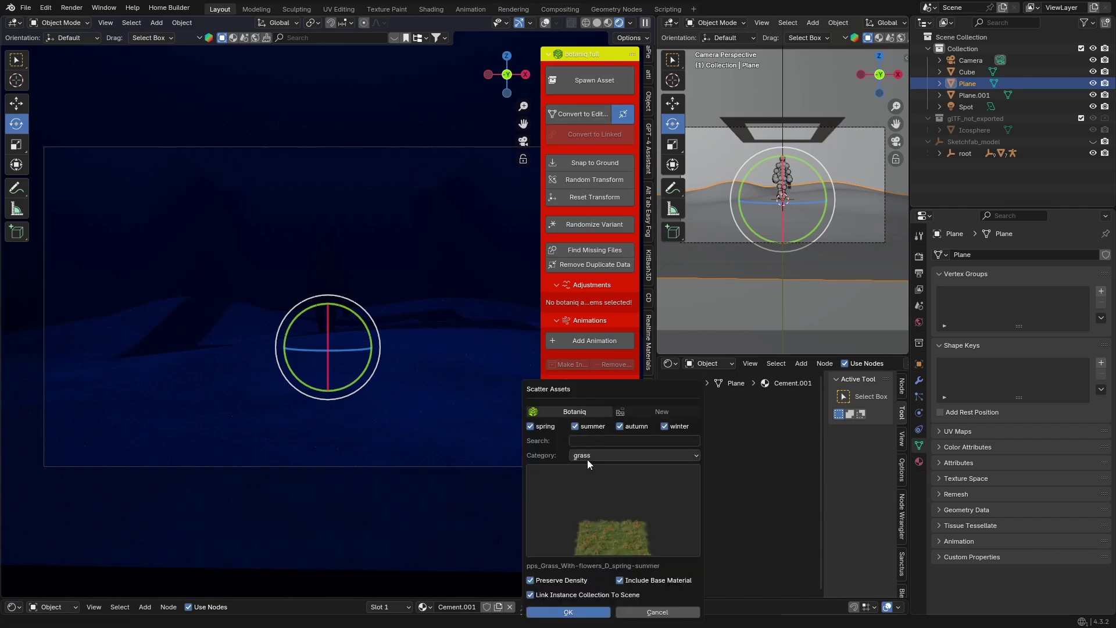
click(587, 500)
click(1051, 332)
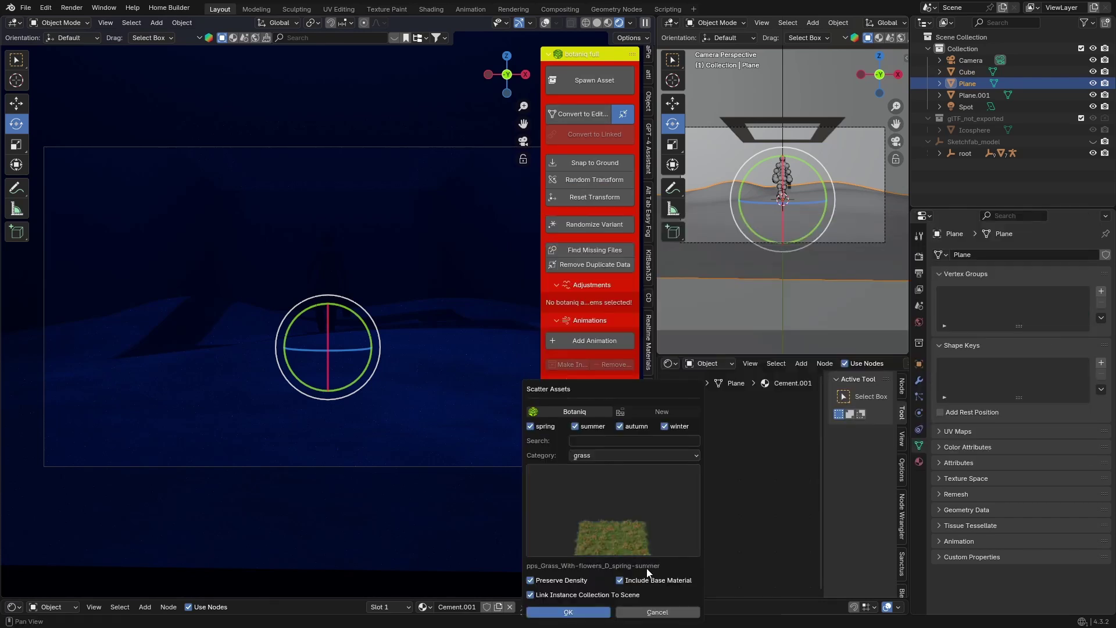
click(572, 612)
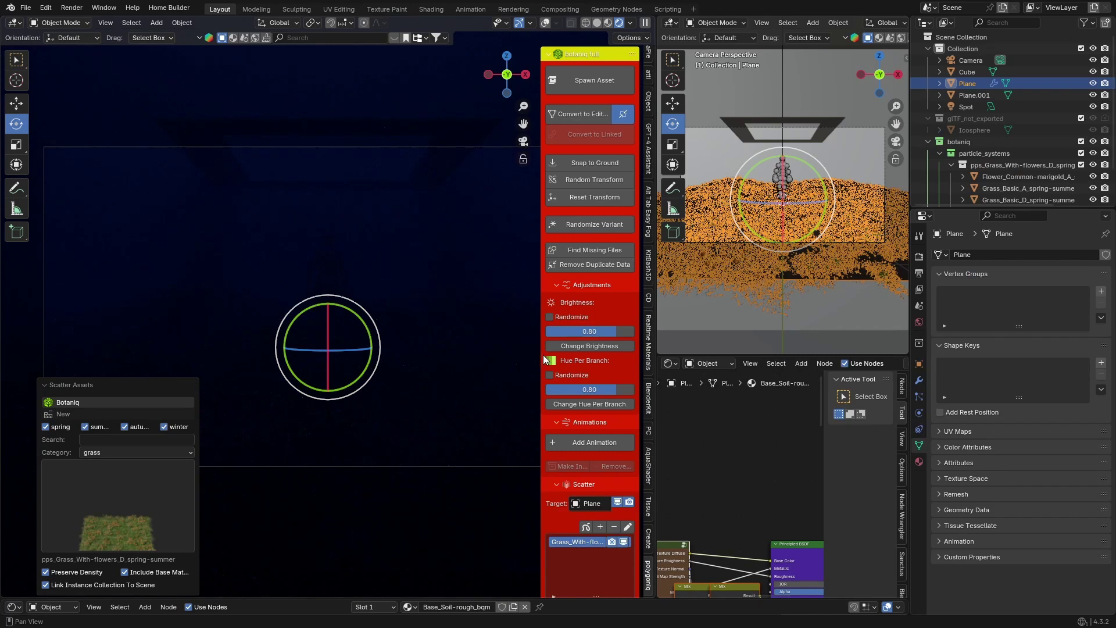
Step: Hide the sidebar and switch to the Select Box tool to clear the rotation gizmo from the camera view
key(n)
click(529, 71)
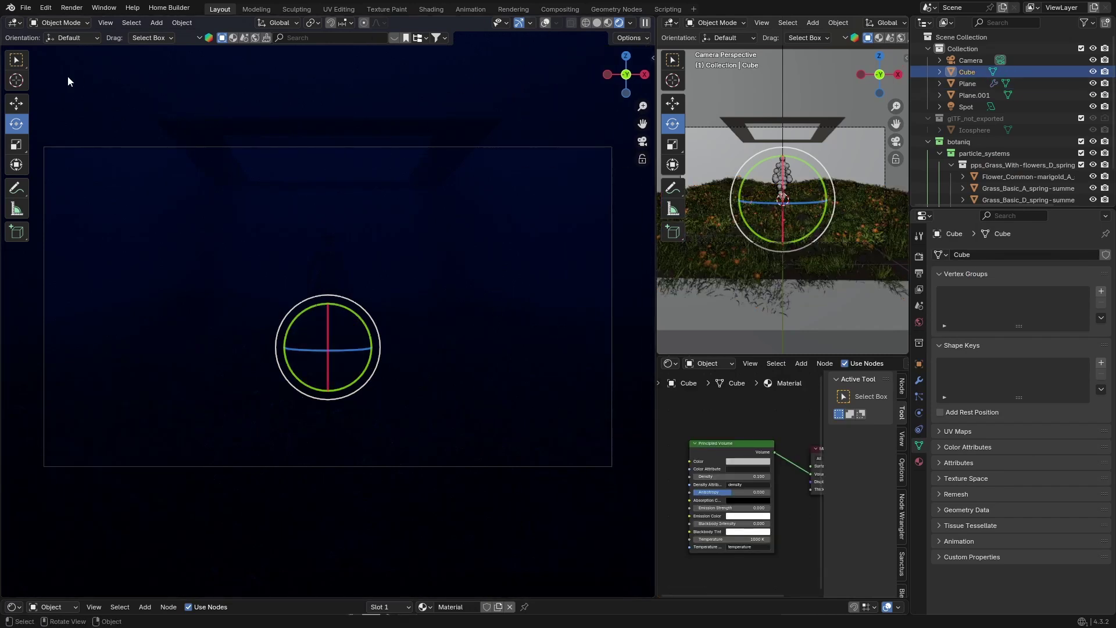
click(16, 64)
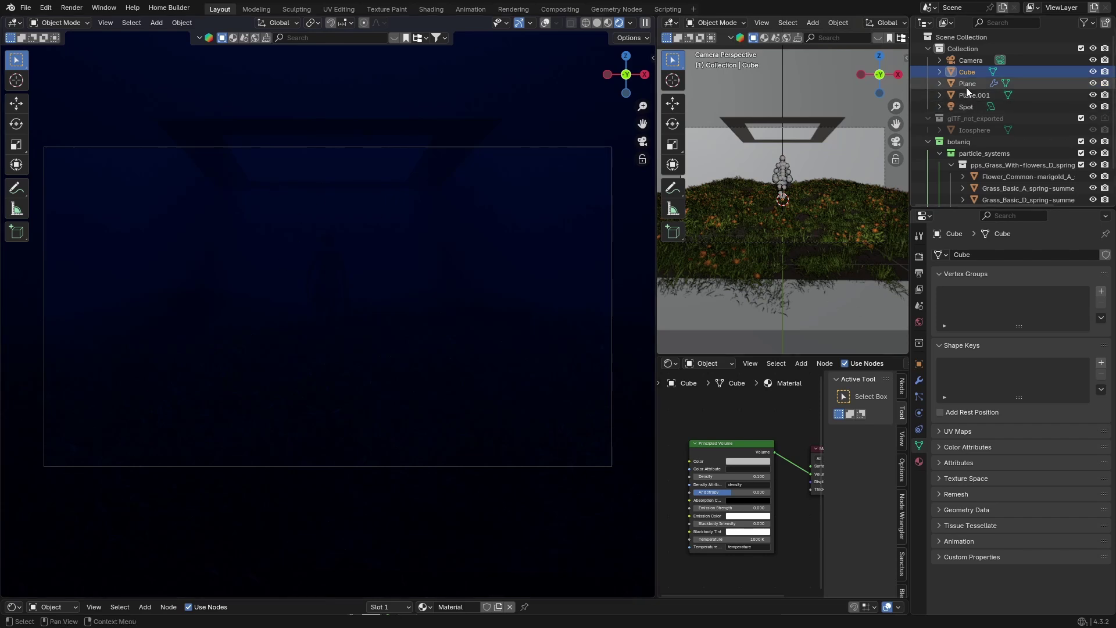
Step: Raise the blue area light's power to 5000 W
click(965, 107)
click(1050, 334)
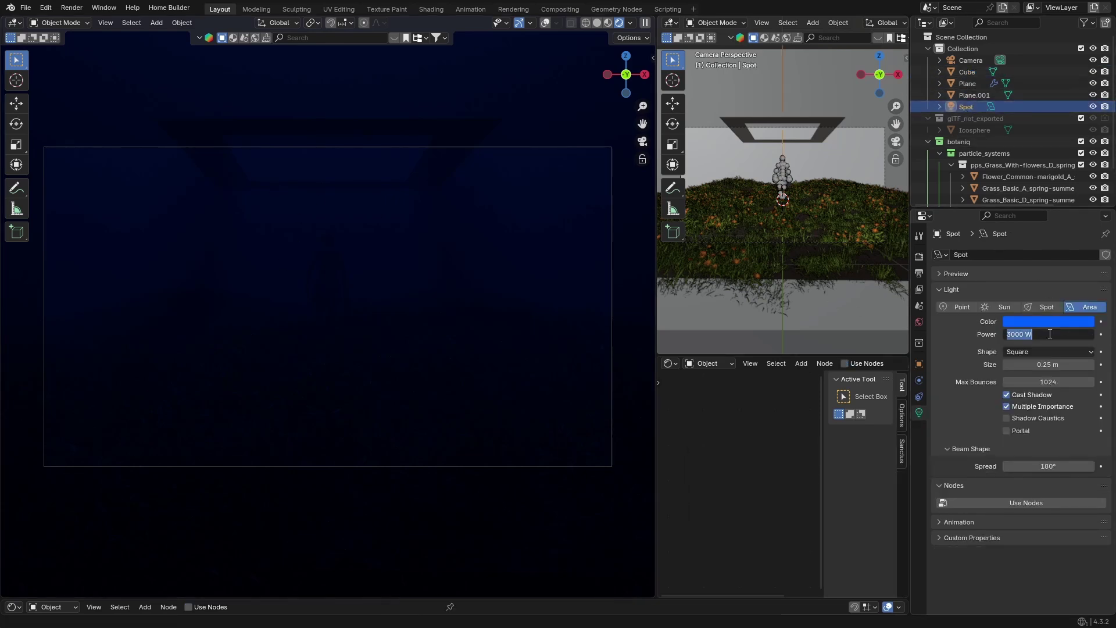
text(50)
key(Return)
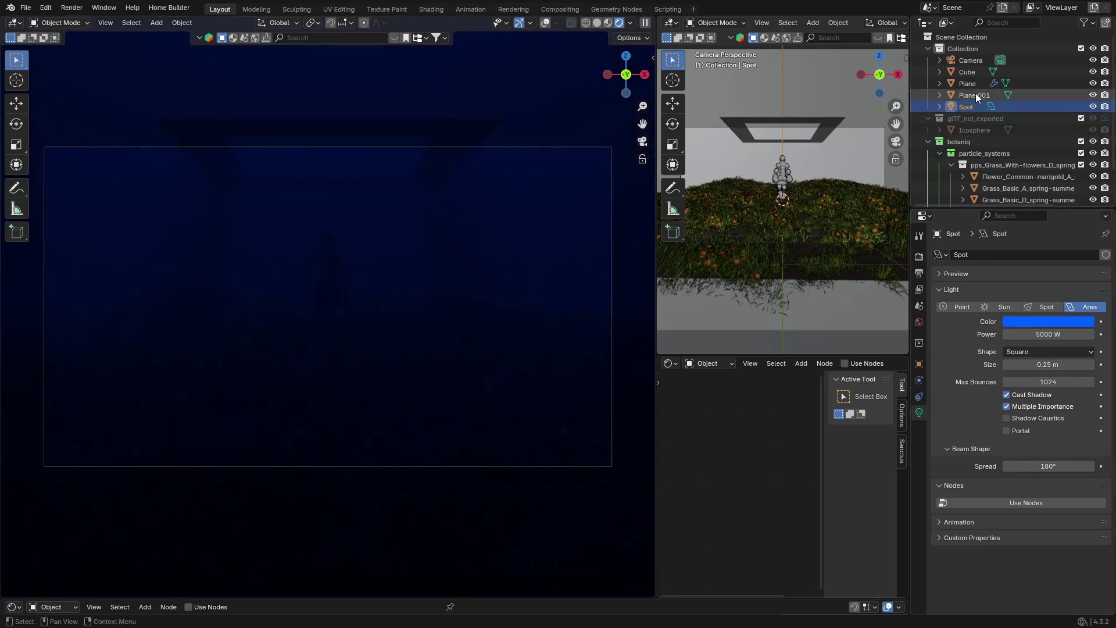
Step: Set the Principled Volume density of the fog cube's material to 0.05
click(966, 71)
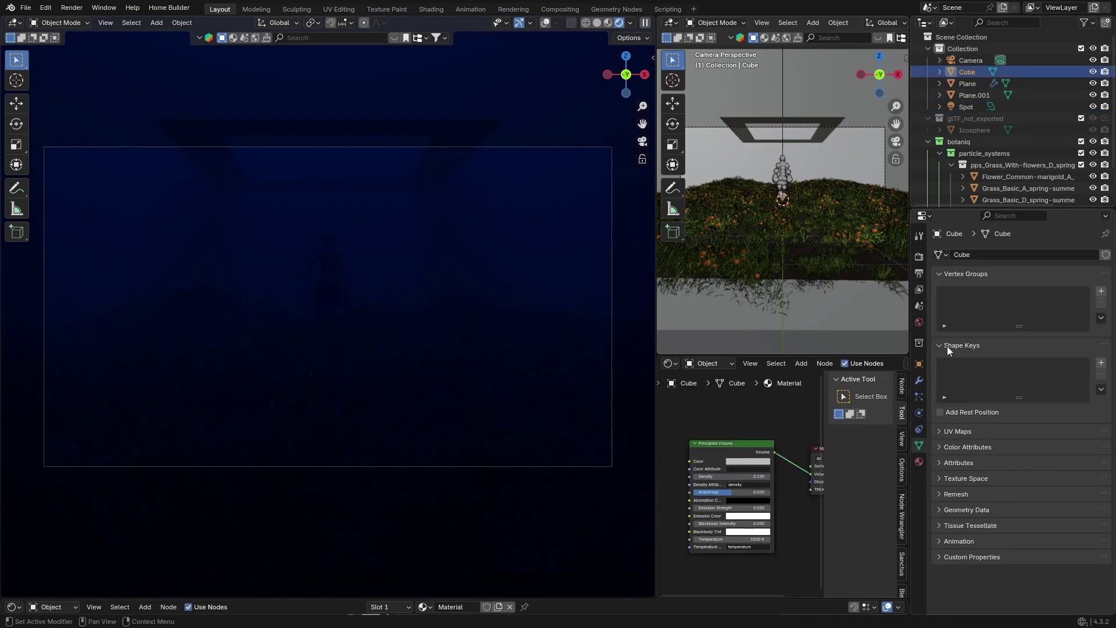
click(743, 476)
text(0.05)
key(Return)
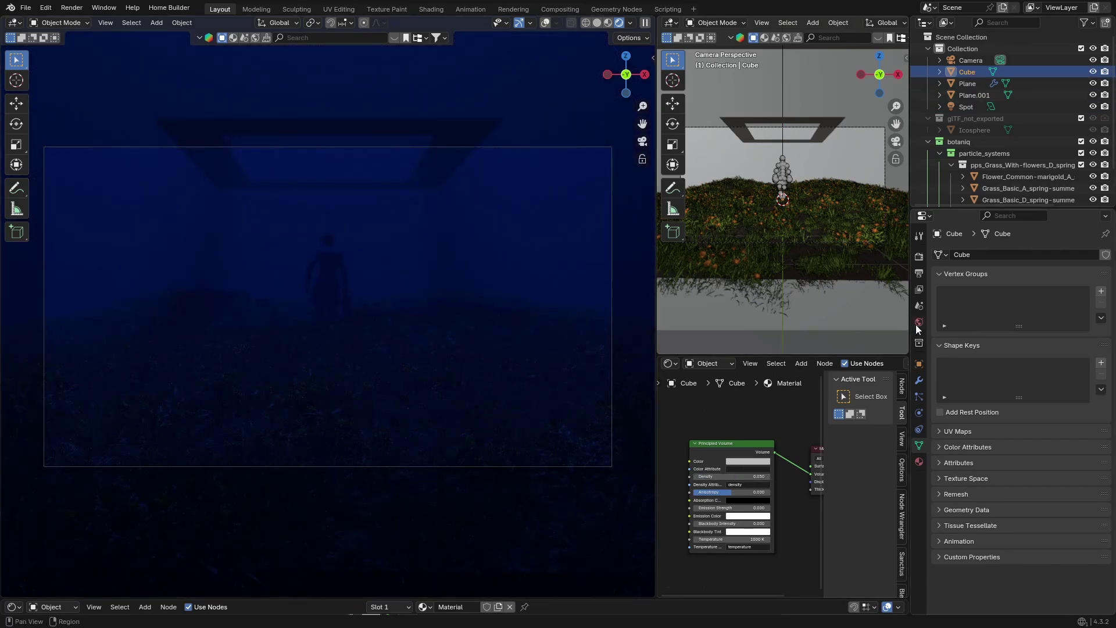
Step: Reframe the shot by setting the camera's focal length to 43 mm and its vertical lens shift to 0.050
click(969, 61)
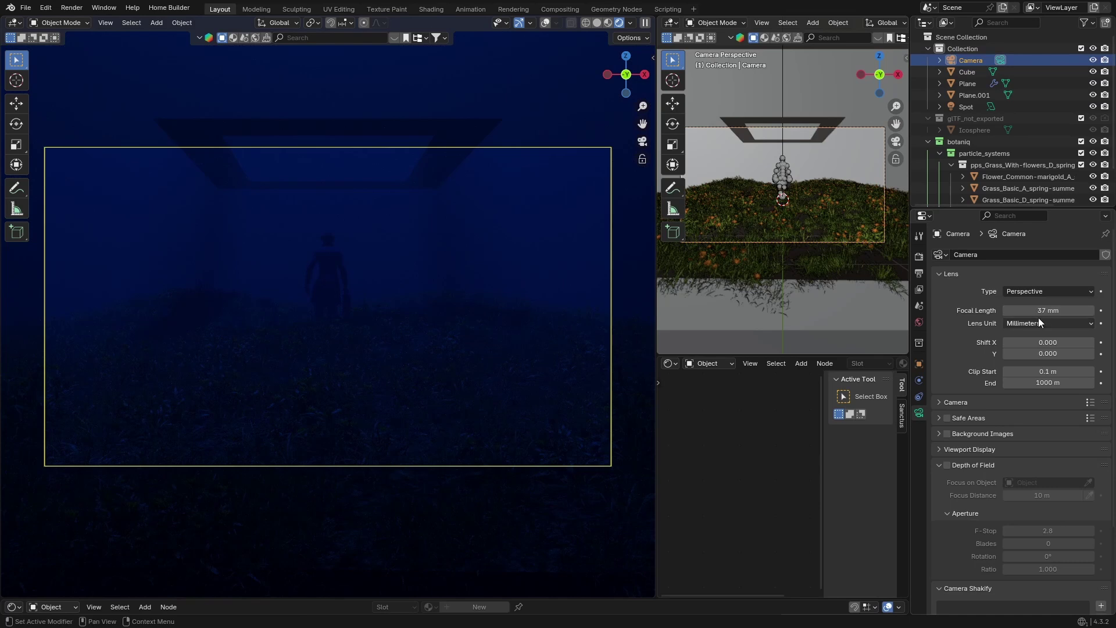
drag(1040, 310, 1069, 310)
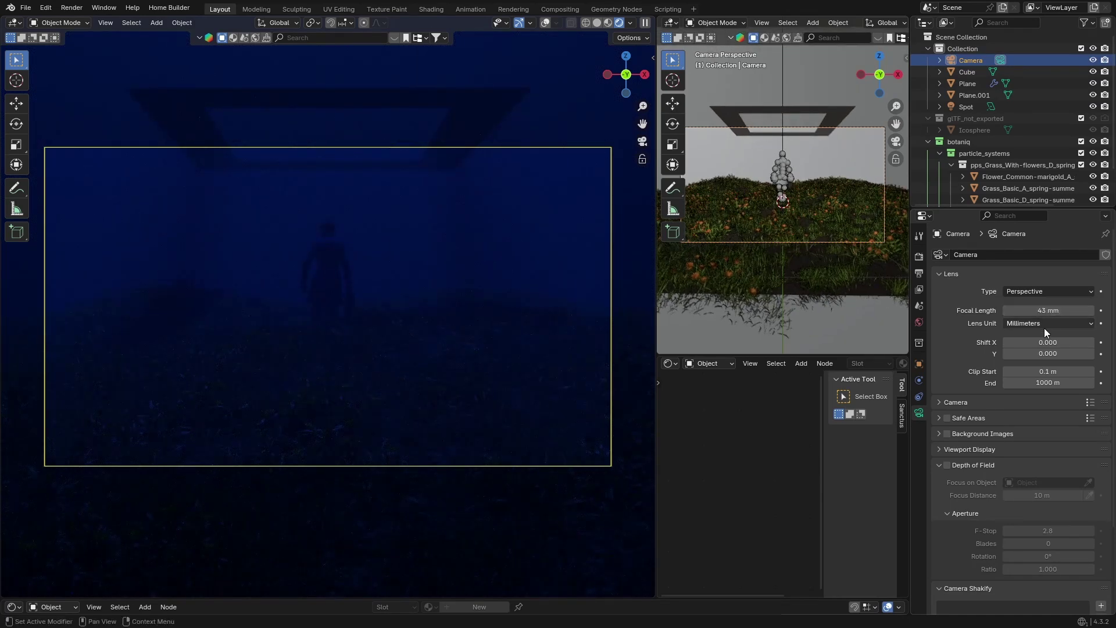
drag(1044, 353, 1051, 352)
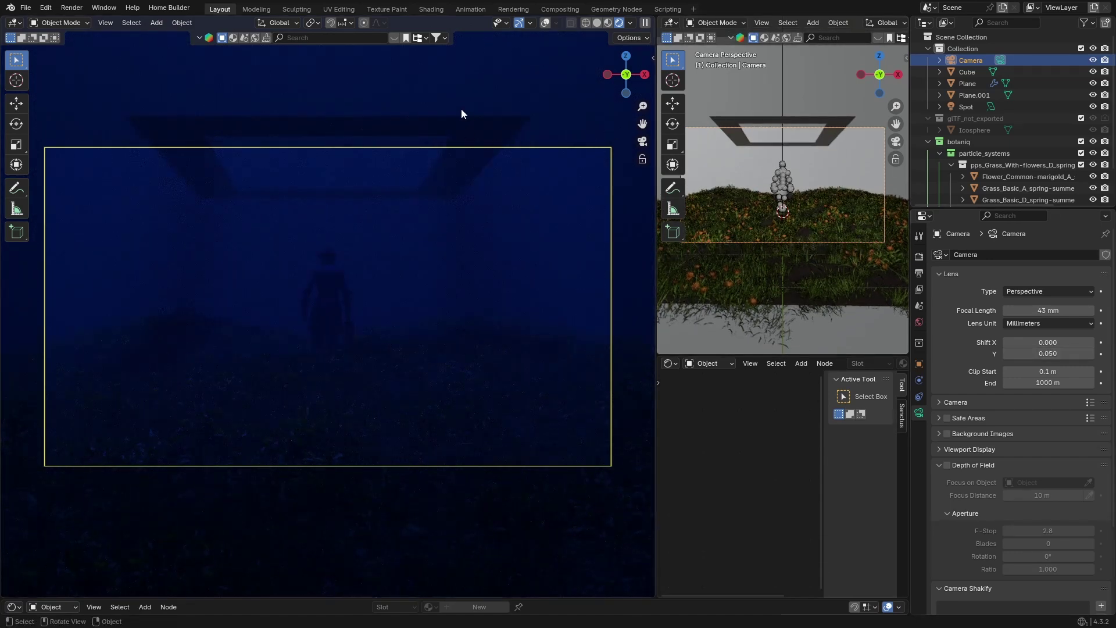